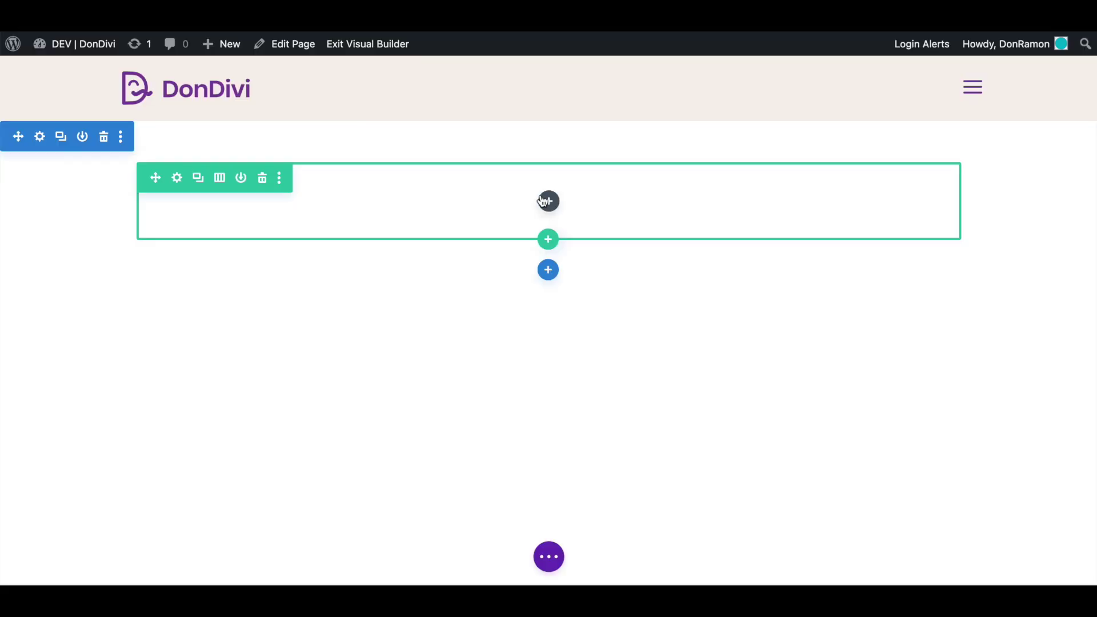
Insert a DiviSignatures module with one member and set Display Copy Button to NO.
click(546, 201)
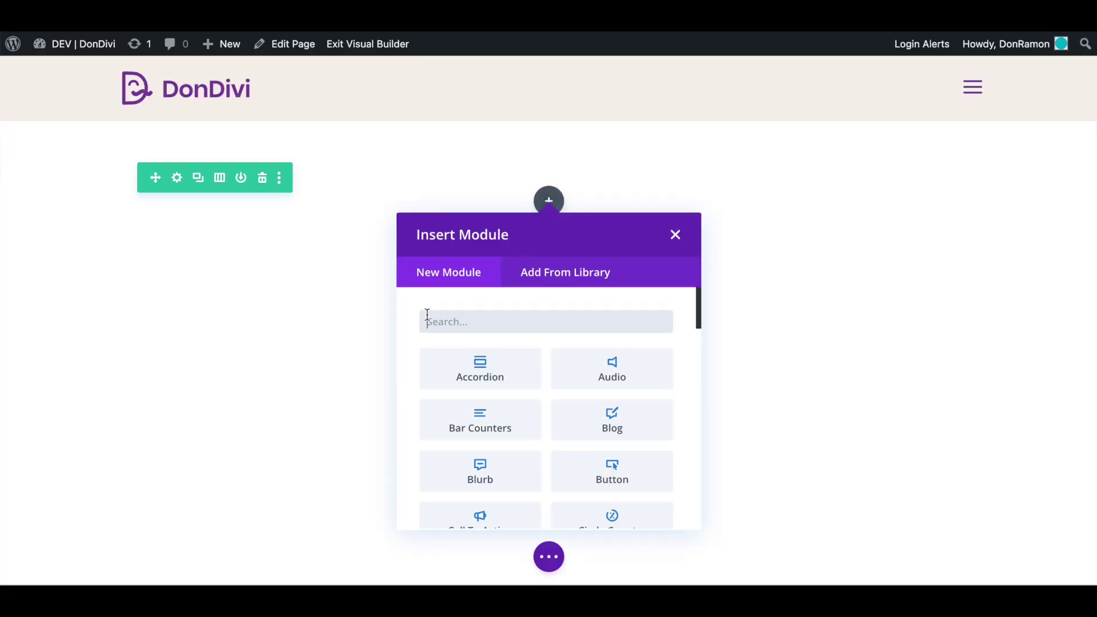
text(divisi)
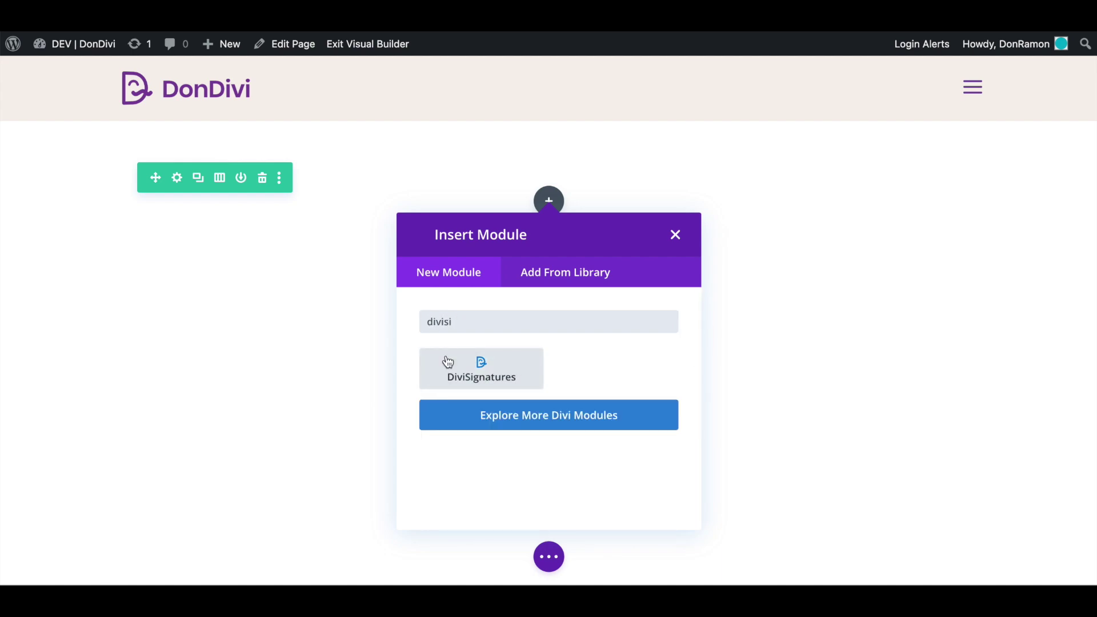
click(449, 362)
click(153, 194)
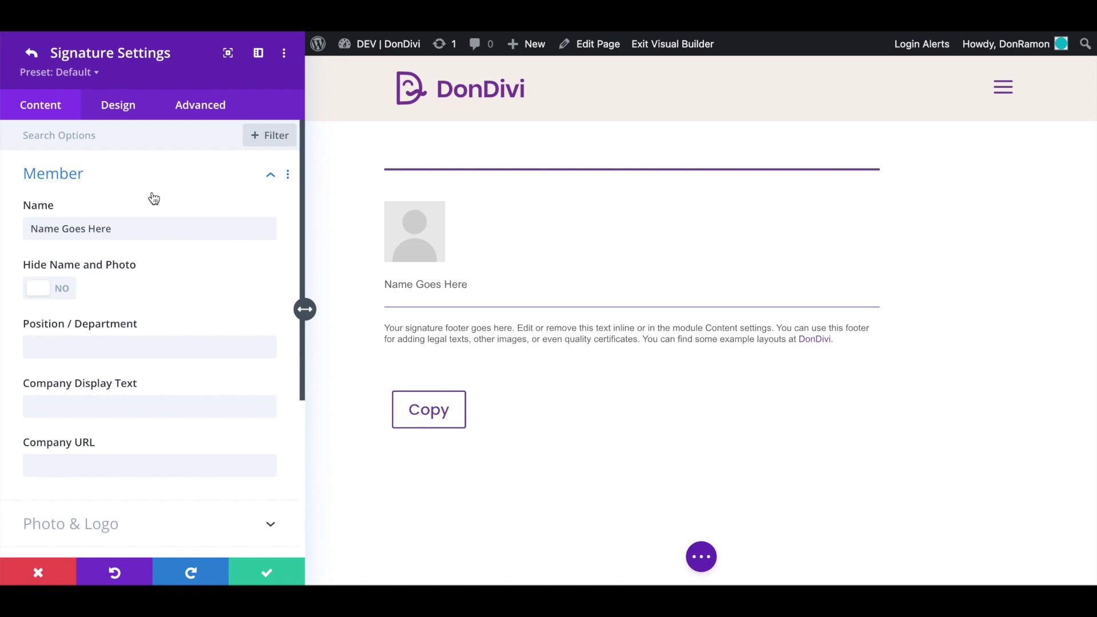
click(31, 54)
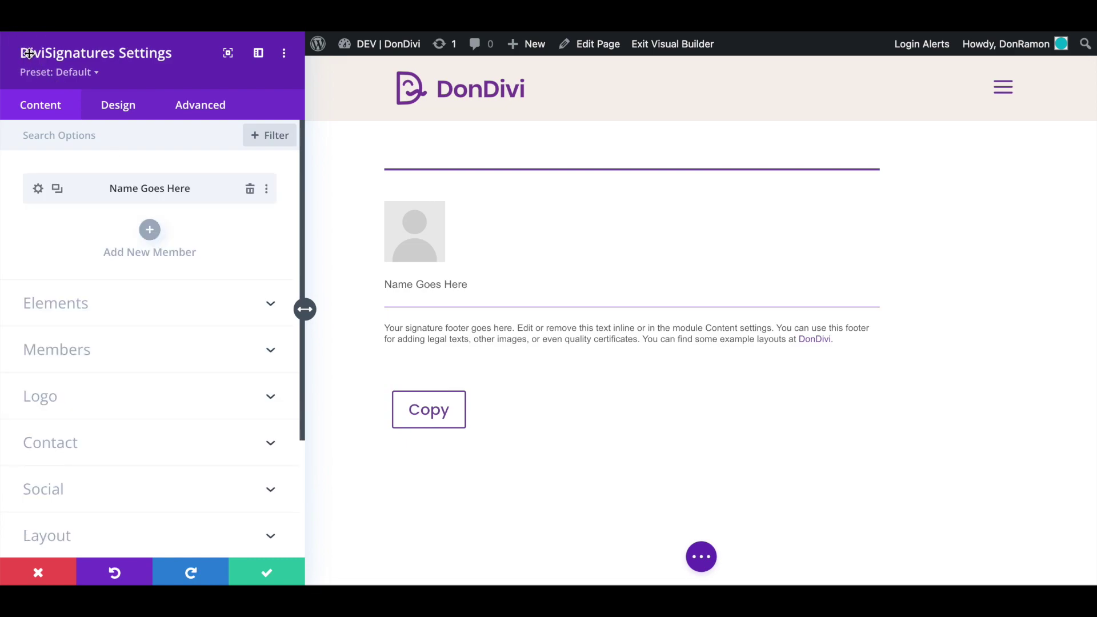
click(100, 294)
click(64, 268)
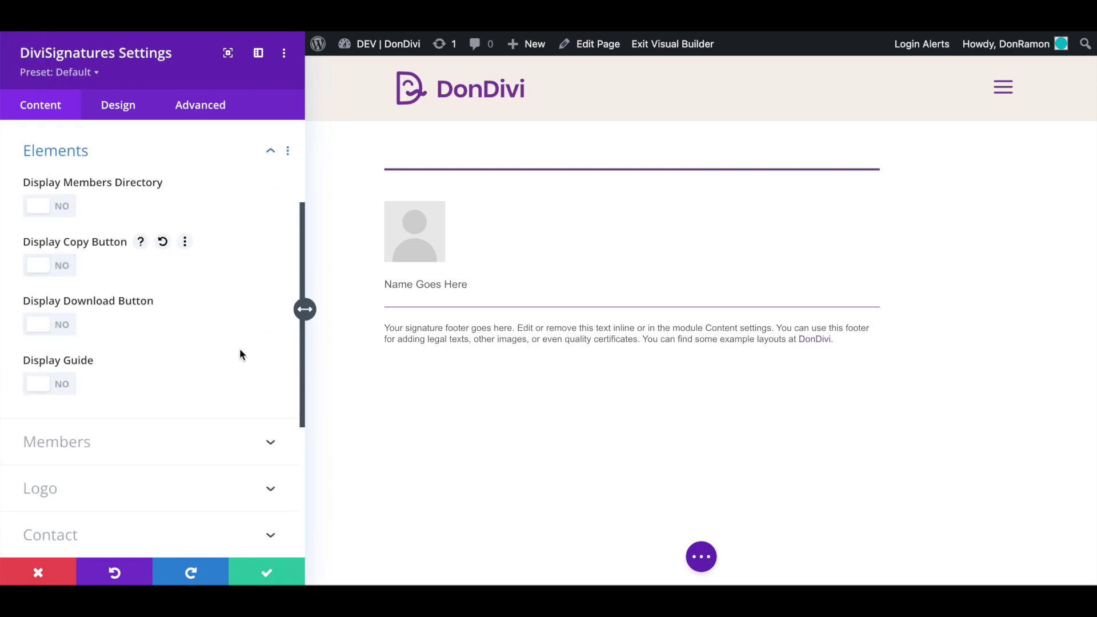
scroll(214, 321, up, 3)
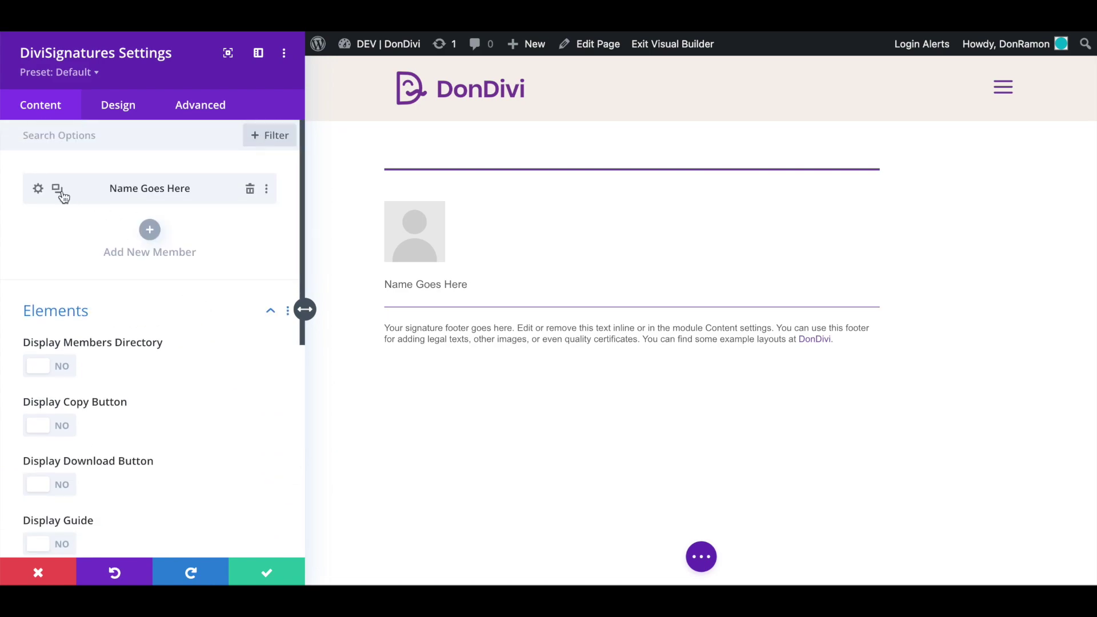
Give the member a name, position 'CEO Founder' and a portrait photo.
click(39, 190)
drag(125, 228, 15, 229)
key(ctrl+v)
click(51, 349)
text(CEO F)
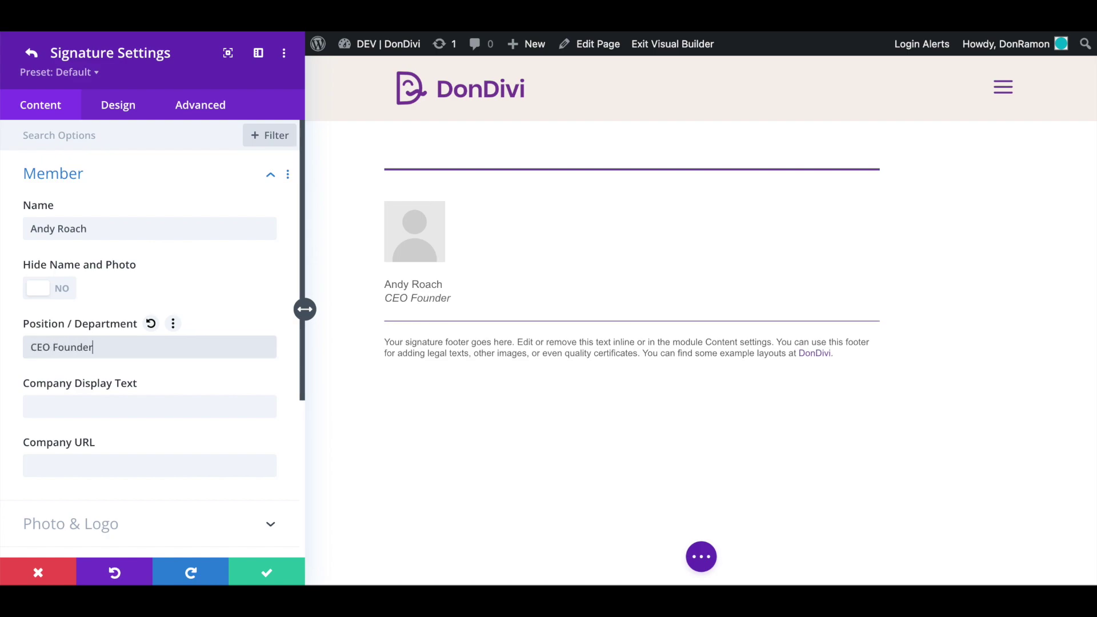
text(ounder)
scroll(122, 384, down, 3)
click(123, 385)
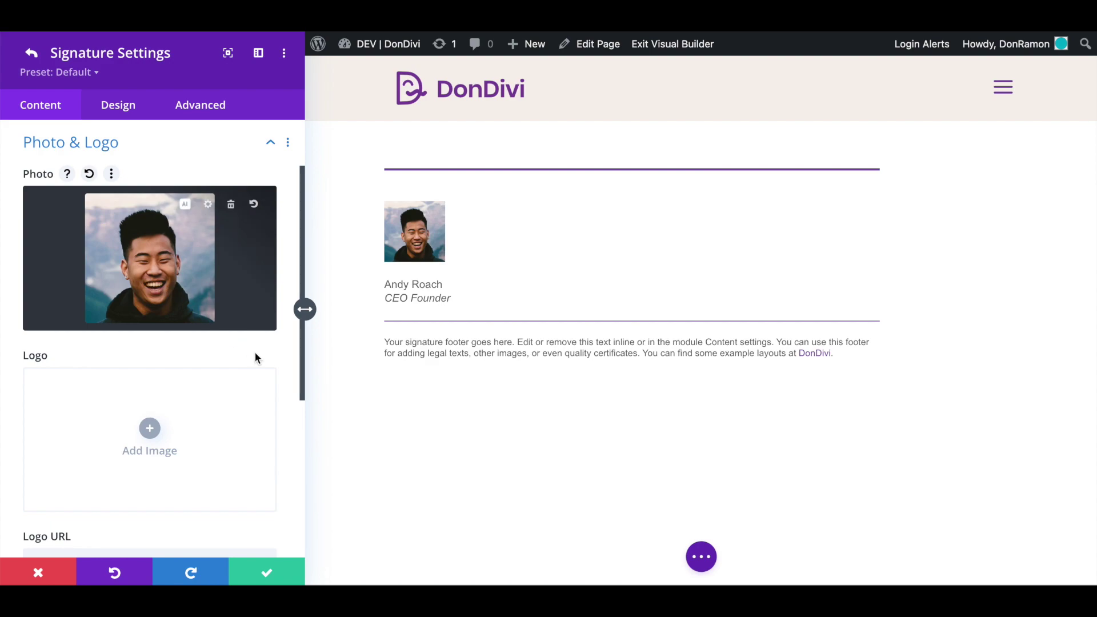
scroll(294, 400, down, 5)
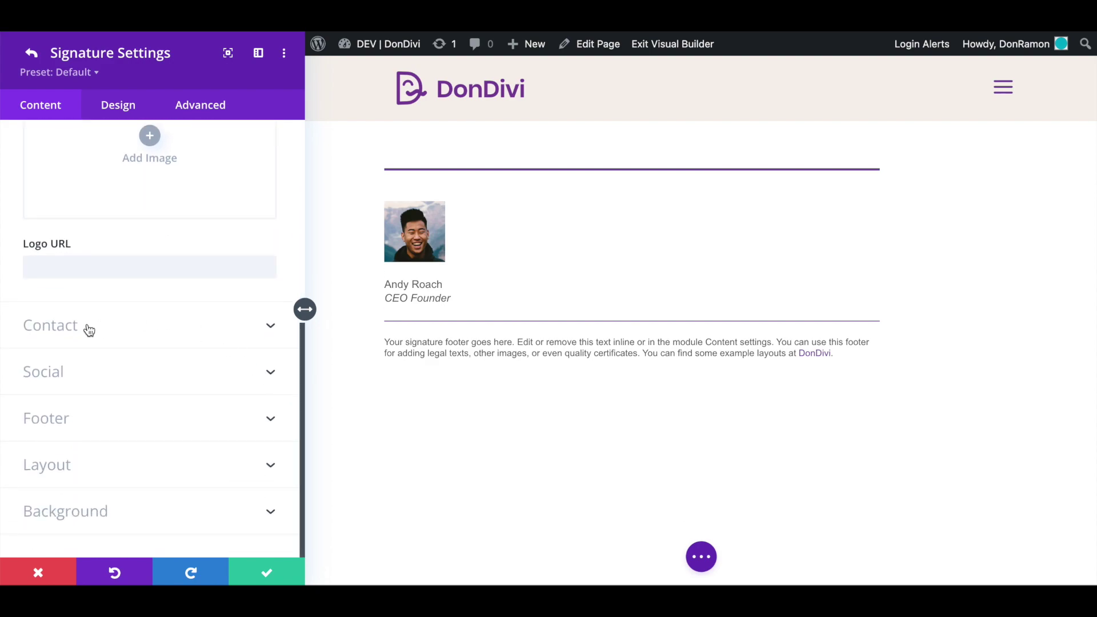
Fill in the member's address, labelled with an icon.
click(89, 327)
click(108, 262)
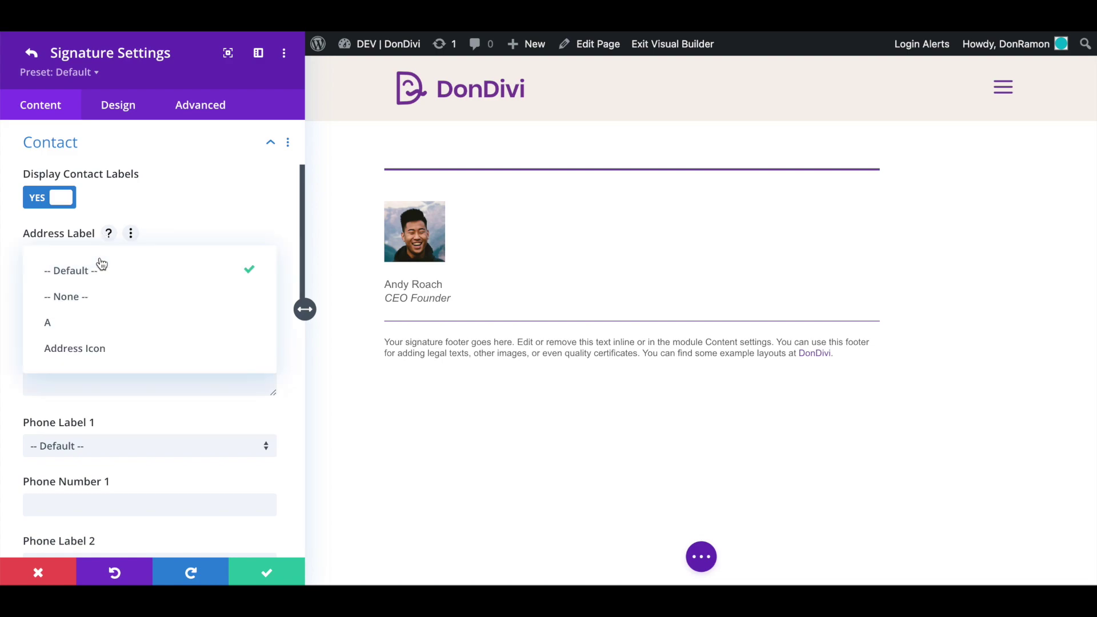
click(117, 349)
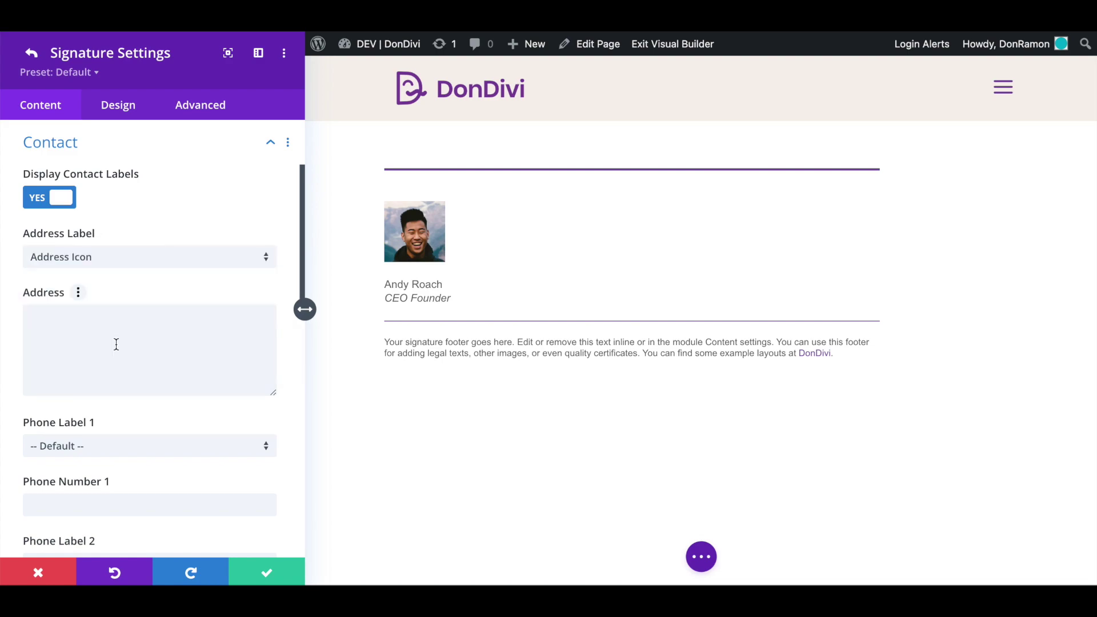
click(54, 317)
key(ctrl+v)
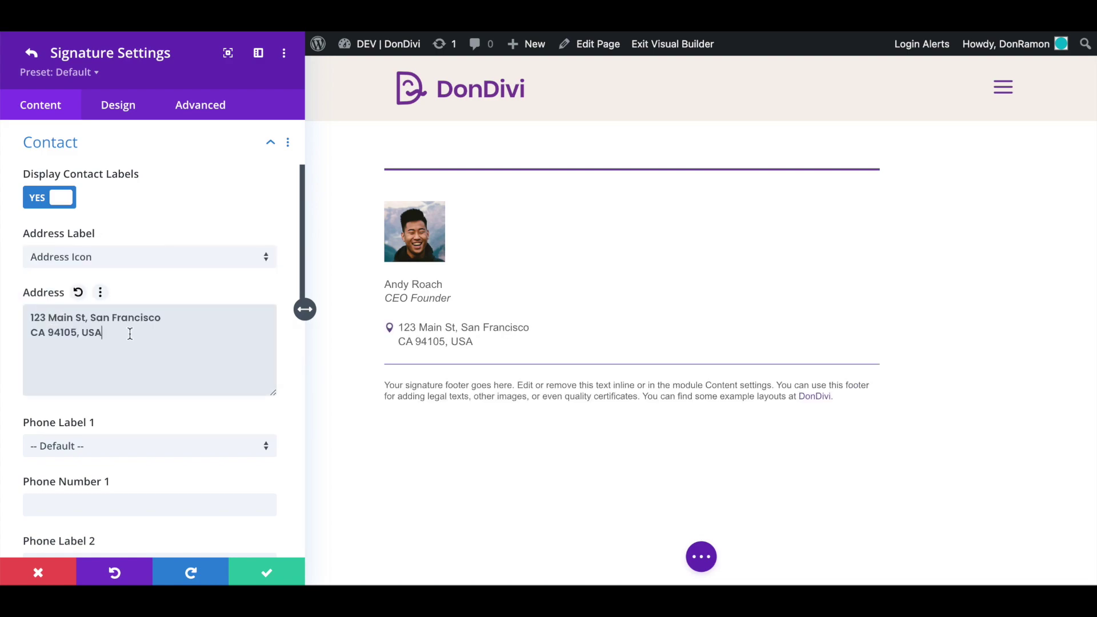
scroll(131, 334, down, 4)
Fill in the first phone number, labelled with a mobile icon.
click(108, 238)
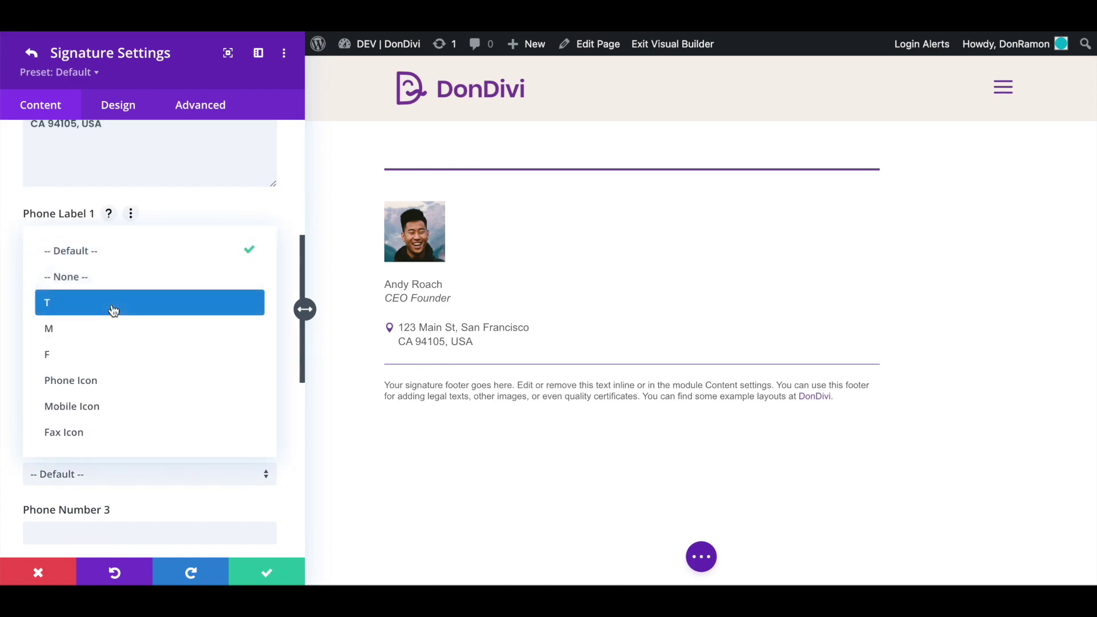
click(114, 406)
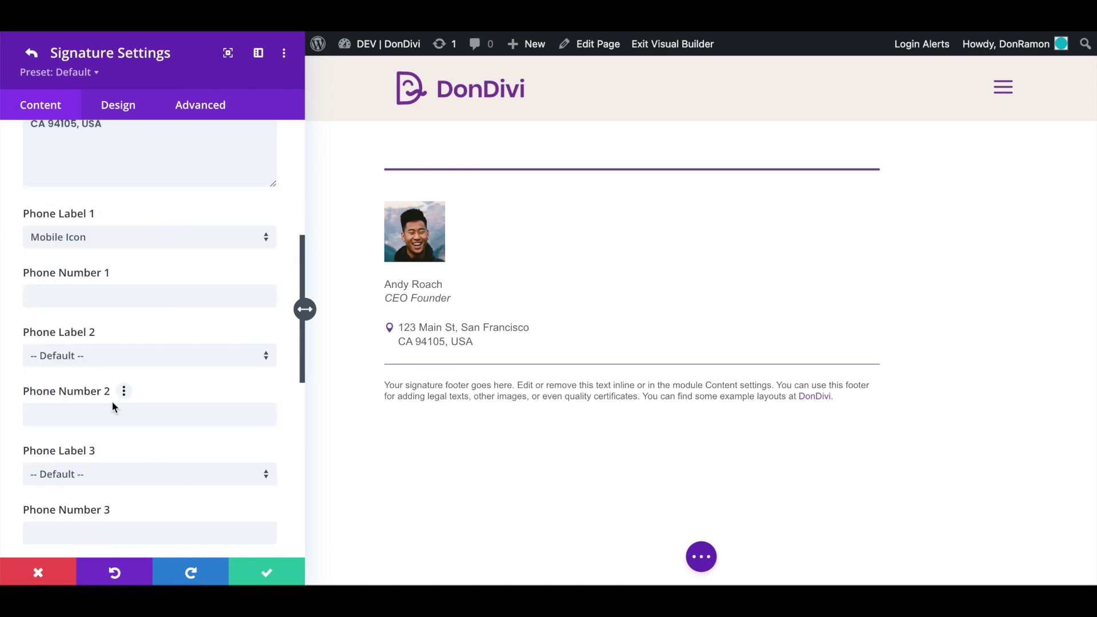
click(42, 296)
key(ctrl+v)
scroll(103, 353, down, 3)
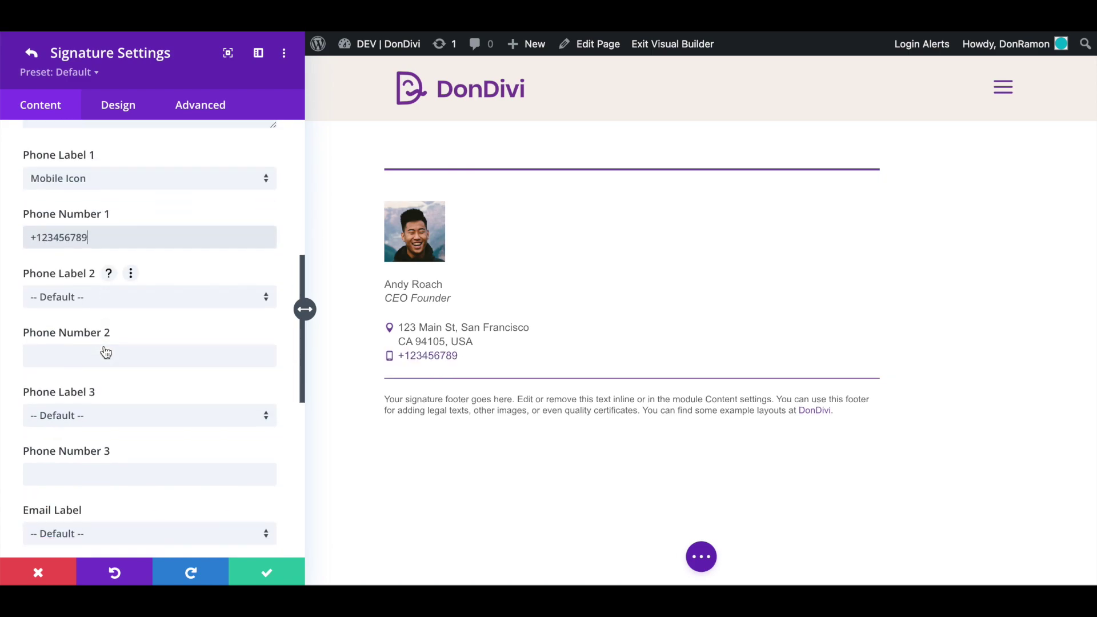
scroll(107, 364, down, 3)
Fill in the email address, labelled with an email icon.
click(91, 300)
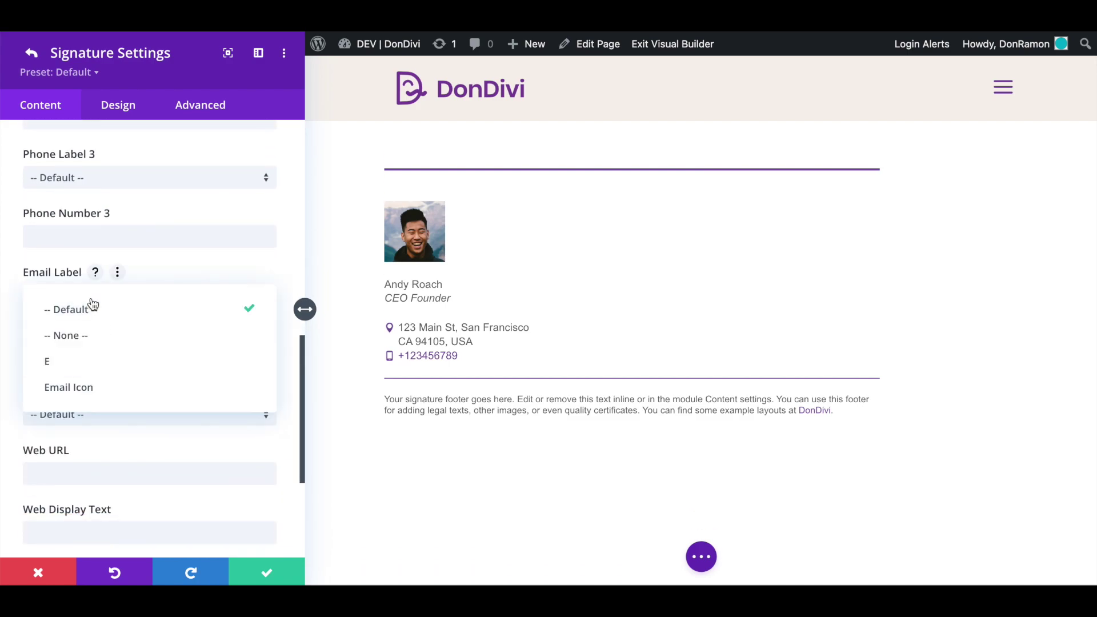
click(91, 387)
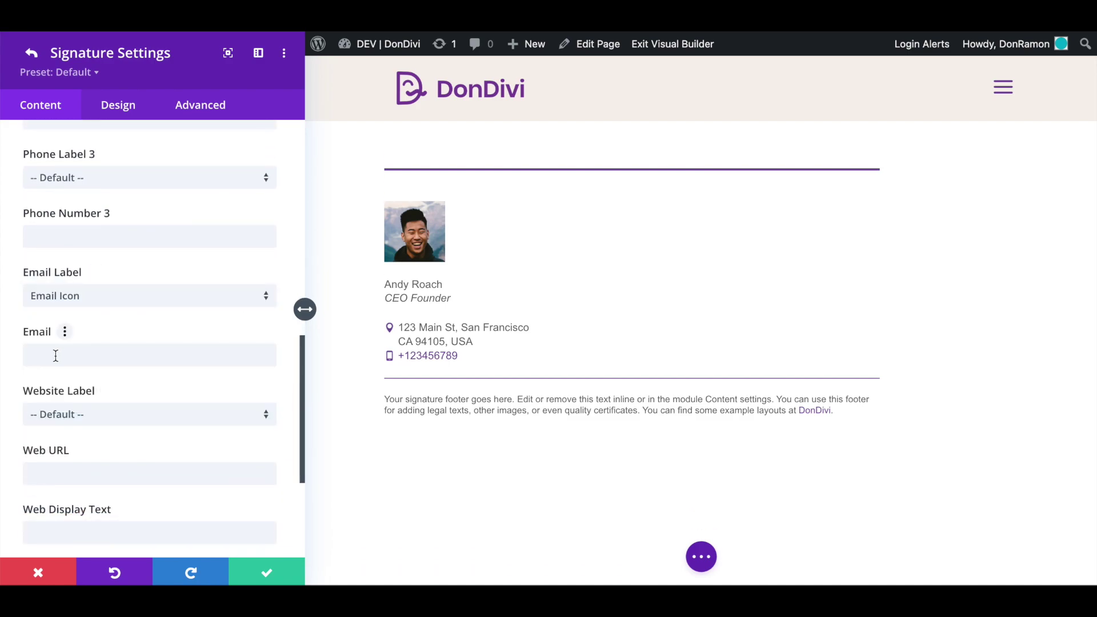
click(56, 356)
key(ctrl+v)
scroll(216, 448, down, 5)
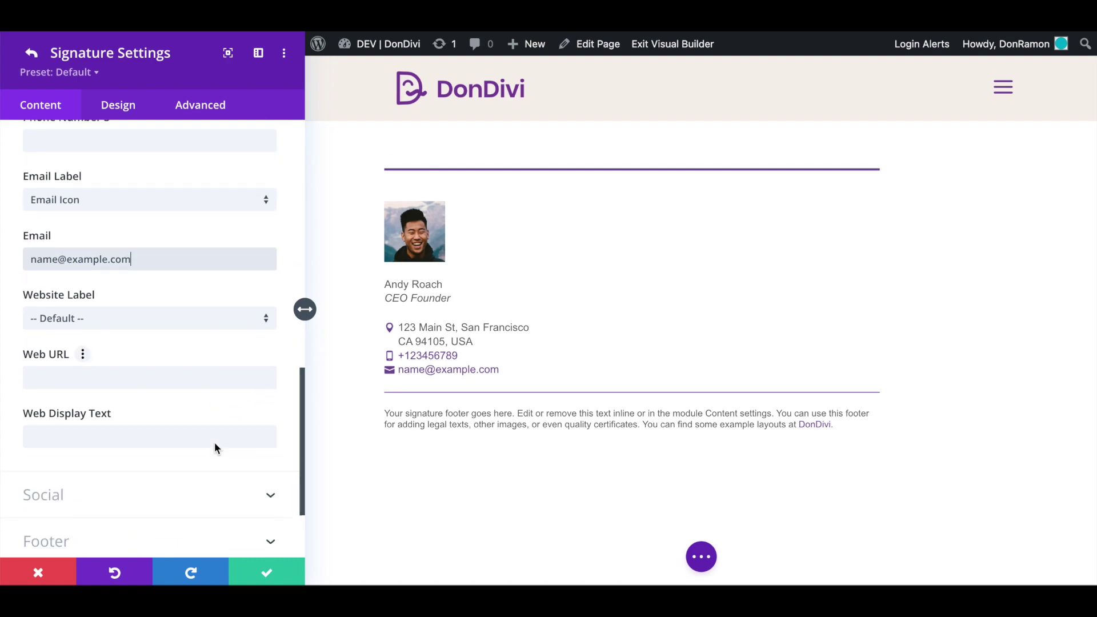
Set the LinkedIn and WhatsApp social links to '#'.
click(88, 373)
click(47, 432)
text(#)
scroll(51, 388, down, 7)
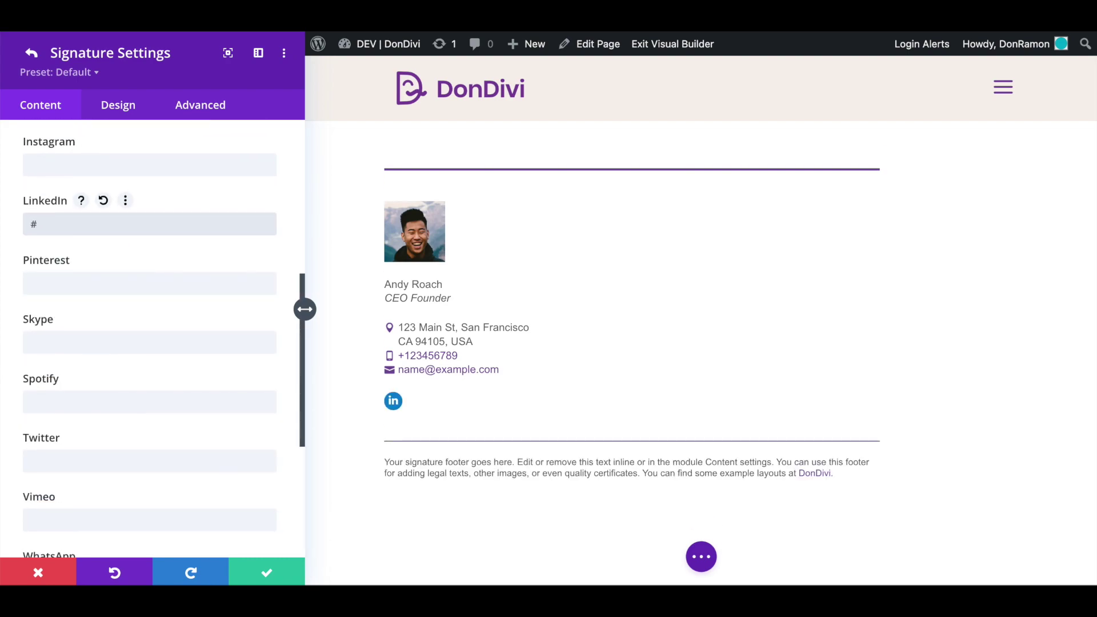
click(51, 392)
text(#)
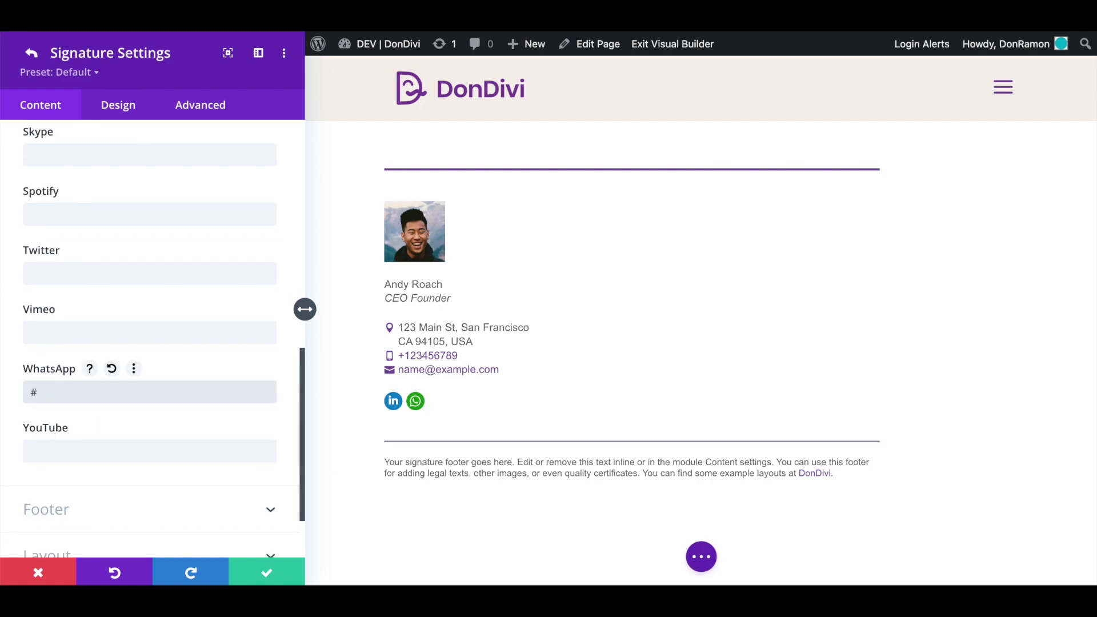
Replace the footer content with generic placeholder text.
scroll(76, 434, down, 3)
click(77, 426)
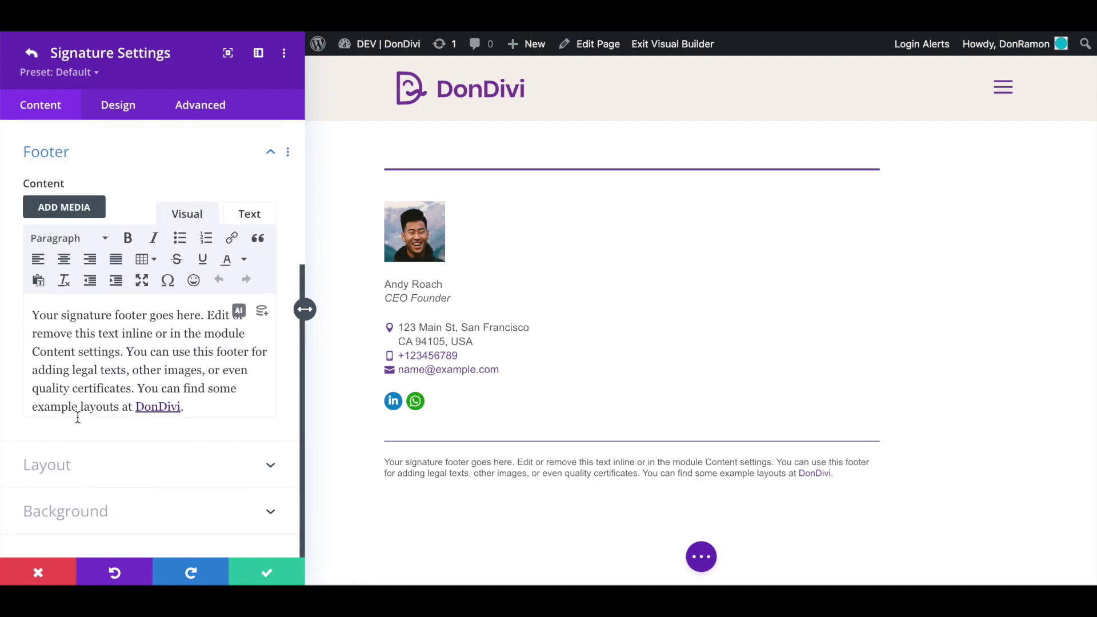
drag(184, 408, 33, 324)
key(BackSpace)
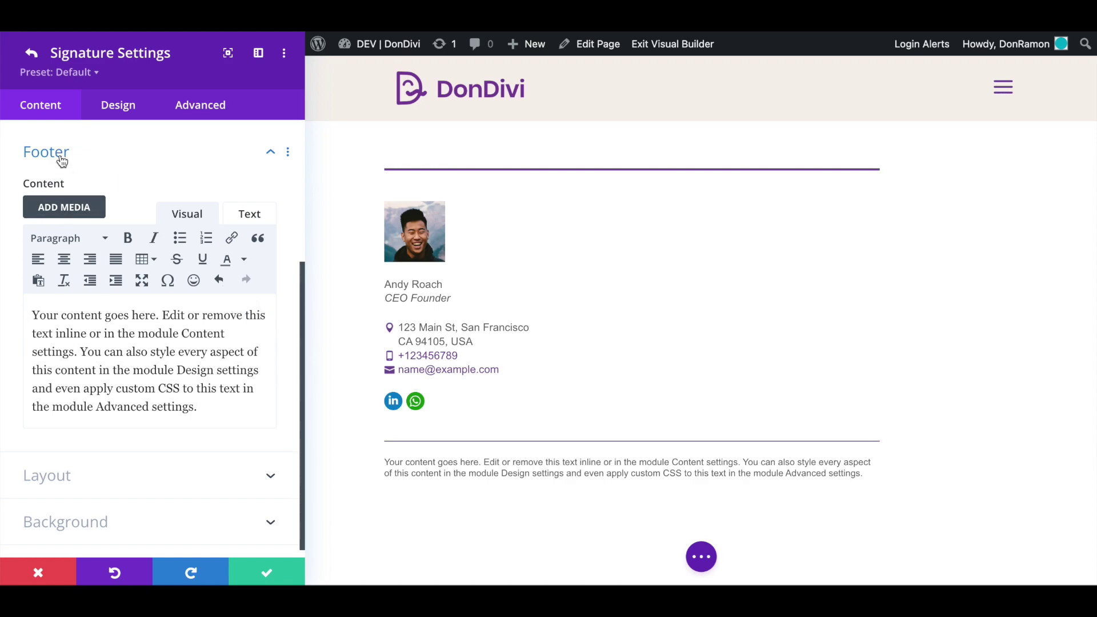
Switch the signature layout to two columns with only the photo in one row.
click(30, 55)
scroll(296, 343, down, 3)
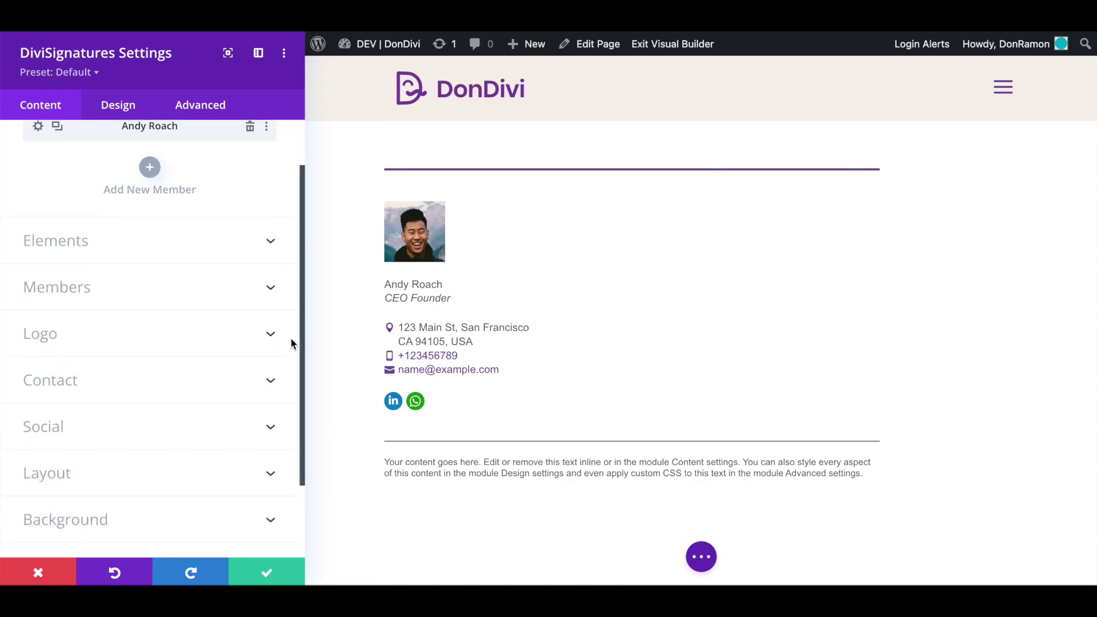
click(93, 427)
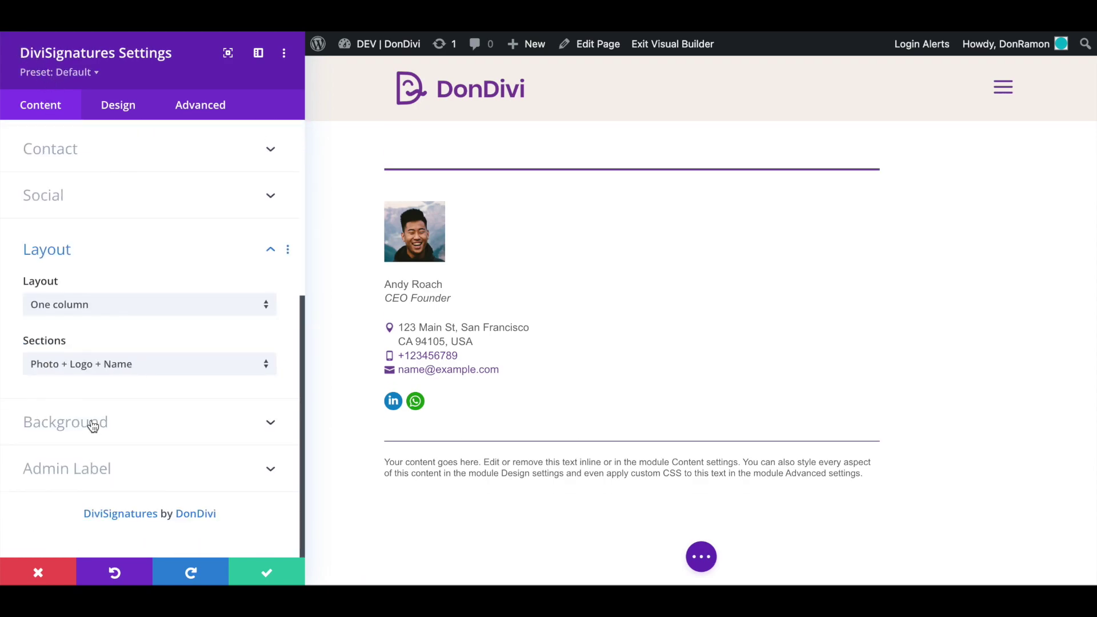
click(115, 316)
click(134, 344)
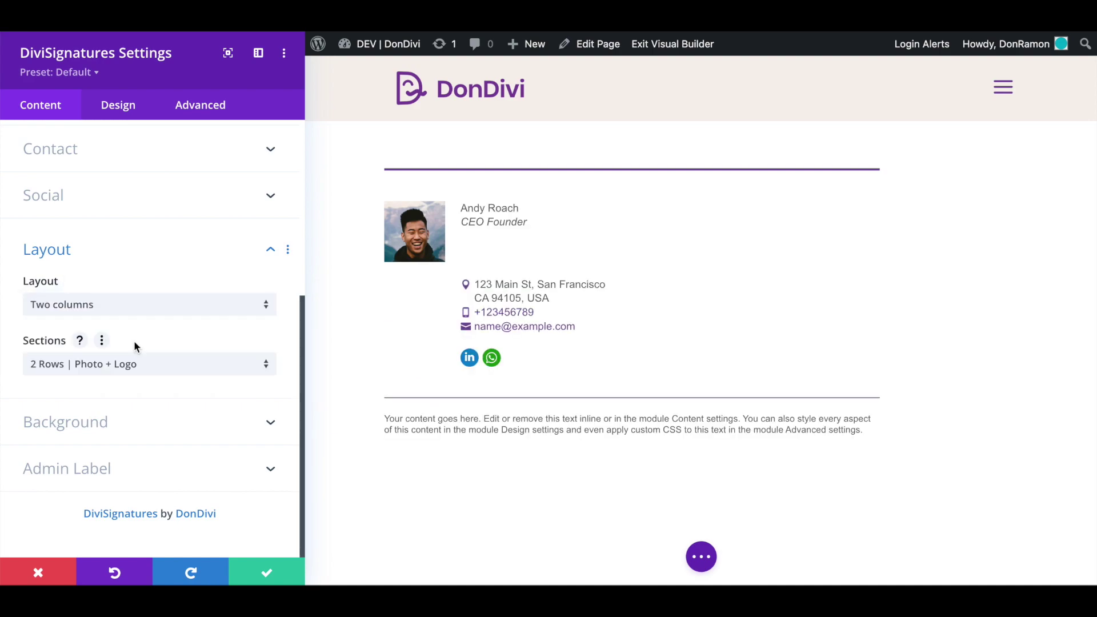
click(167, 374)
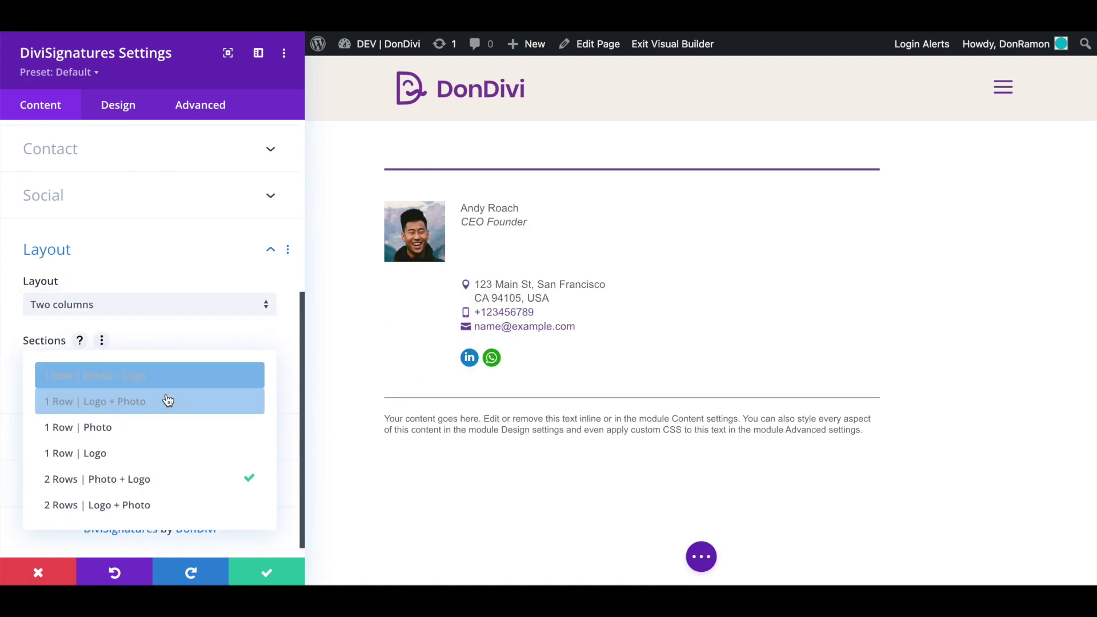
click(167, 428)
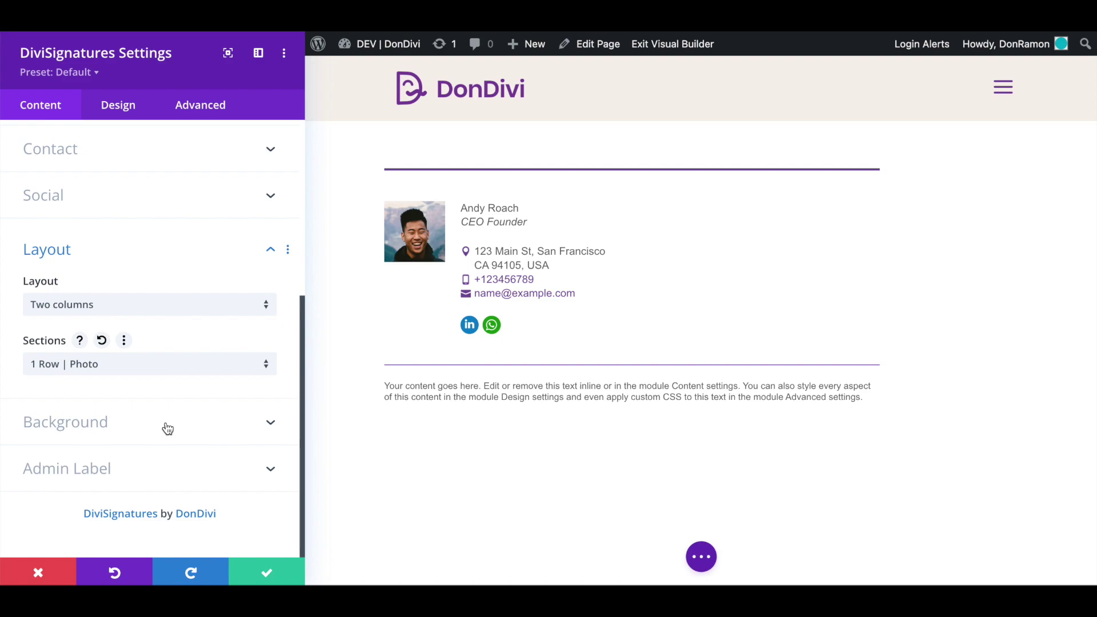
Enlarge the signature photo to 130px wide.
click(125, 113)
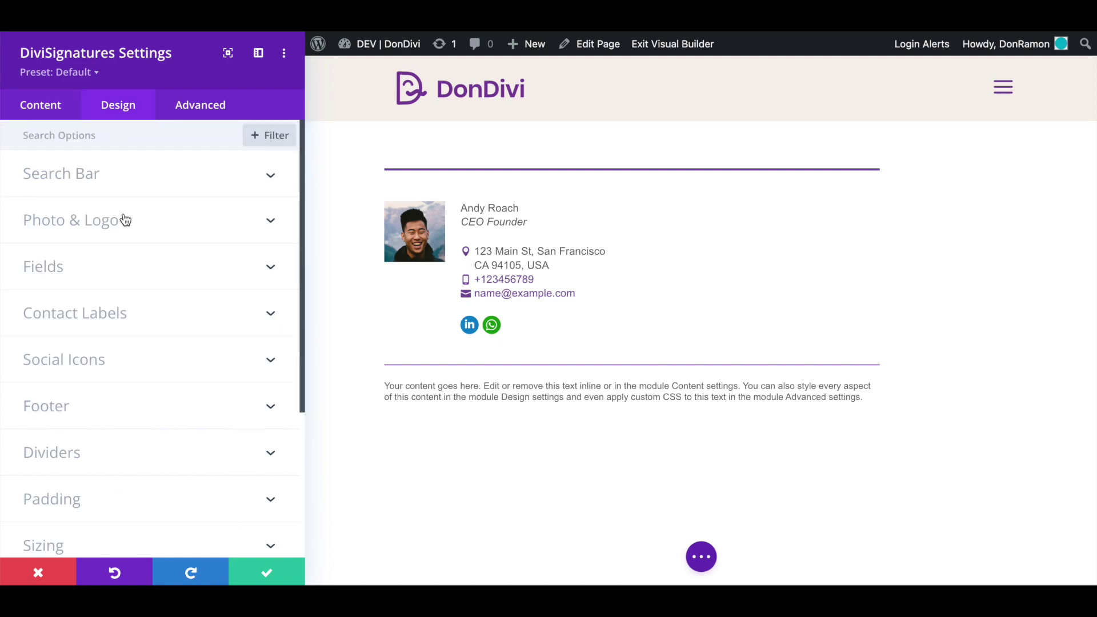
click(124, 219)
drag(39, 199, 70, 199)
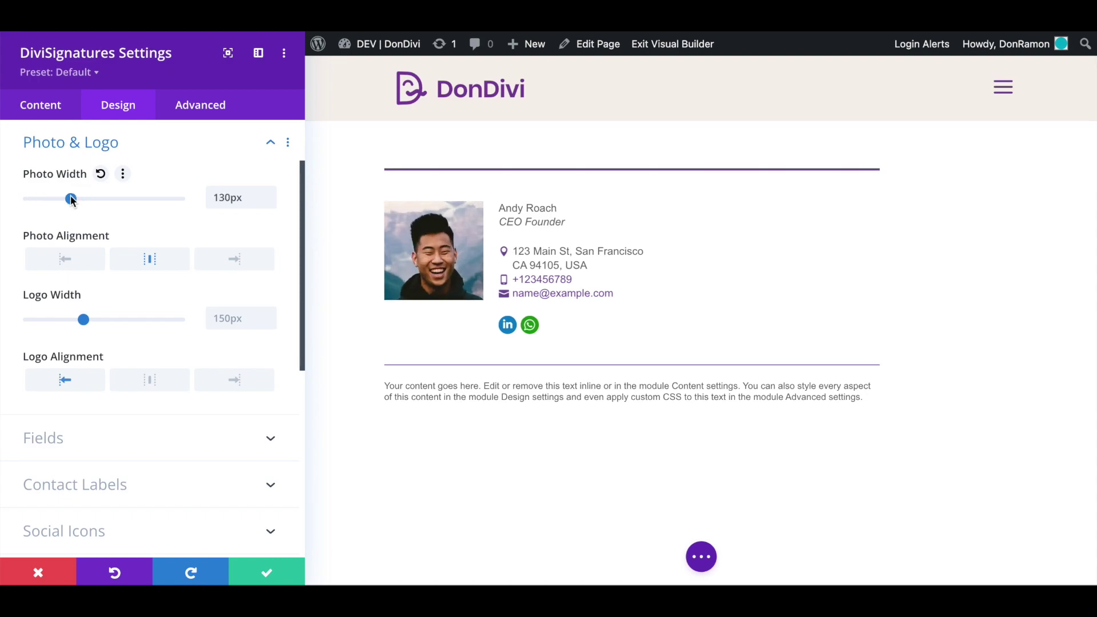
click(129, 147)
Make the name bold and dark, and the contact links dark.
click(110, 181)
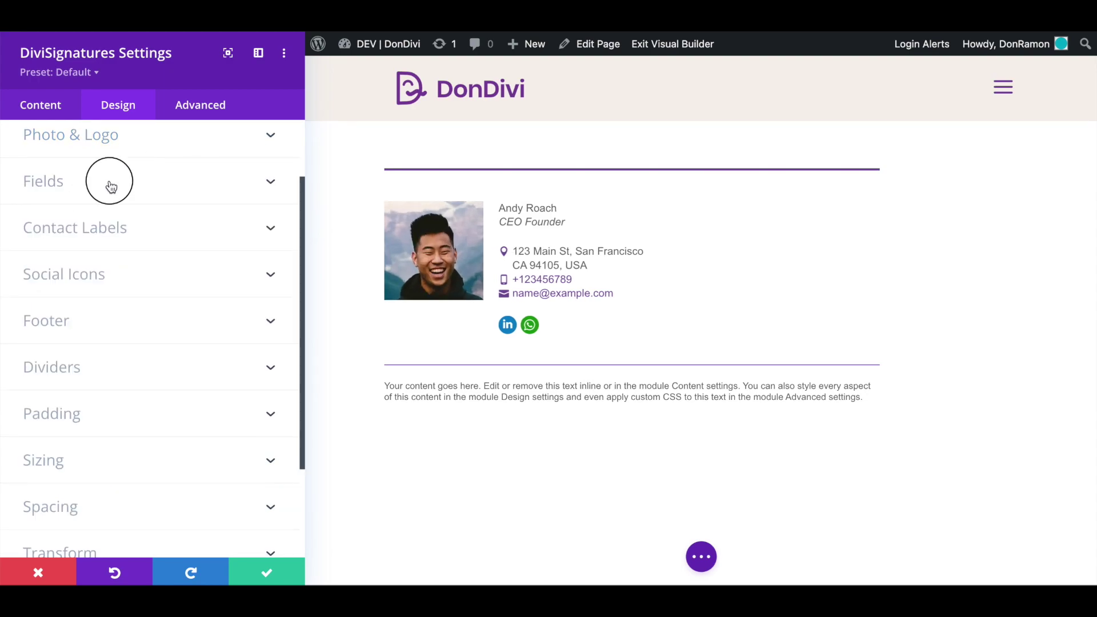
click(118, 309)
click(105, 369)
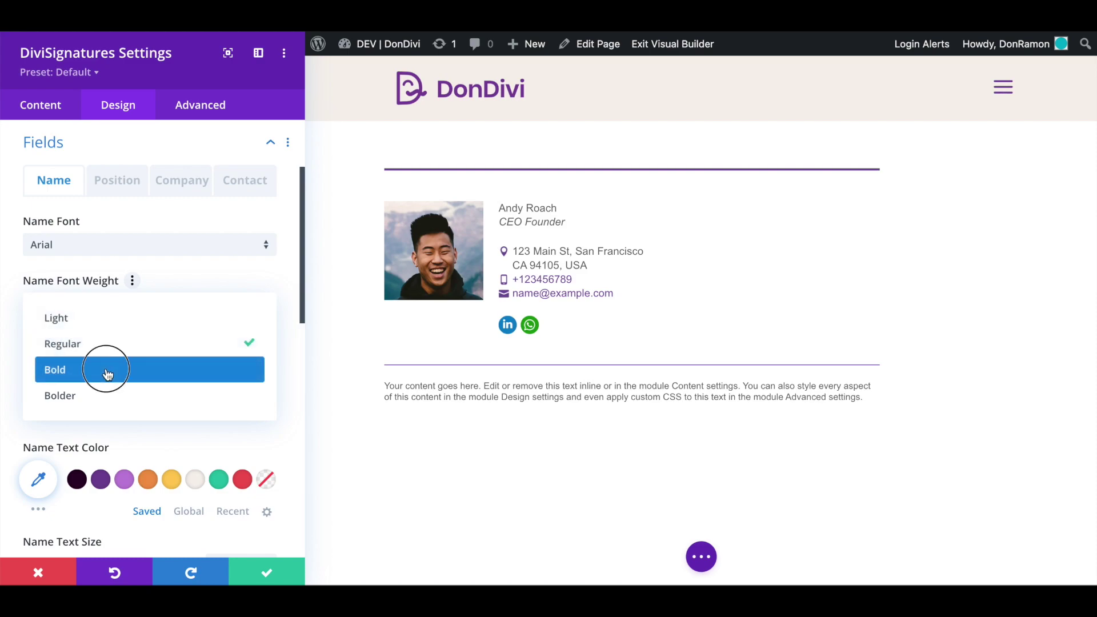
click(77, 479)
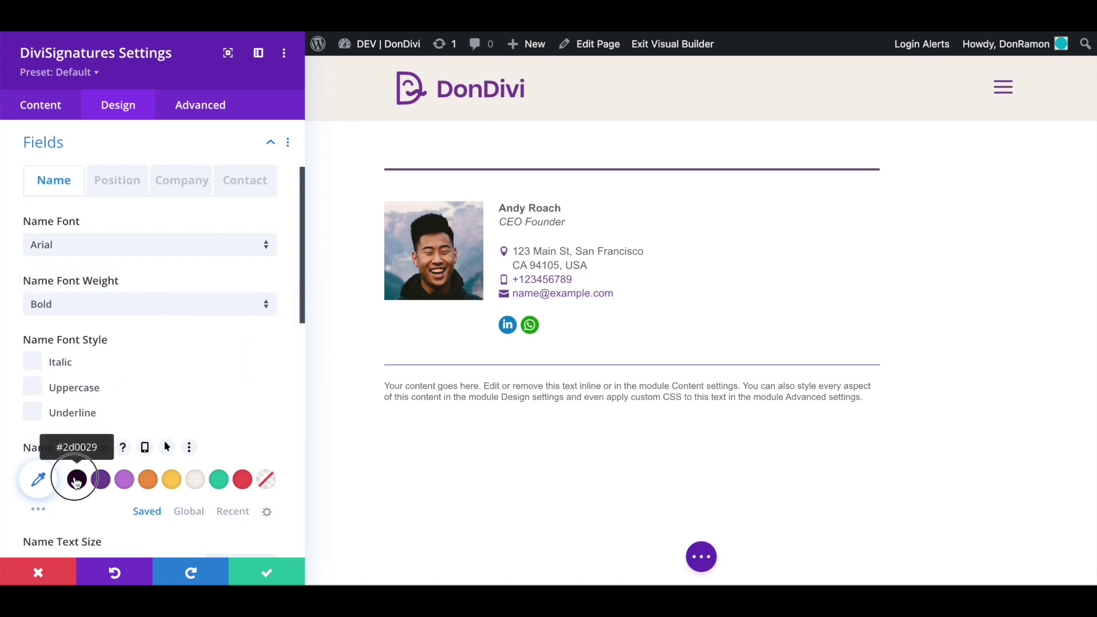
click(246, 181)
click(76, 479)
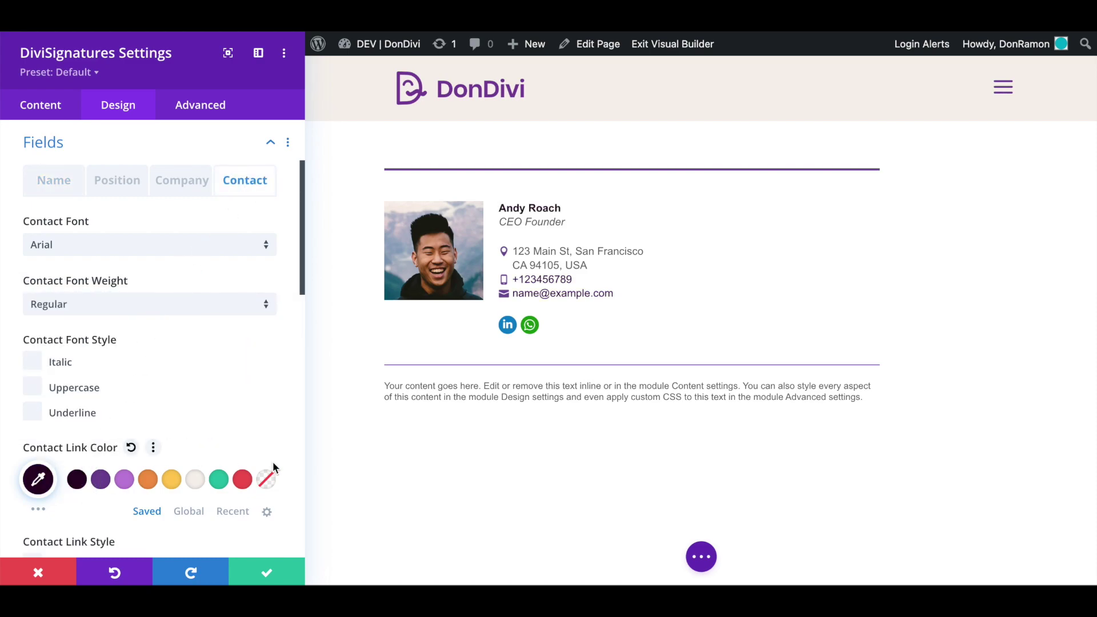
Make the contact icons dark and style social icons as Outline - Black.
scroll(300, 465, down, 4)
scroll(299, 465, down, 6)
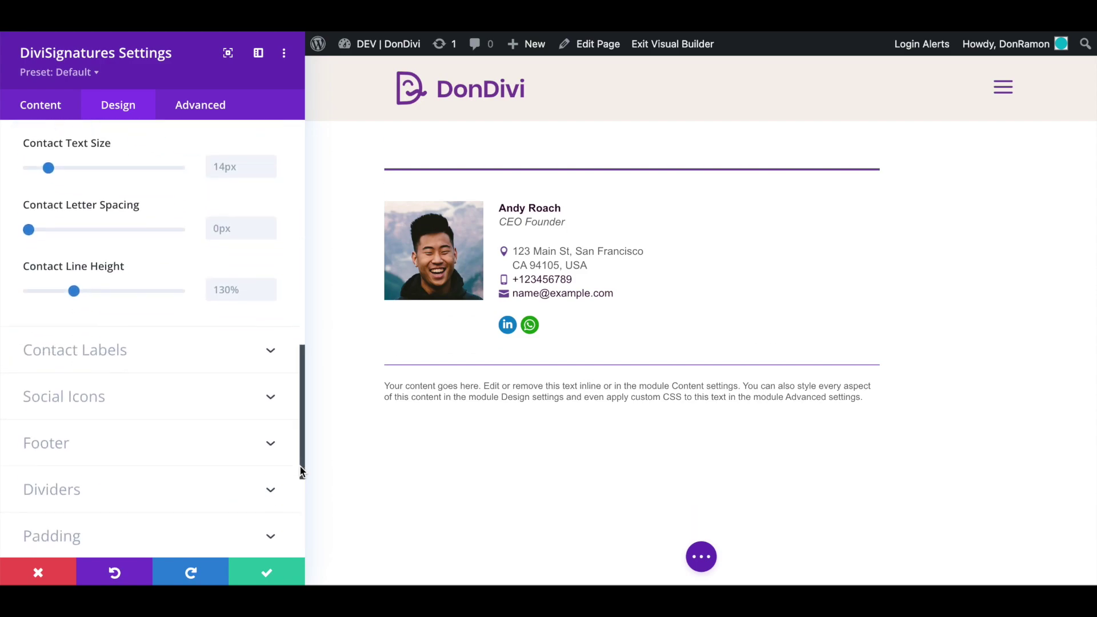
click(158, 358)
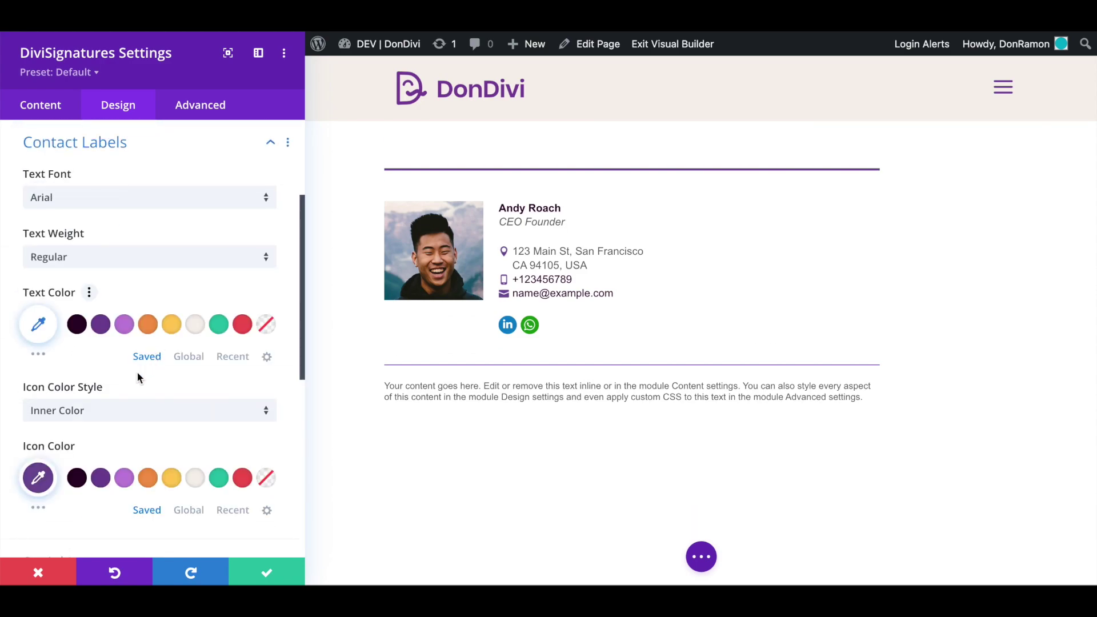
click(77, 480)
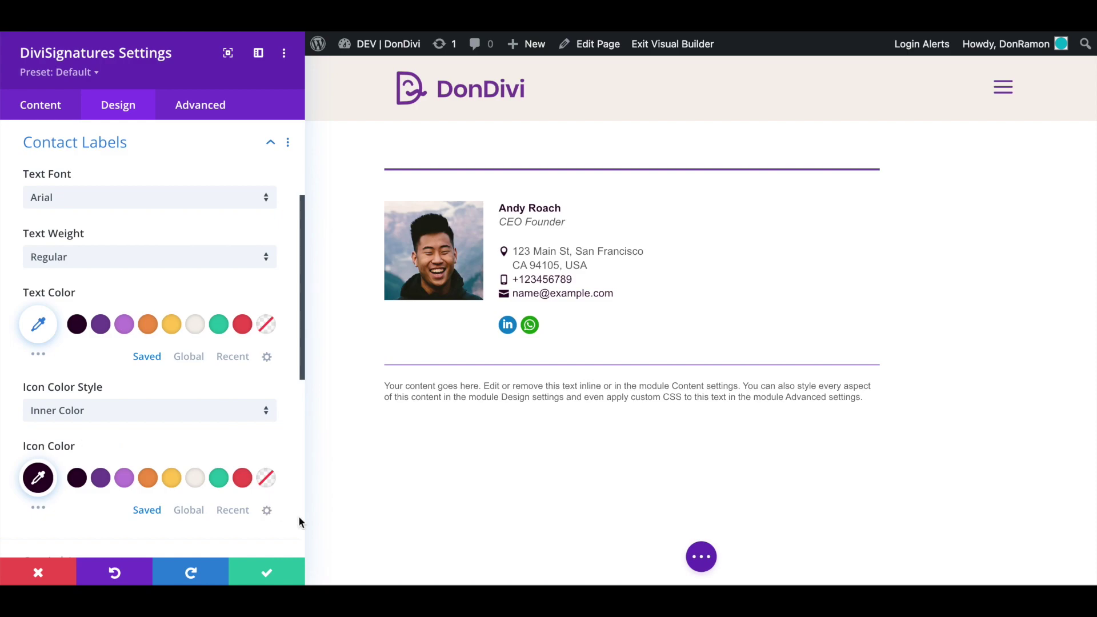
scroll(299, 519, down, 4)
click(127, 324)
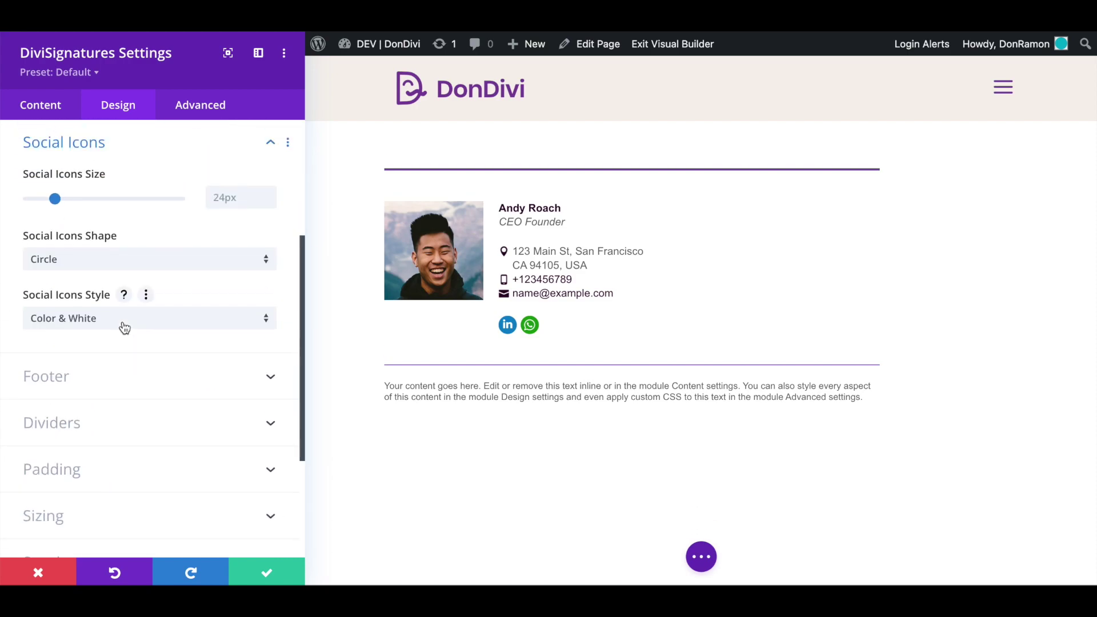
click(125, 328)
click(121, 378)
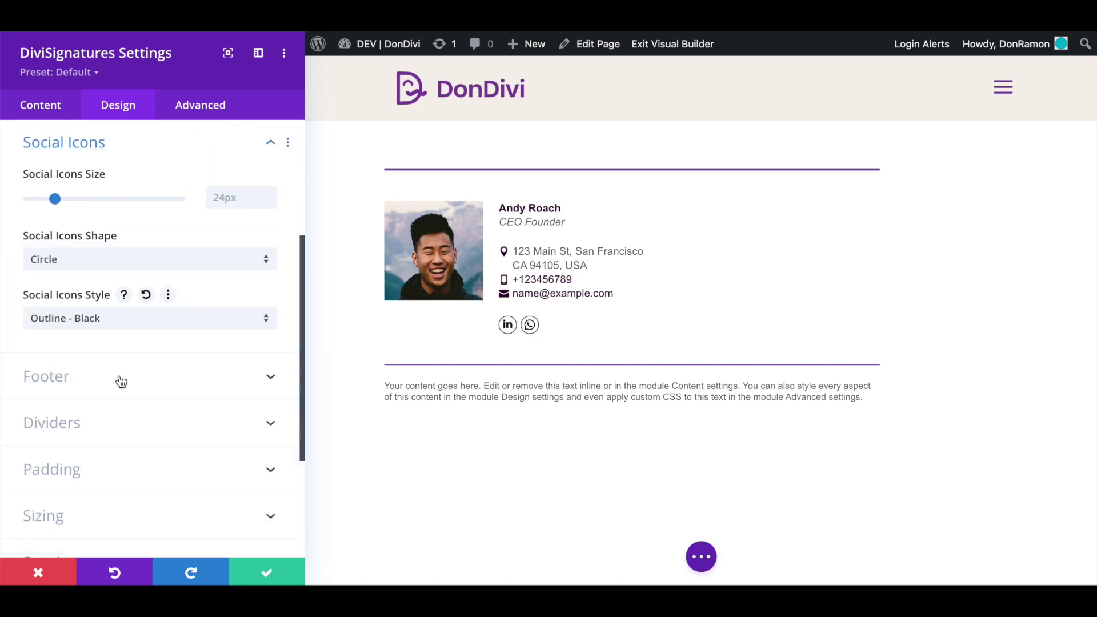
Make the main divider dark and set the footer divider width to 0px.
click(78, 424)
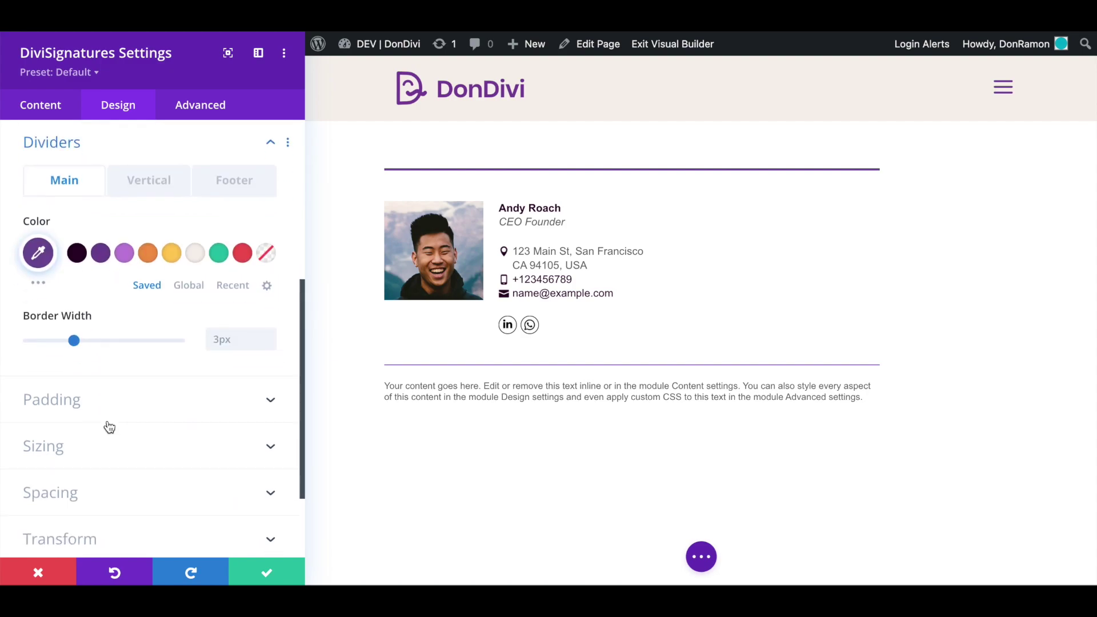
click(77, 255)
click(233, 182)
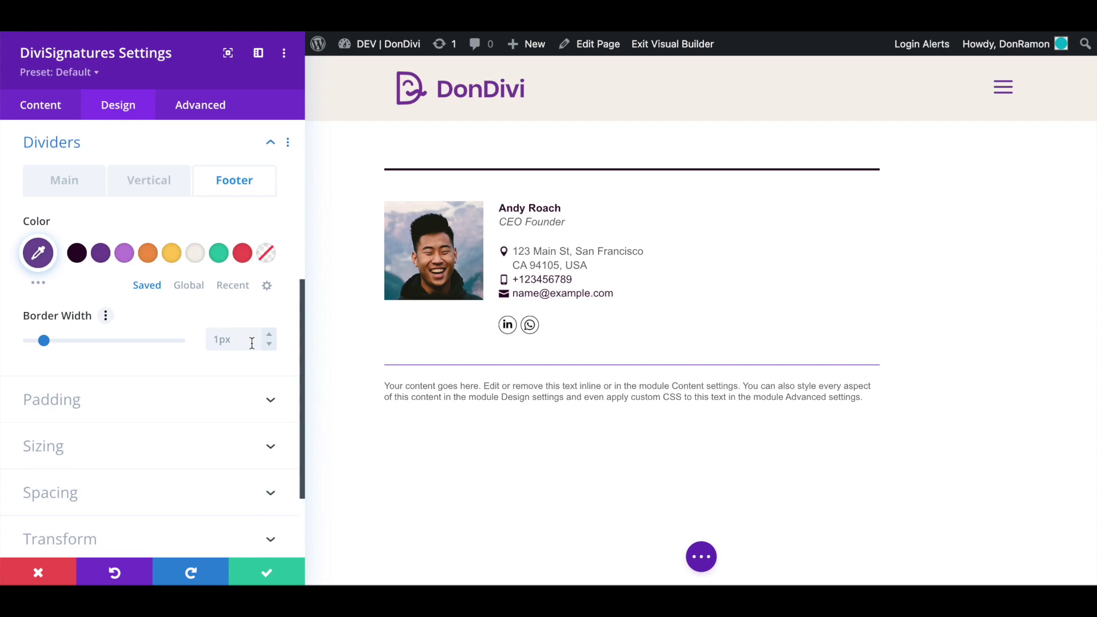
click(269, 344)
click(51, 107)
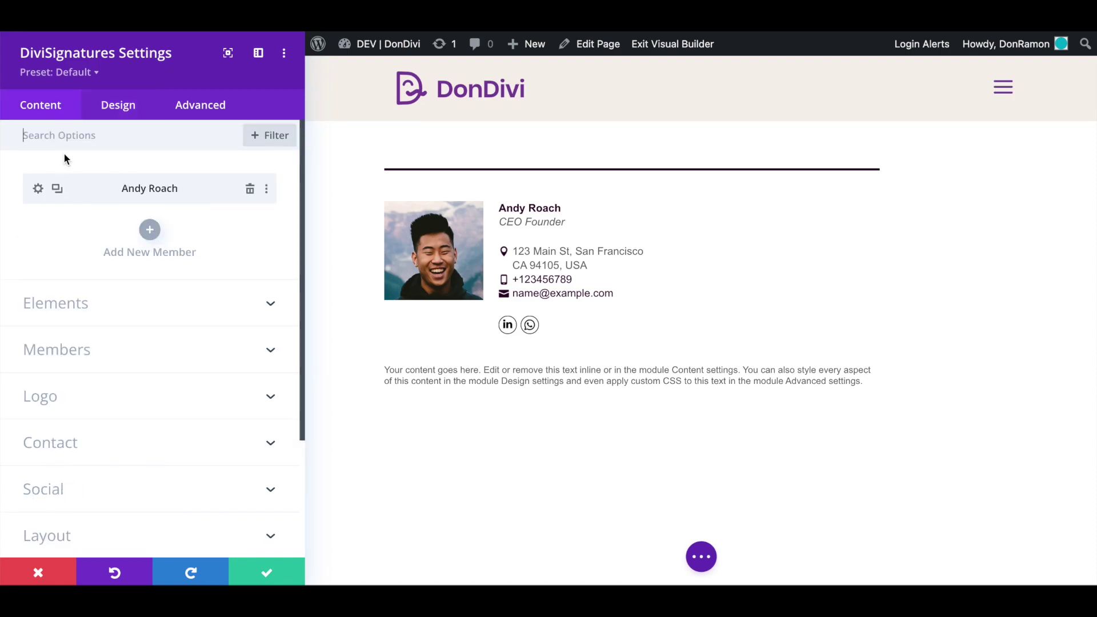
Duplicate the member and give the second member a new name and a woman's photo.
click(55, 190)
click(55, 190)
click(55, 190)
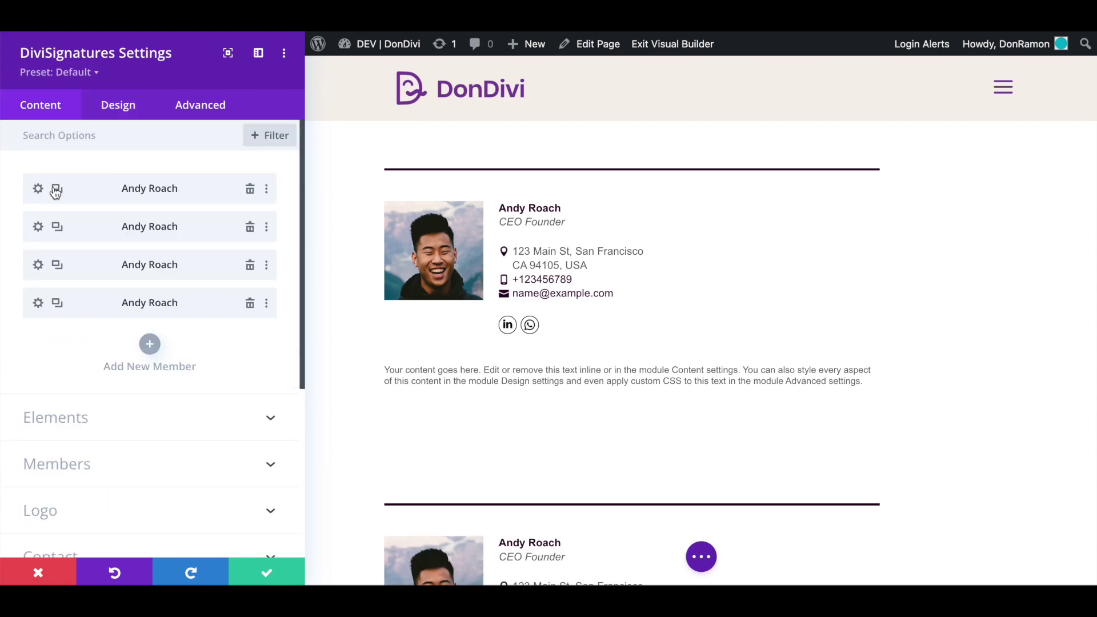
scroll(326, 250, down, 5)
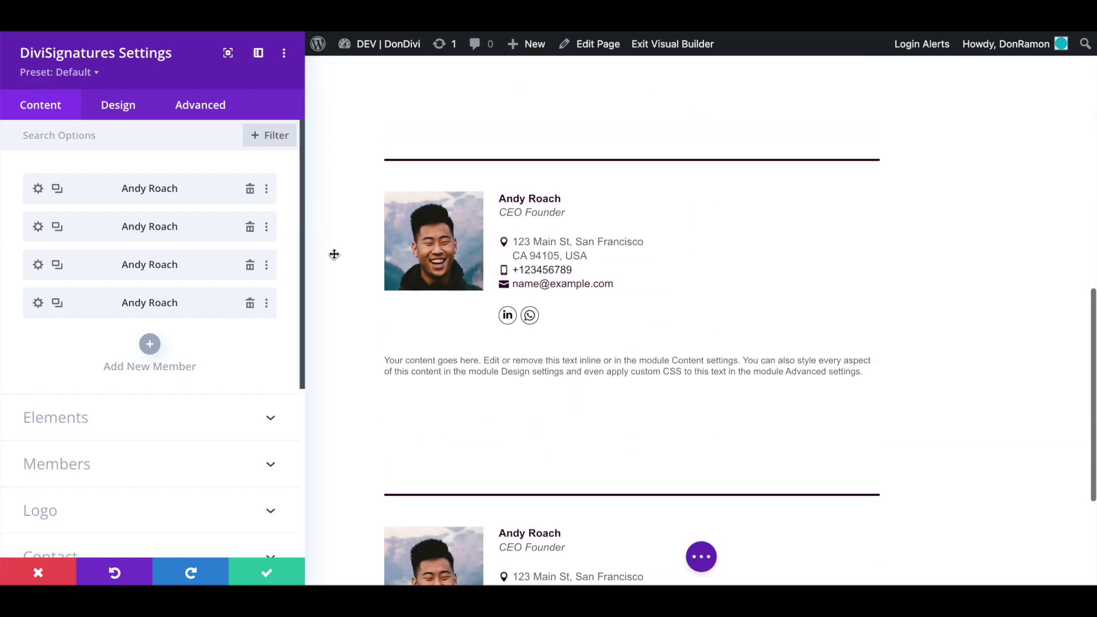
click(38, 227)
triple_click(67, 227)
text(Emma Skolnik)
scroll(13, 229, down, 1)
scroll(15, 233, down, 1)
click(94, 292)
key(ctrl+v)
click(32, 55)
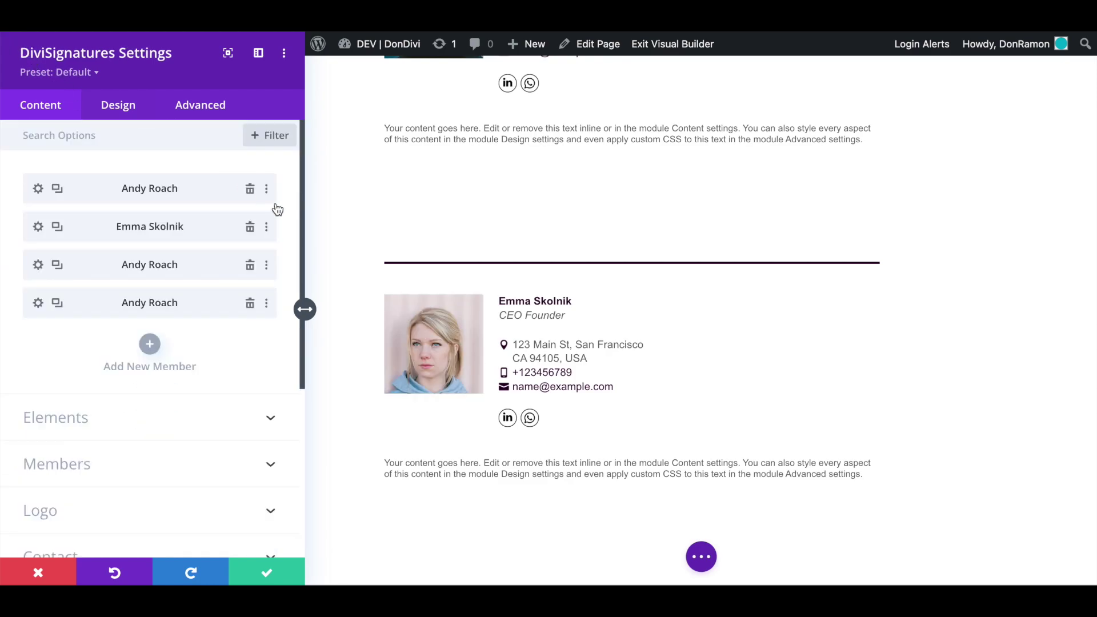
Give the third member a new name and a photo of a man in a suit.
click(38, 264)
drag(118, 229, 8, 226)
text(Peter Sing)
scroll(179, 297, down, 3)
click(117, 279)
key(ctrl+v)
click(31, 52)
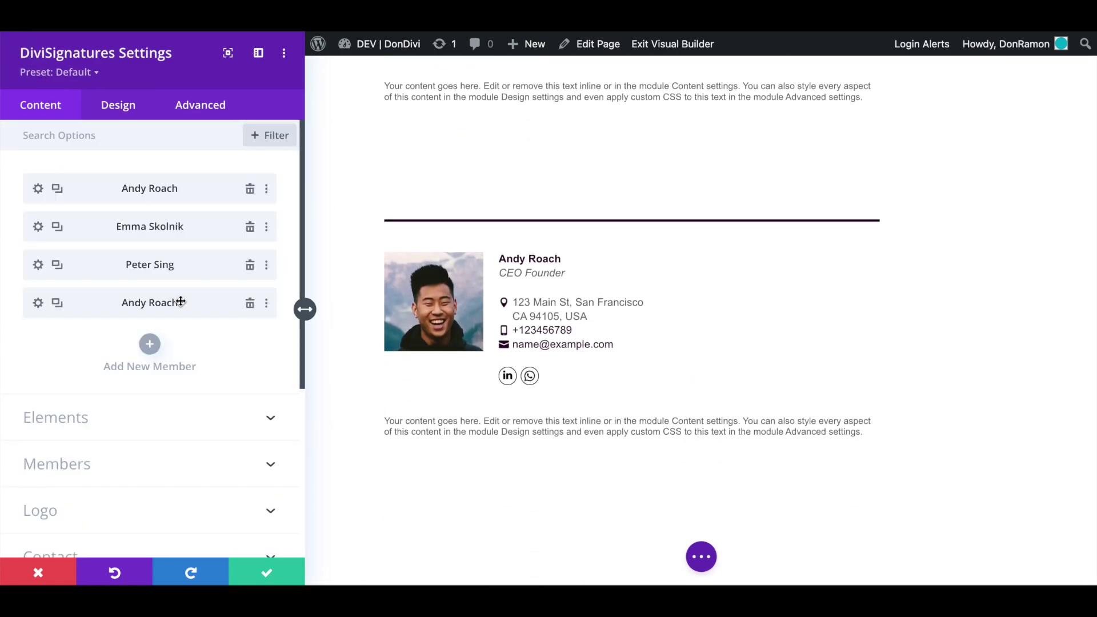
Give the fourth member a new name and a woman's photo.
click(38, 303)
drag(97, 229, 13, 234)
text(Olivia Ronk)
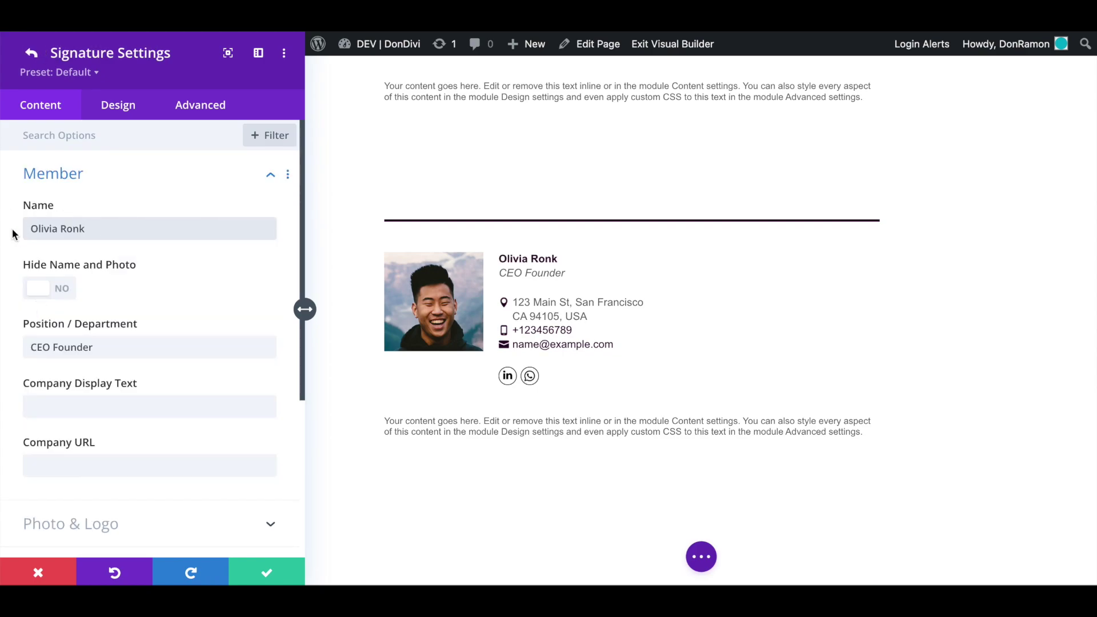
scroll(190, 379, down, 5)
click(129, 346)
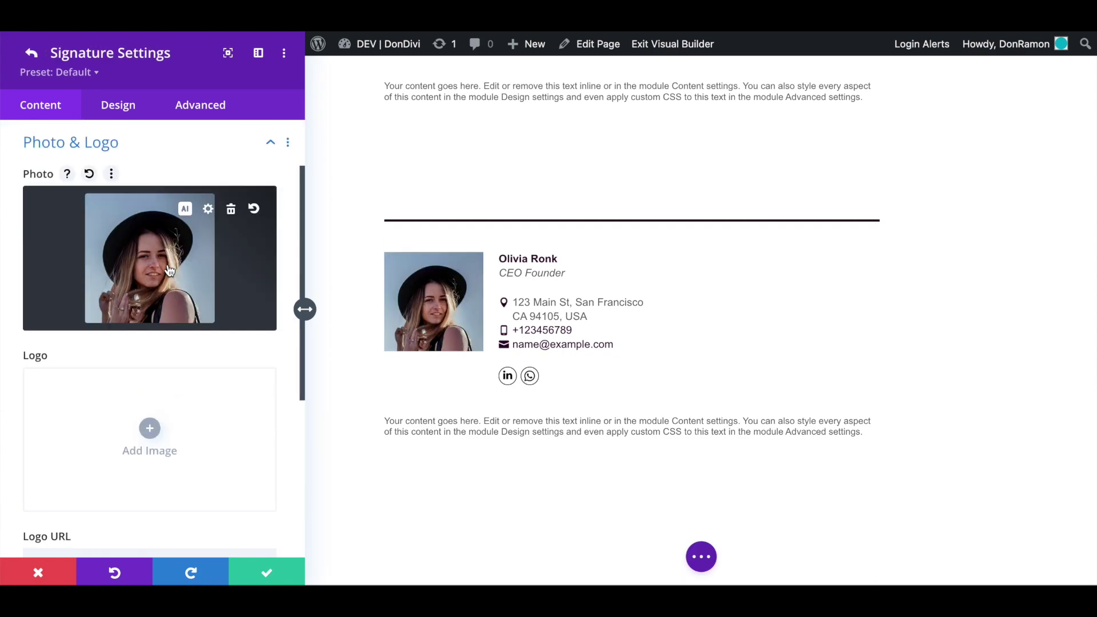
click(30, 53)
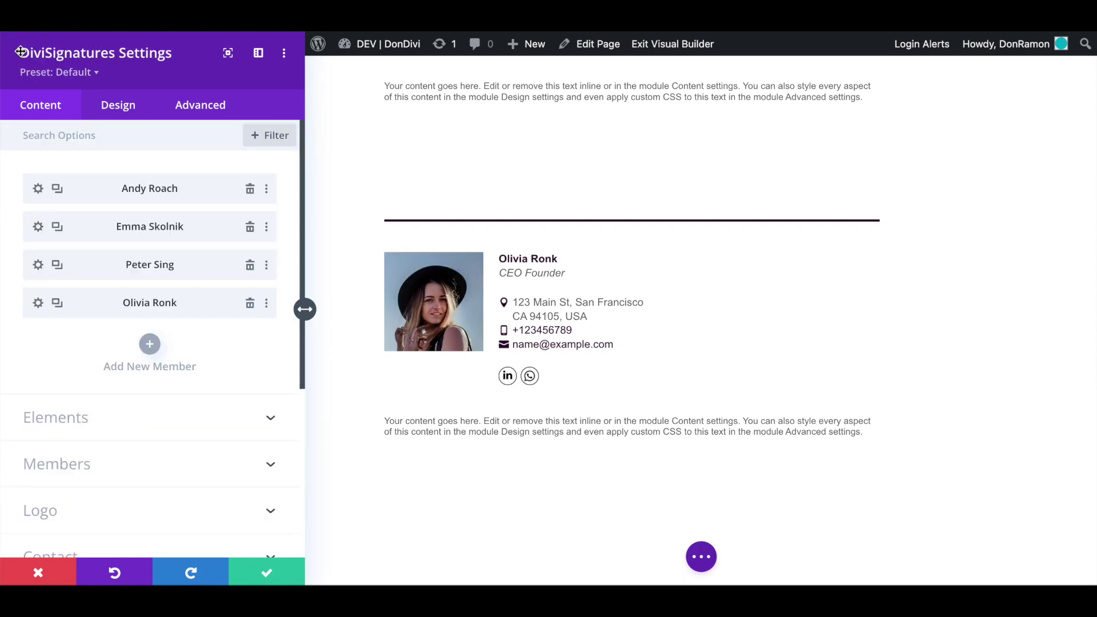
Save the first signature module, then delete three copied members from the lower module.
click(276, 571)
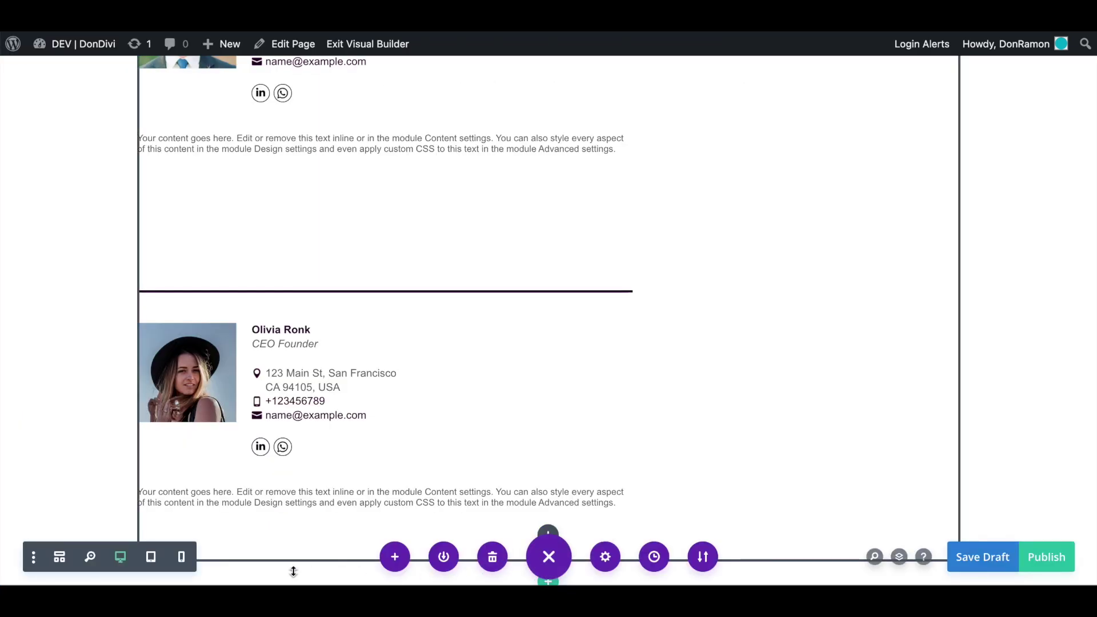
click(91, 559)
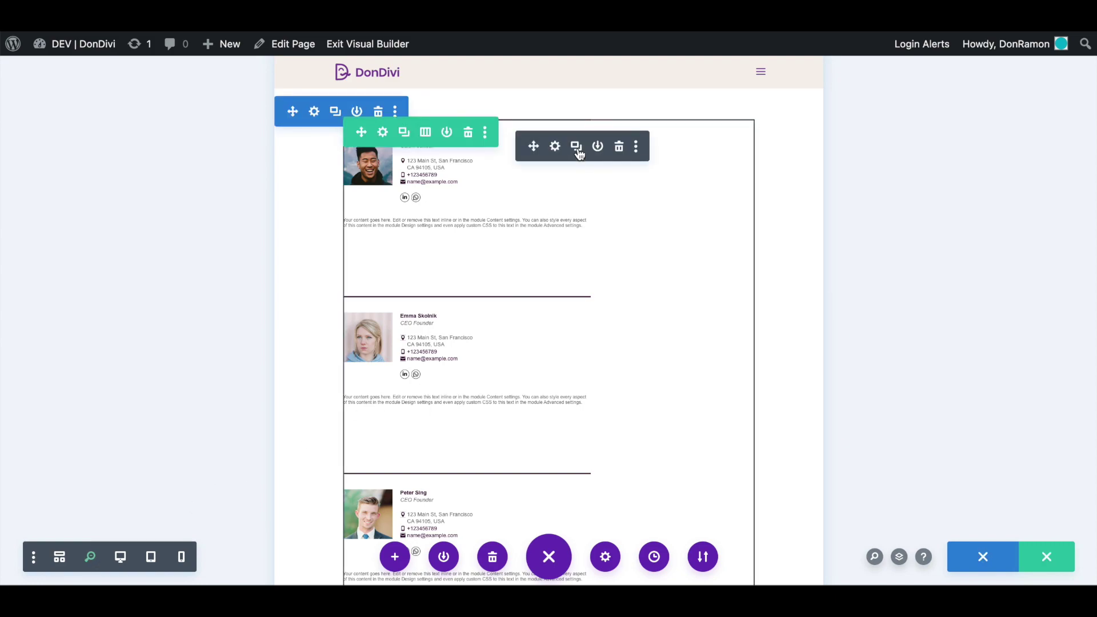
scroll(656, 217, down, 15)
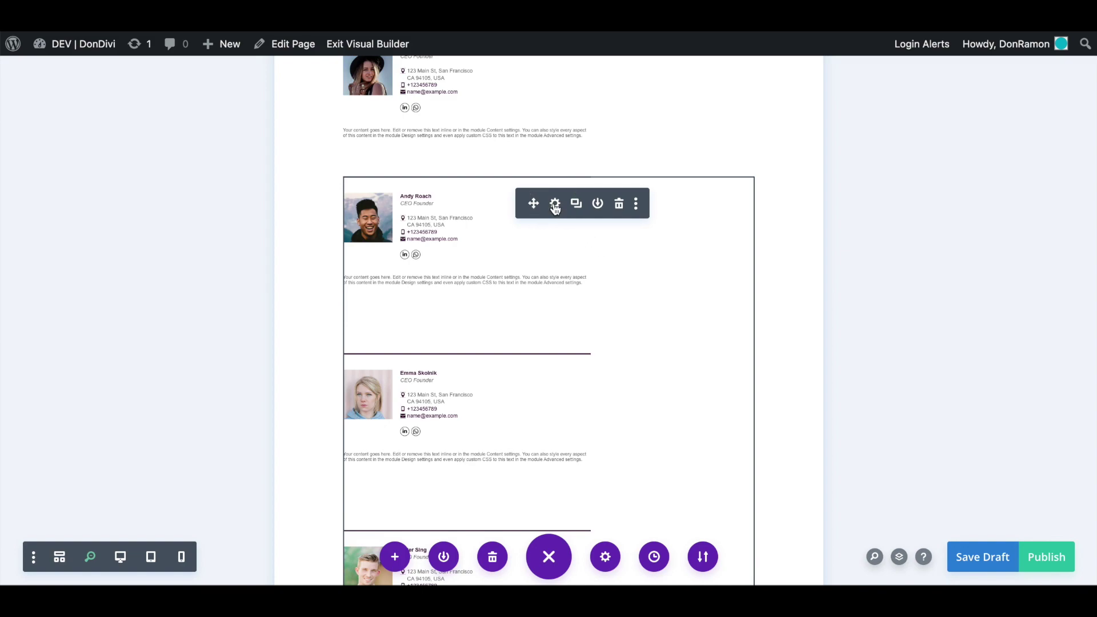
click(555, 205)
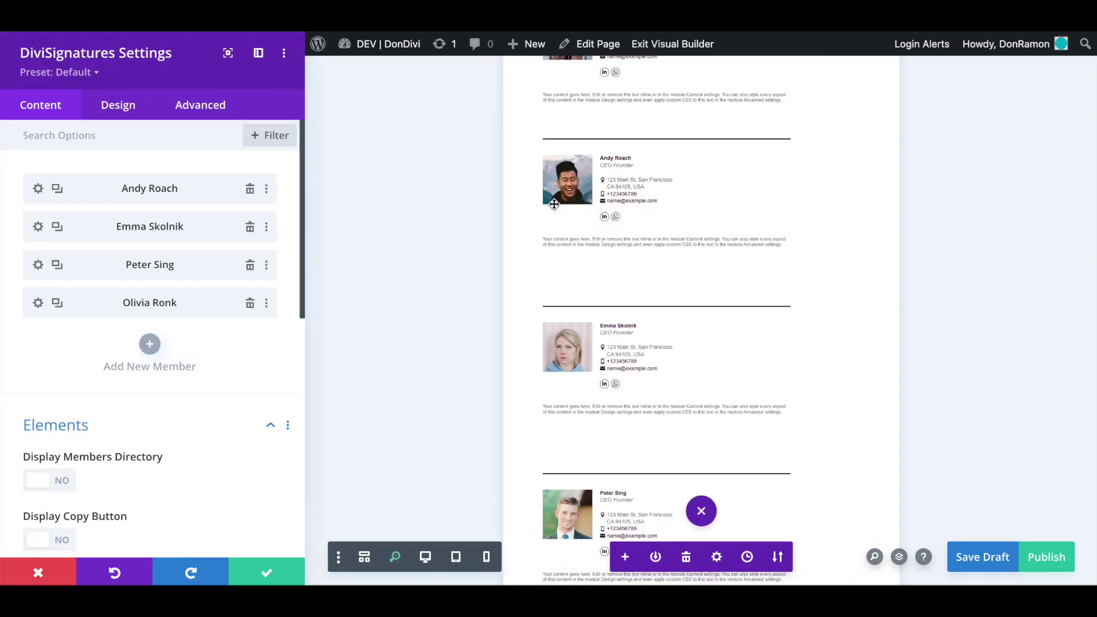
click(250, 227)
click(251, 227)
click(250, 227)
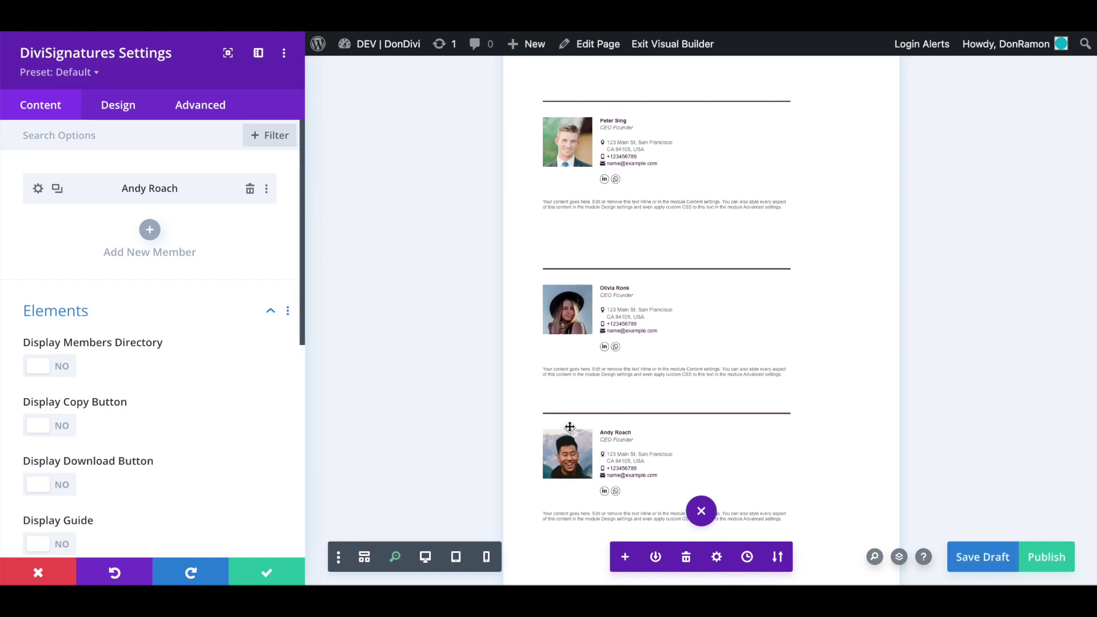
Give the remaining member a new name, a woman's photo and the Mexico City address.
click(37, 188)
drag(96, 228, 4, 234)
text(Sofia Ramos)
scroll(4, 233, down, 3)
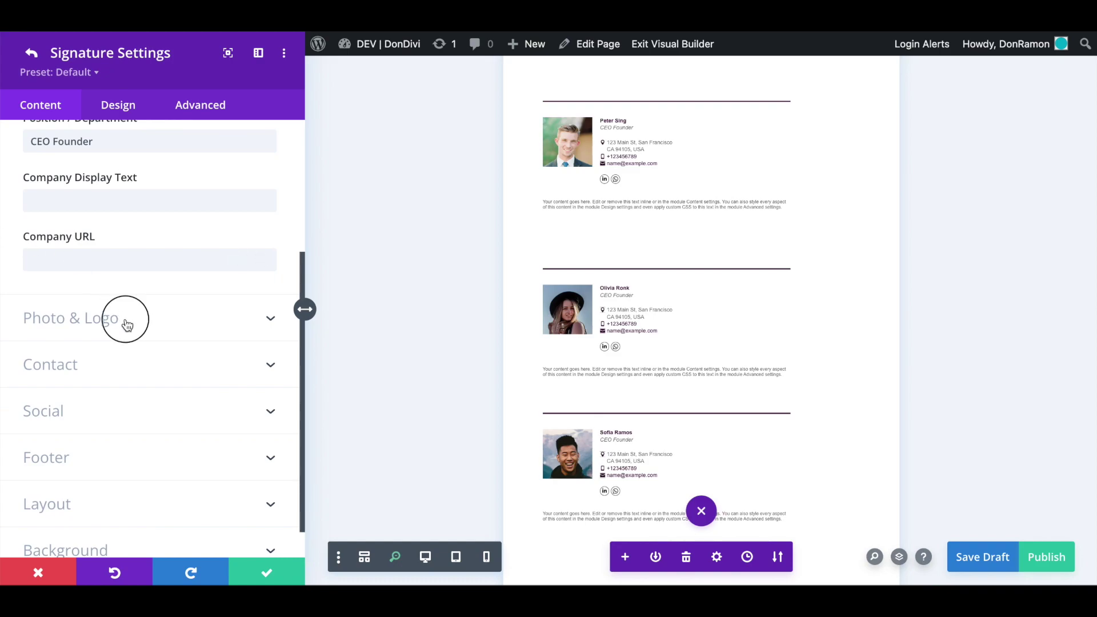
click(126, 324)
scroll(284, 400, down, 5)
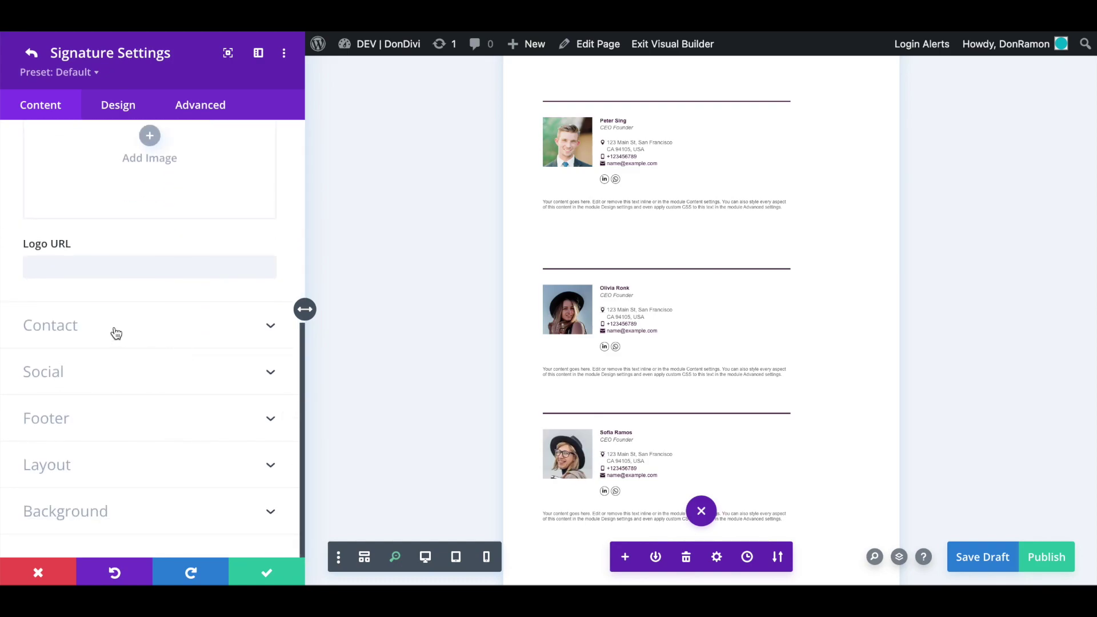
click(116, 333)
drag(98, 332, 9, 318)
text(850 Reforma Ave, Mexico City CDMX 06500, Mexico)
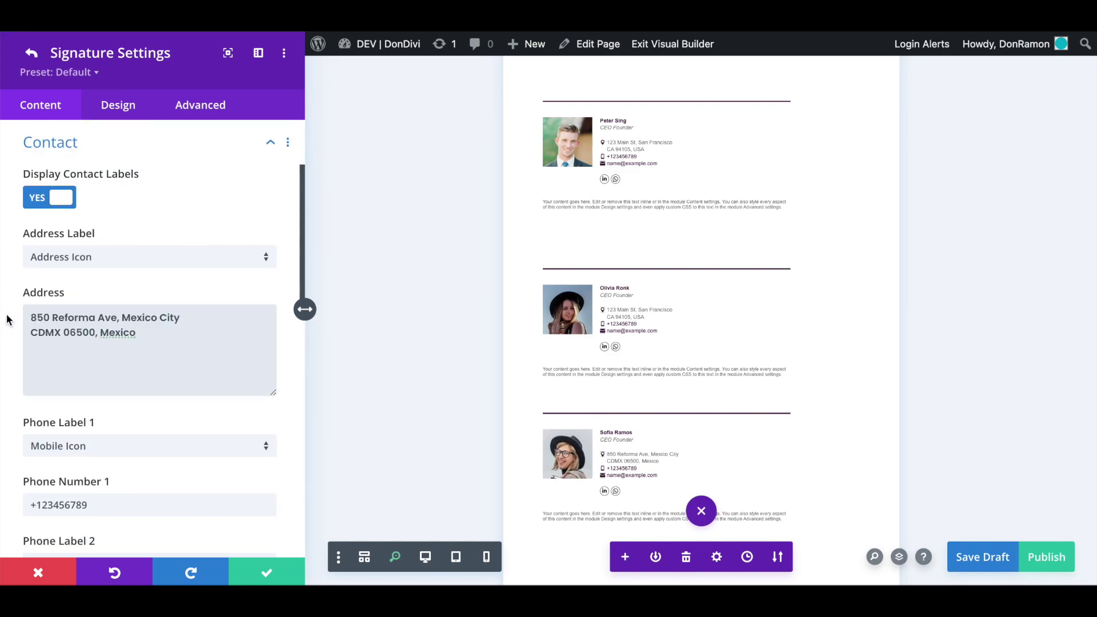
click(29, 53)
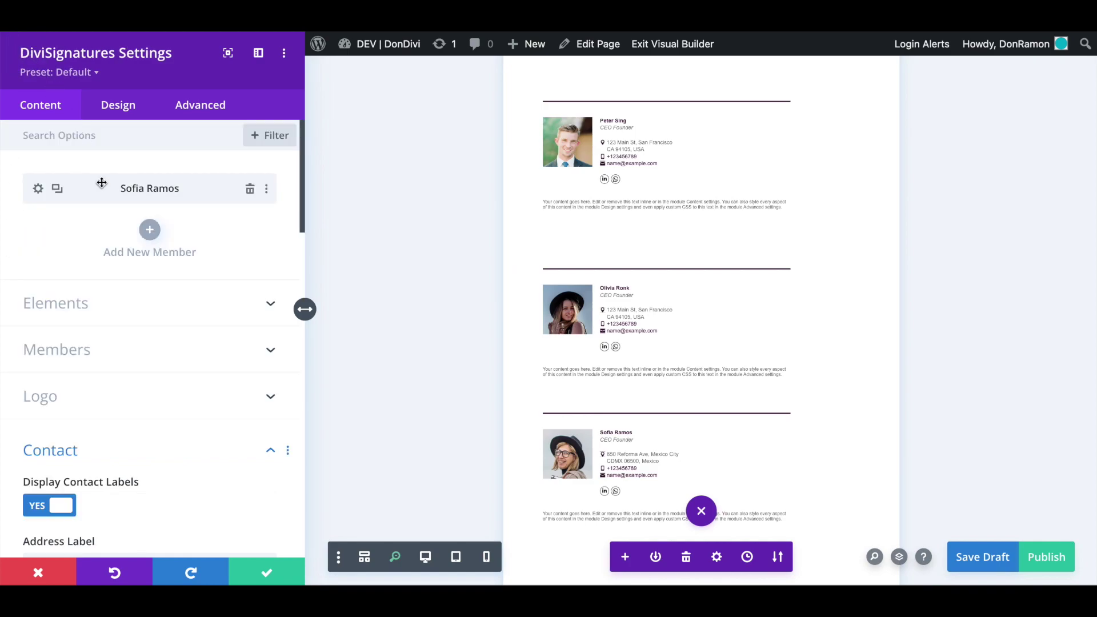
Duplicate the member and give the copy the second member's name and photo.
click(58, 189)
click(117, 229)
drag(120, 228, 7, 226)
text(Jason Perez)
scroll(11, 232, down, 3)
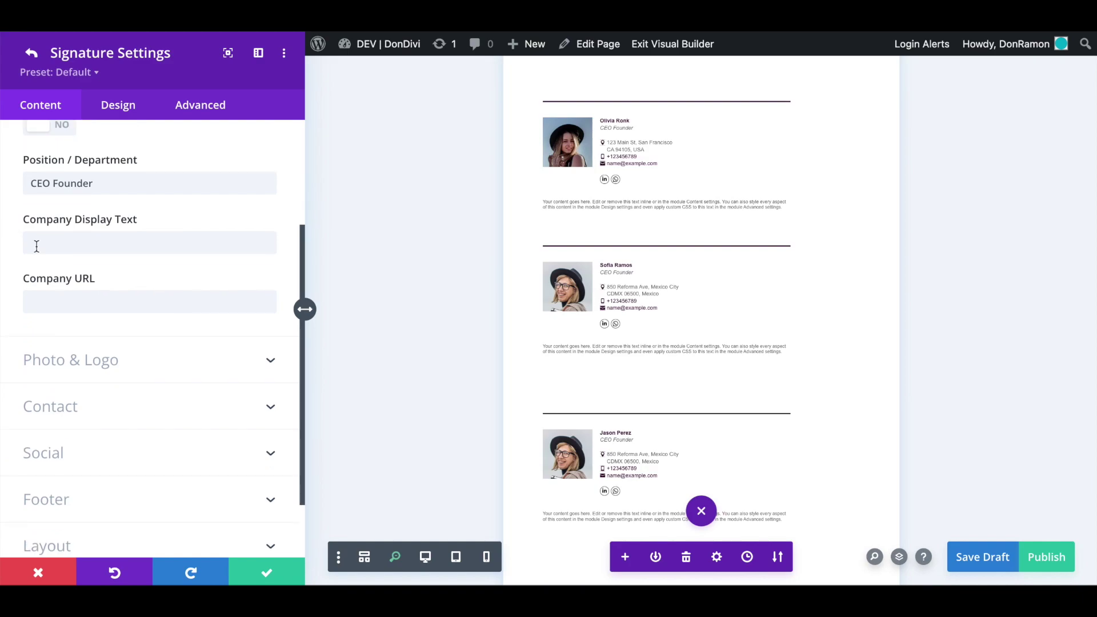
click(134, 359)
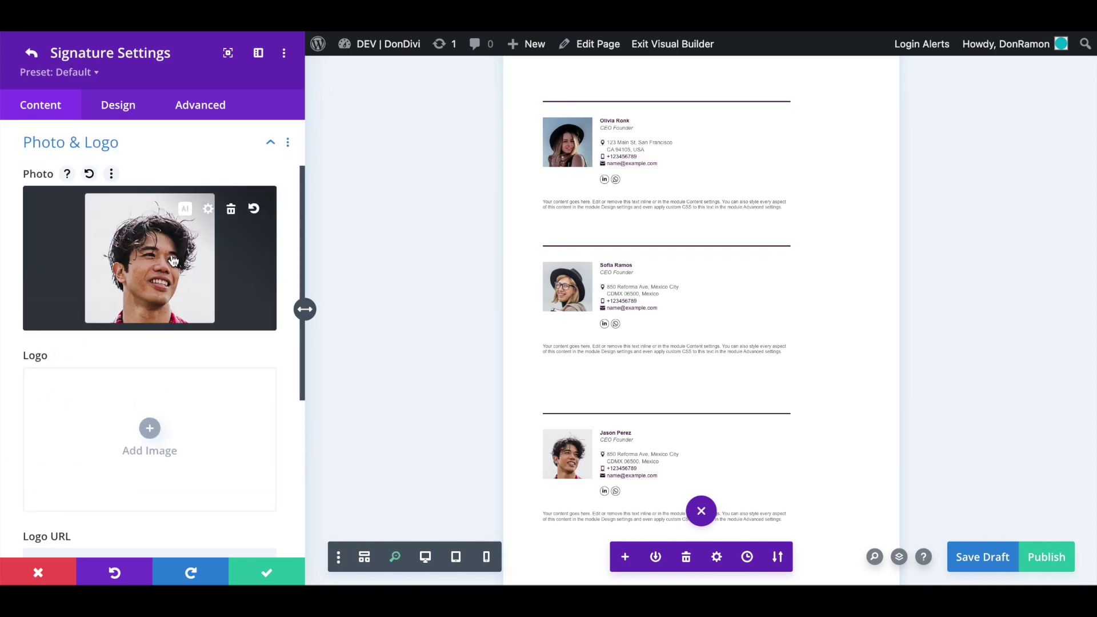
click(31, 52)
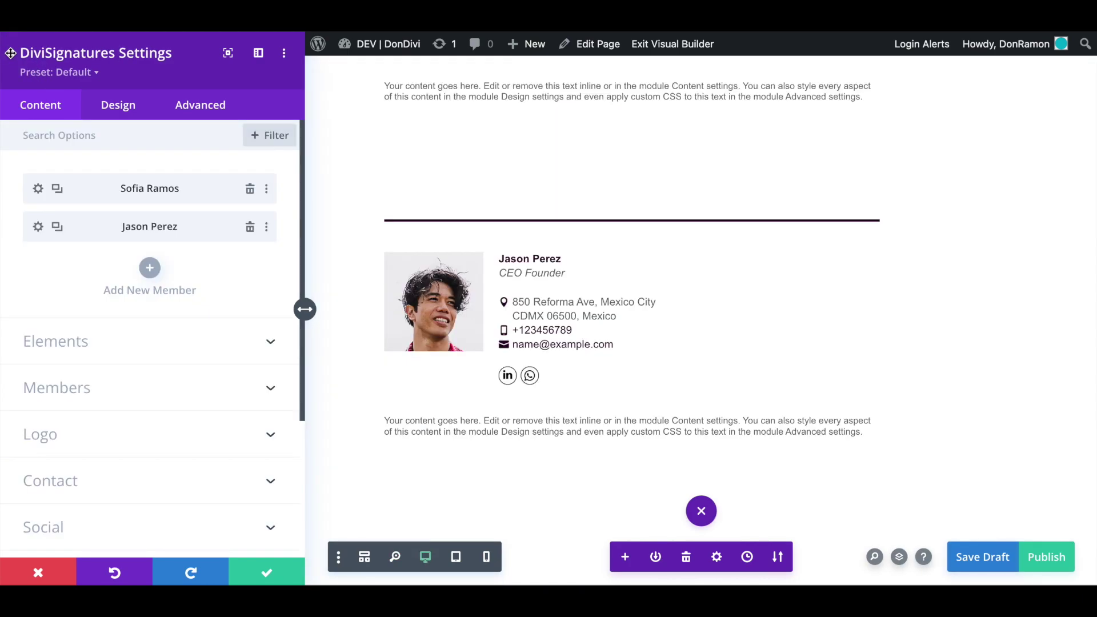
Turn off Use Max Width for the Mexico signatures module.
click(127, 108)
scroll(126, 258, down, 5)
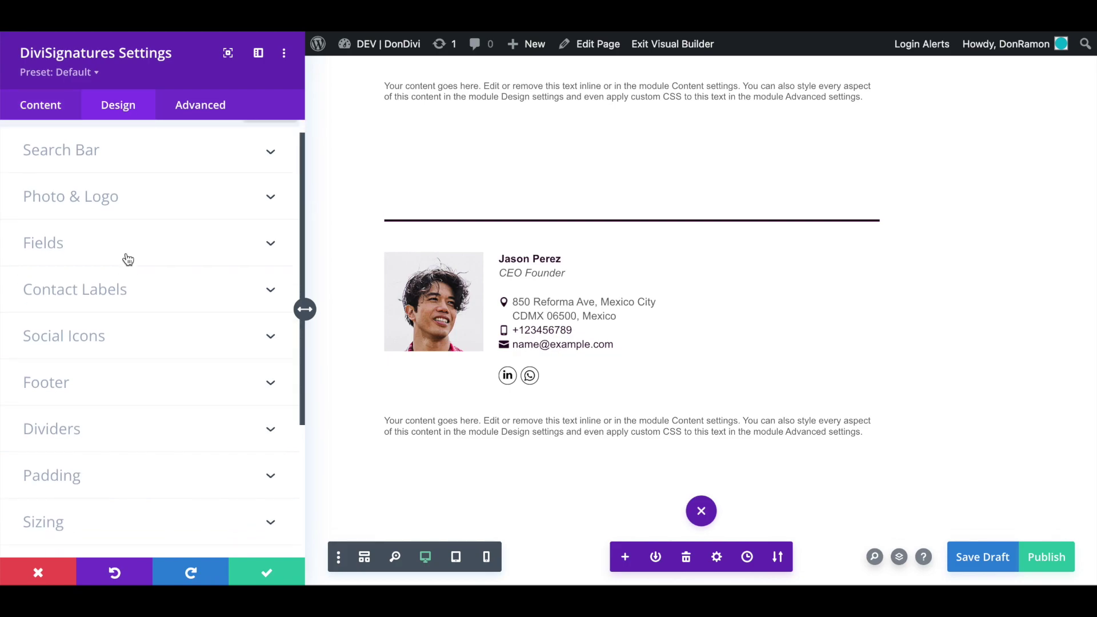
click(135, 401)
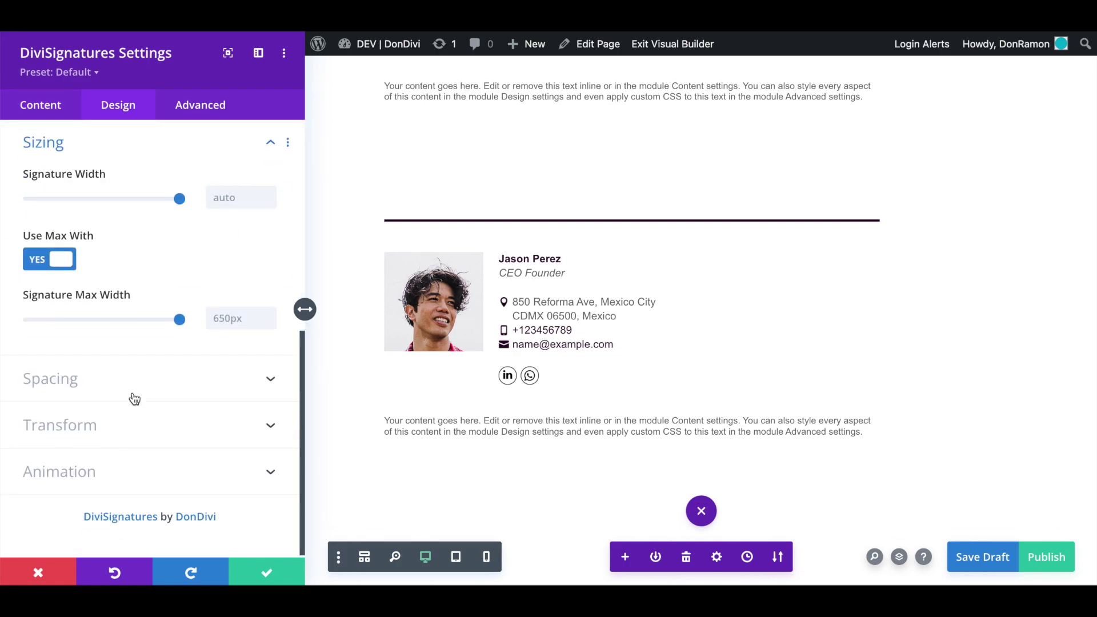
click(63, 263)
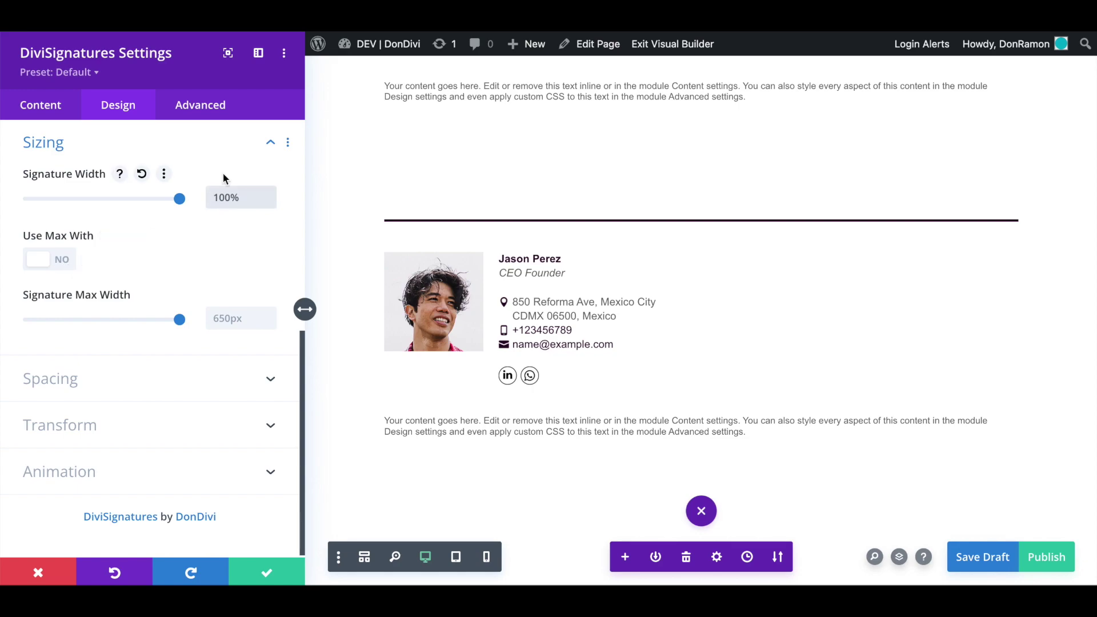
Add Main Element custom CSS: column-count 2 on desktop and 1 on phone.
click(201, 105)
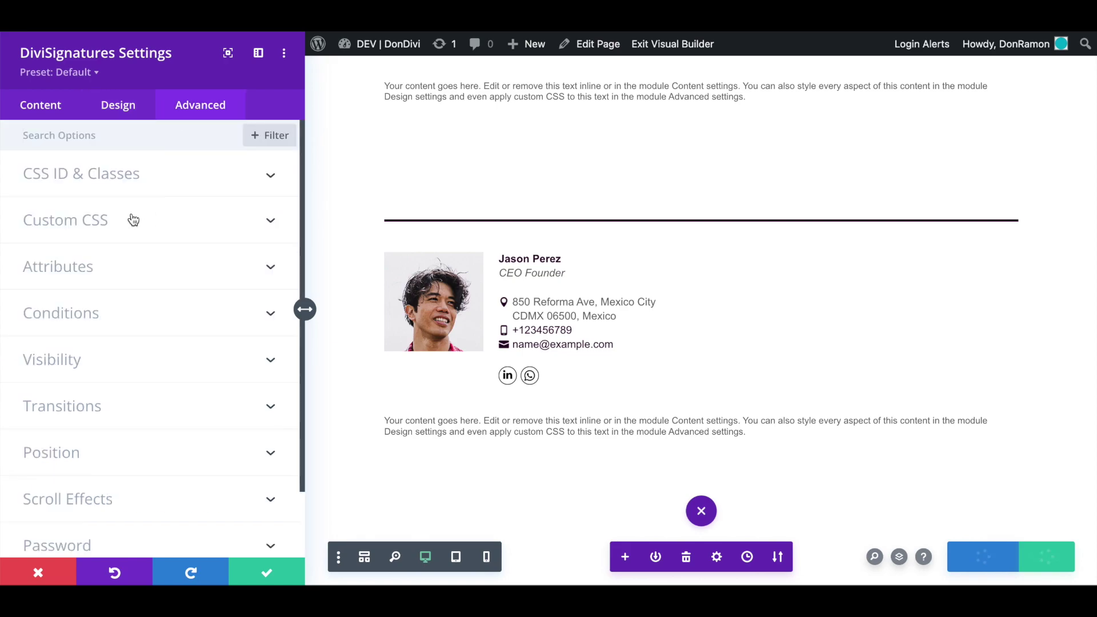
click(132, 216)
scroll(132, 215, down, 3)
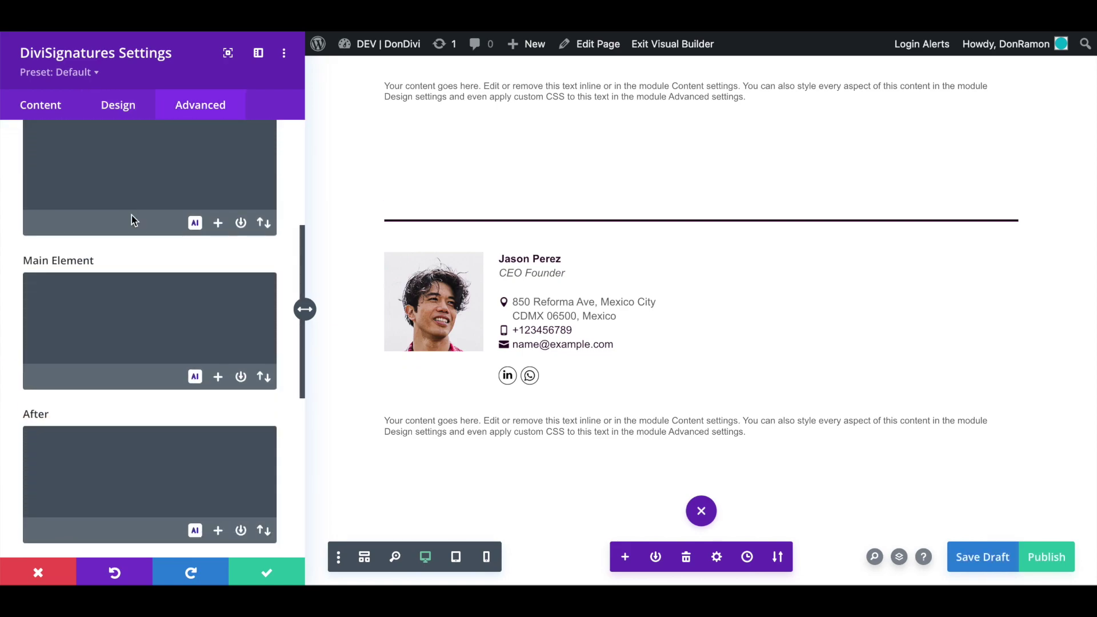
click(129, 262)
click(44, 331)
text(column-count: 2;)
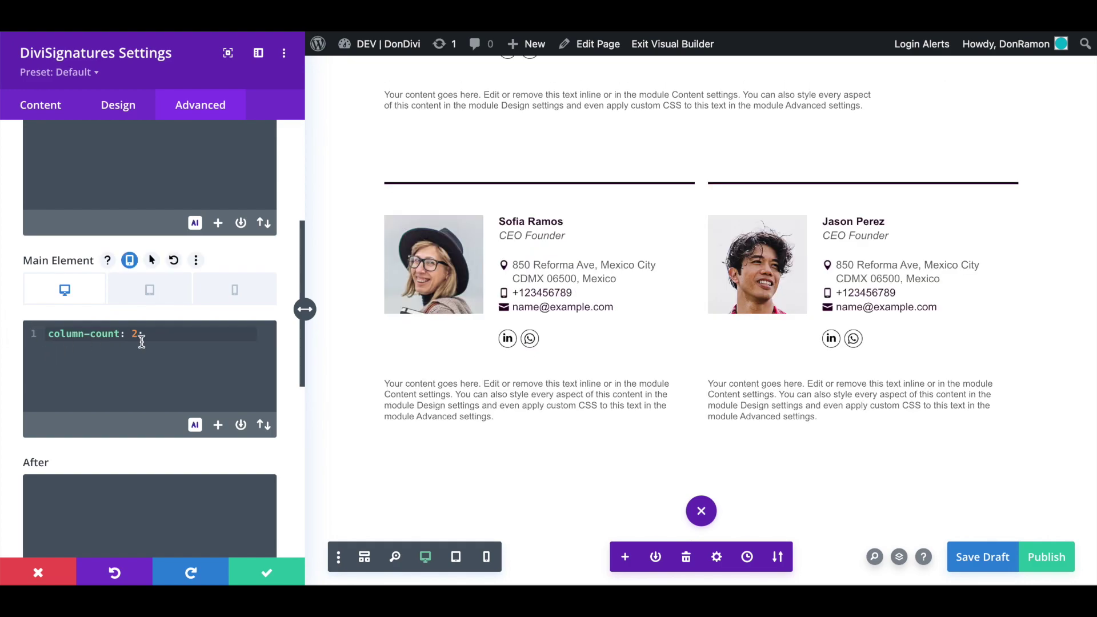
click(234, 290)
text(column-count: 1;)
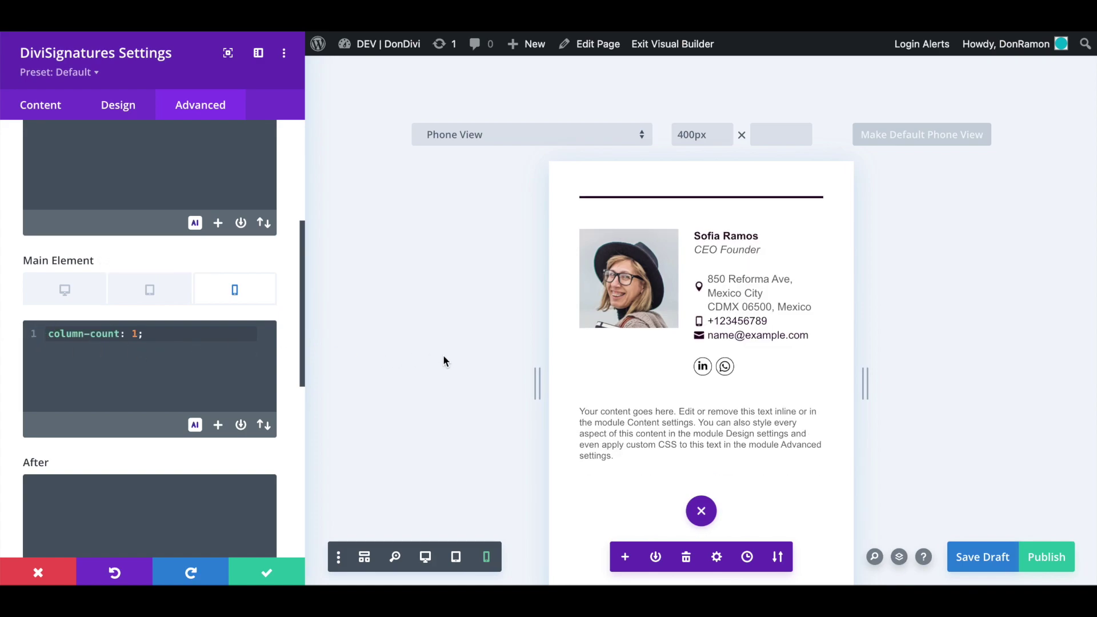
scroll(443, 354, down, 7)
scroll(444, 354, up, 7)
click(61, 290)
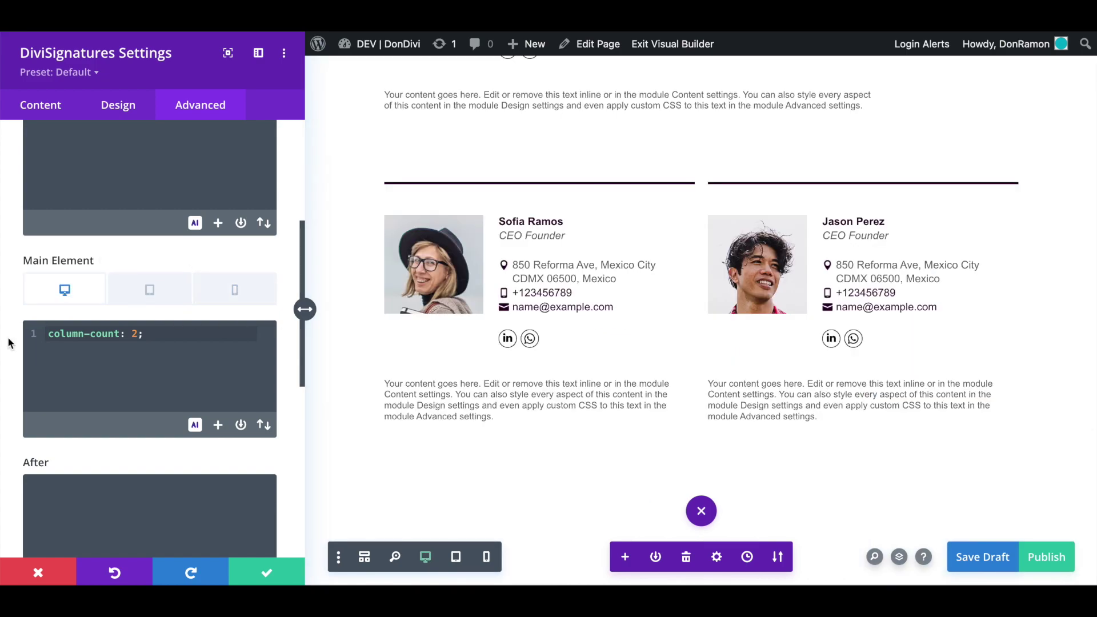
Copy the Main Element CSS, save the module, and open the USA signatures module's settings.
click(196, 263)
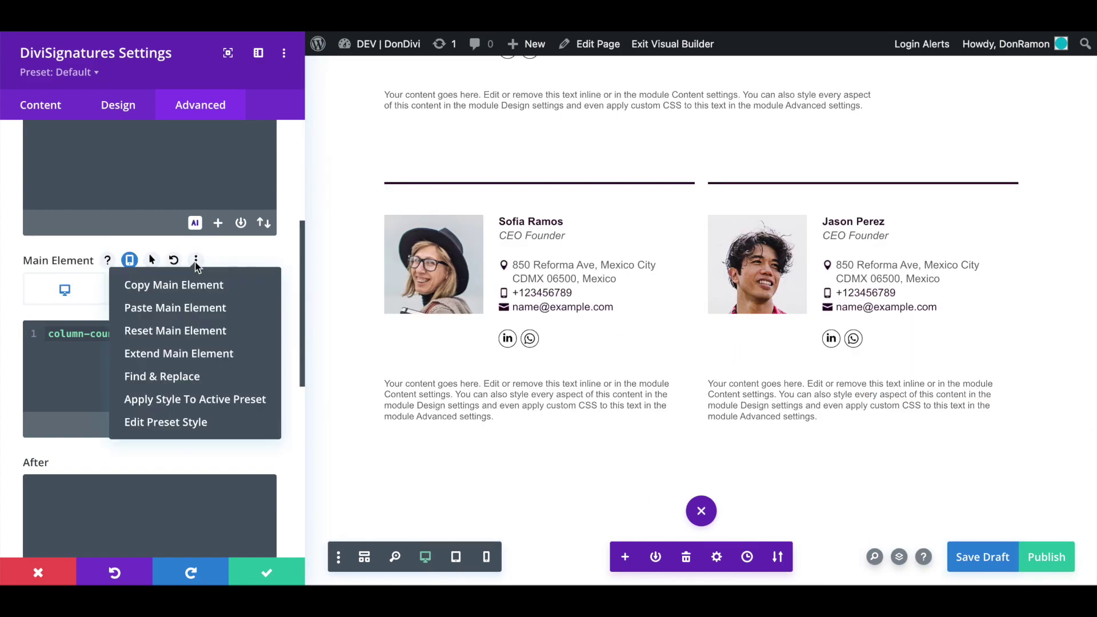
click(236, 292)
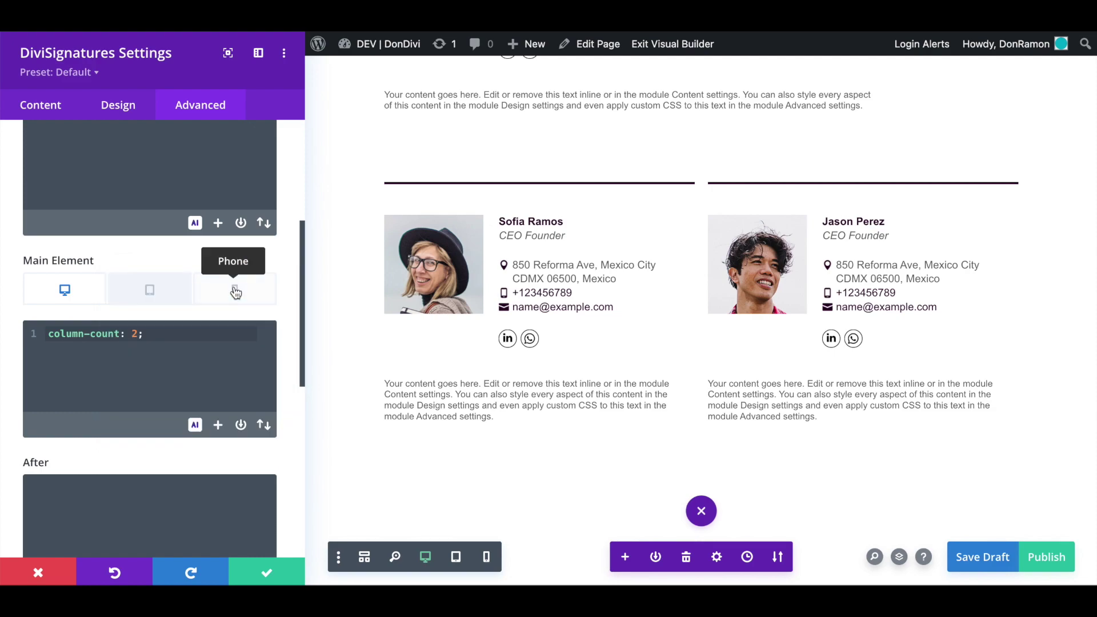
click(266, 579)
scroll(86, 454, up, 5)
scroll(86, 453, up, 15)
click(521, 221)
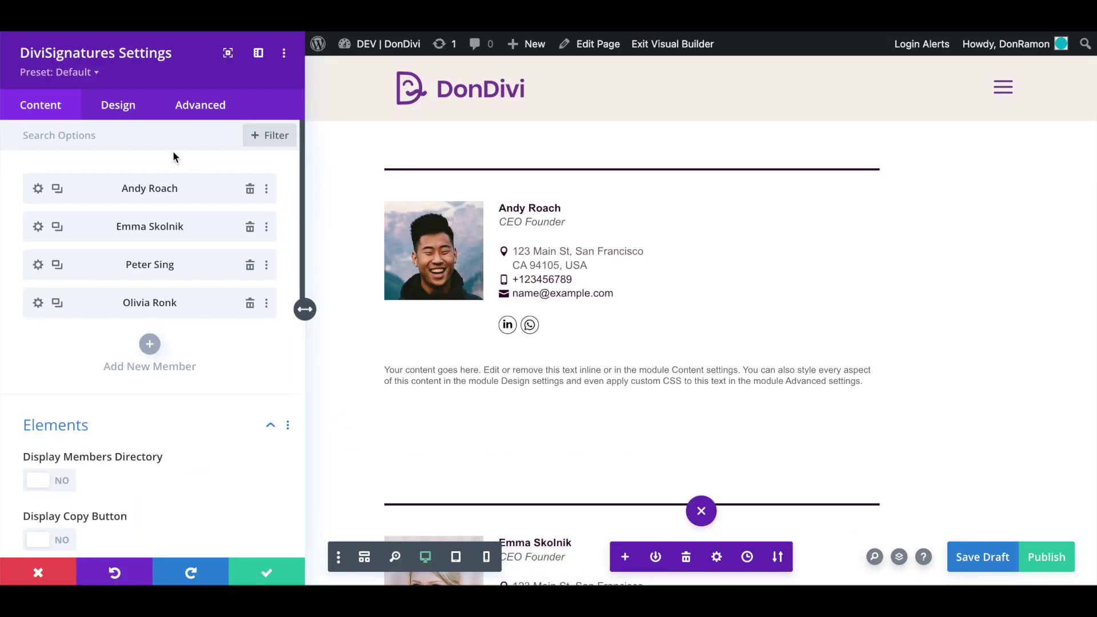
Turn off Use Max Width and set the USA signatures' width to 100%.
click(119, 105)
scroll(150, 294, down, 5)
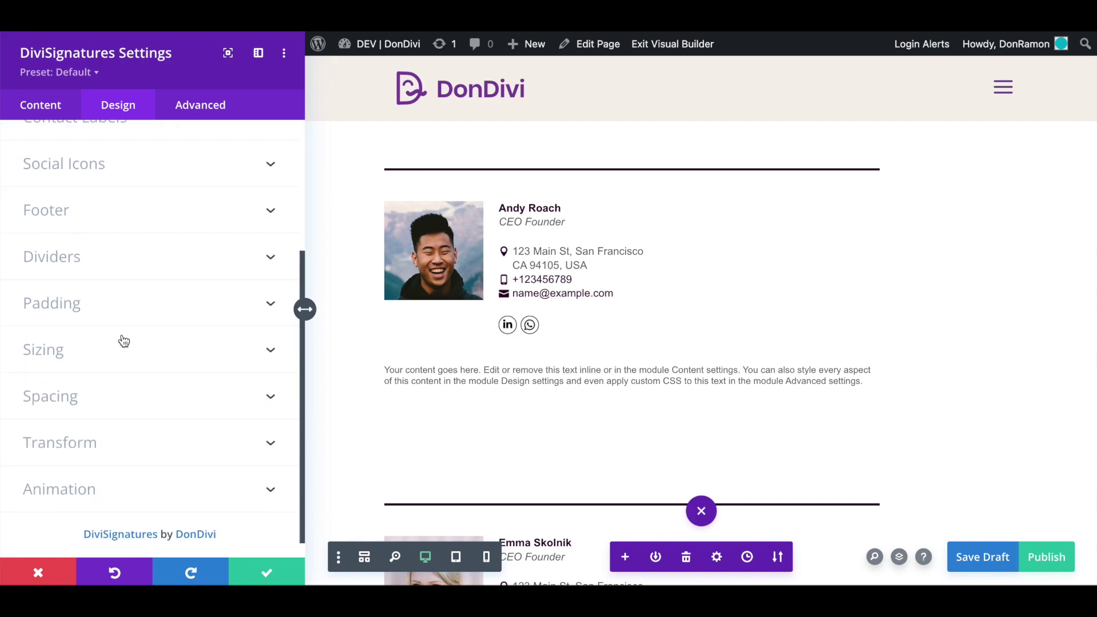
click(117, 346)
click(63, 265)
click(235, 200)
text(100)
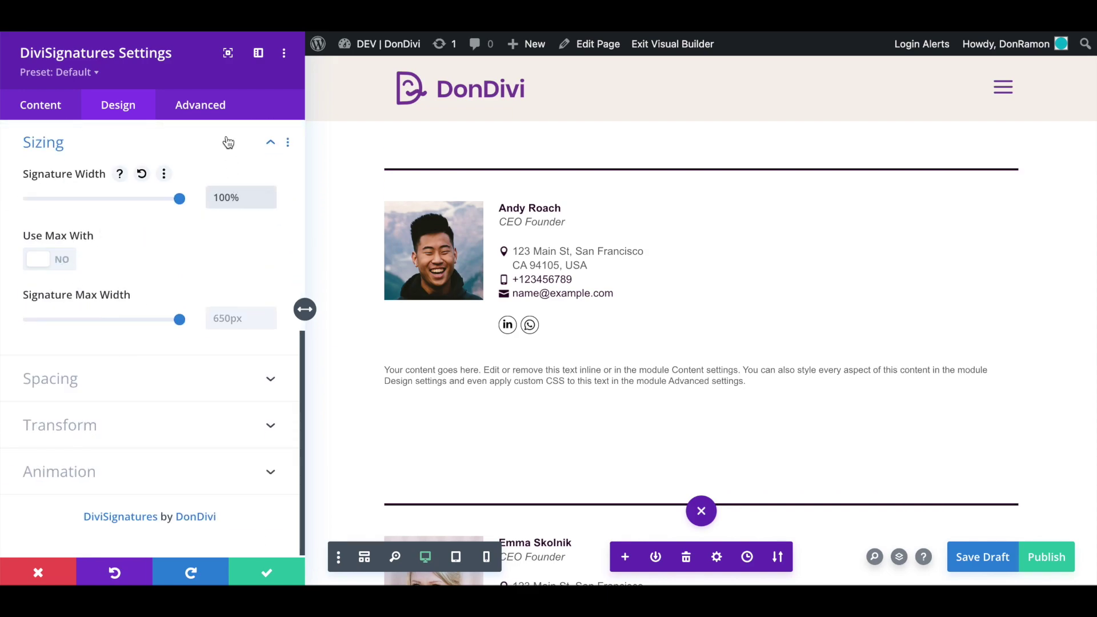
Paste the copied column-count 2 rule into the responsive Main Element CSS and zoom out the preview.
click(212, 109)
click(141, 226)
click(194, 187)
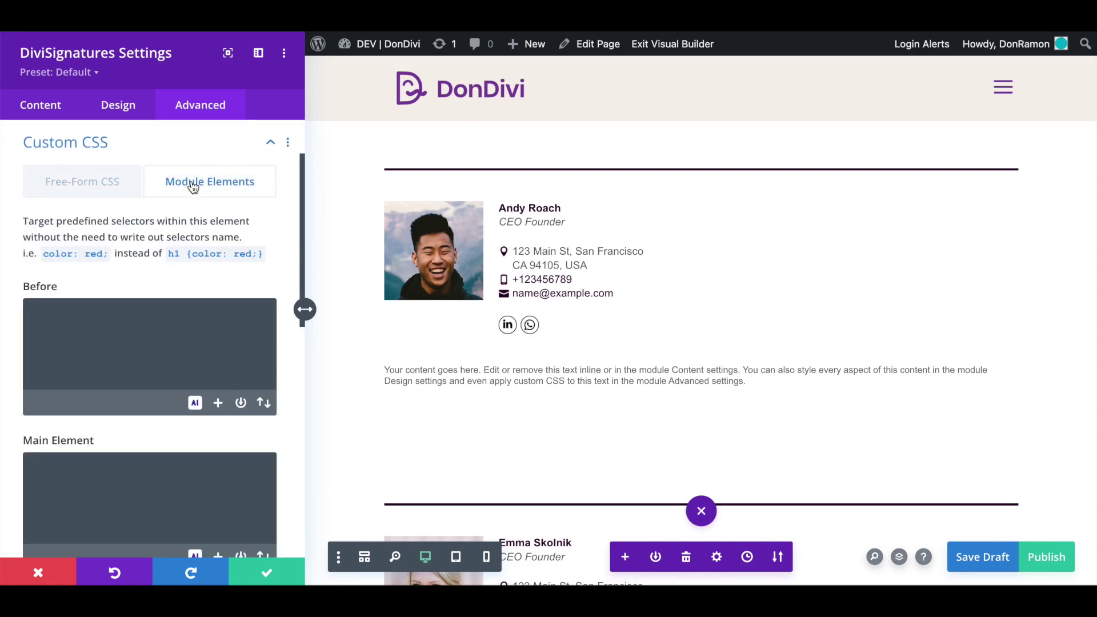
scroll(143, 358, down, 2)
click(129, 316)
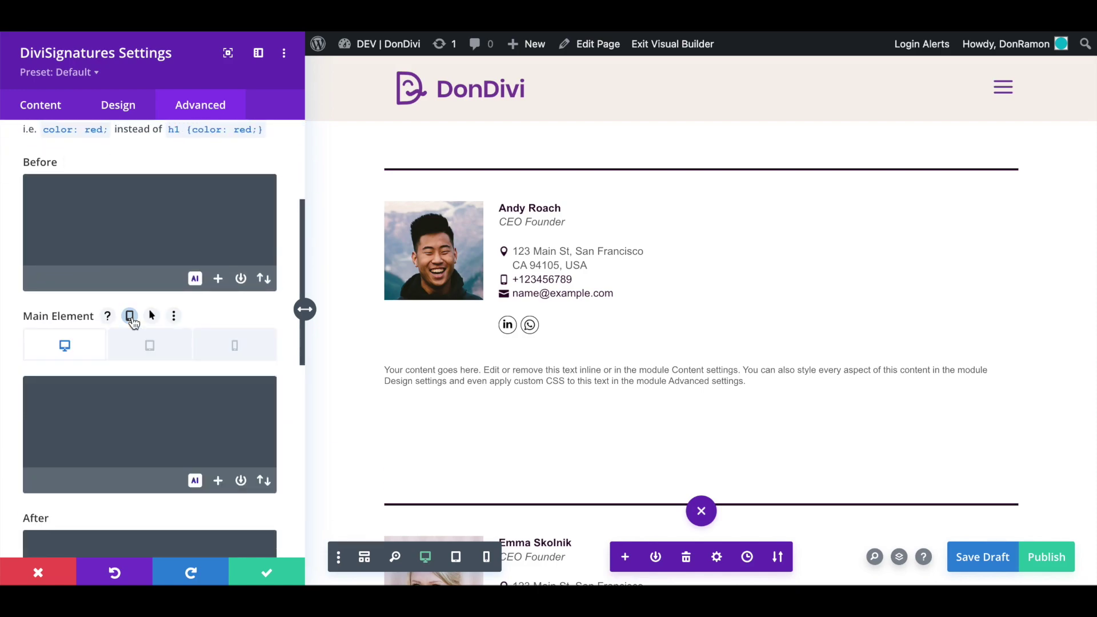
click(176, 316)
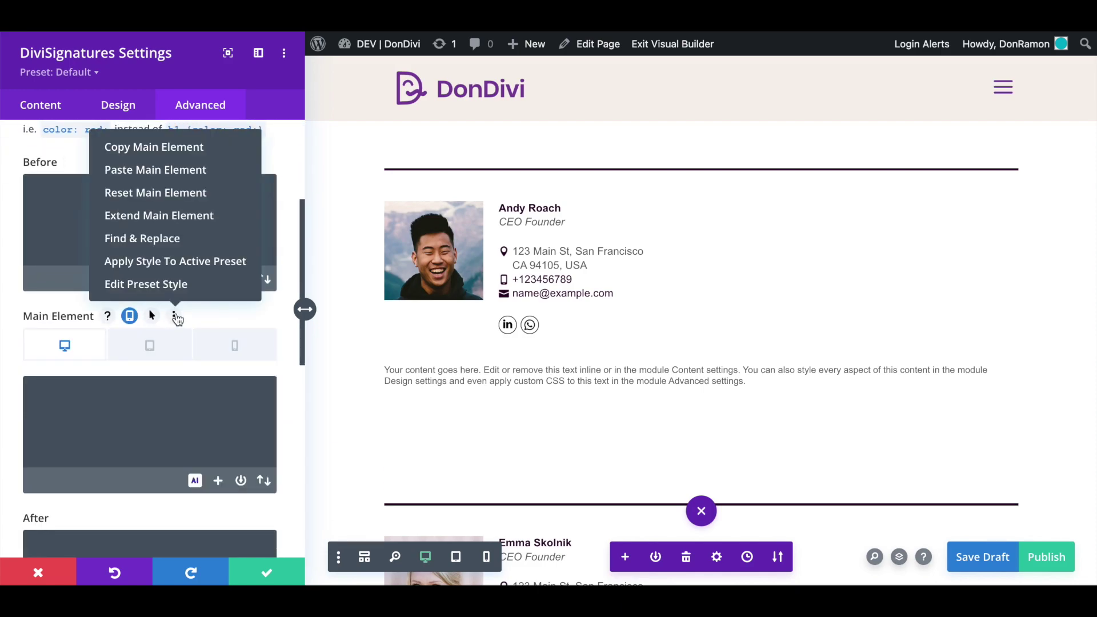
click(223, 170)
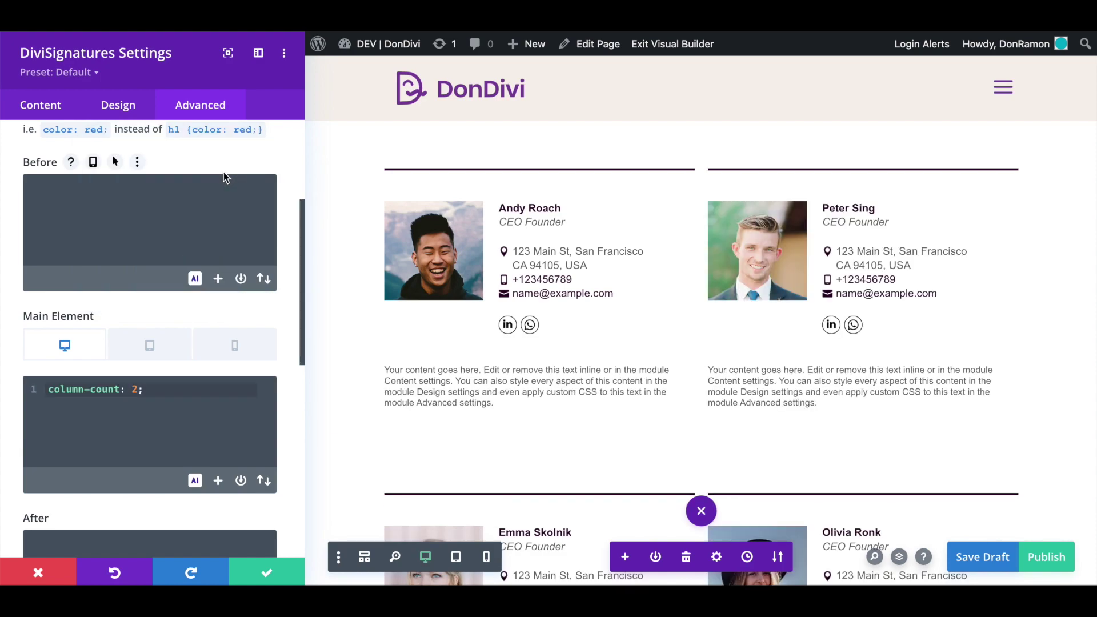
scroll(339, 225, down, 10)
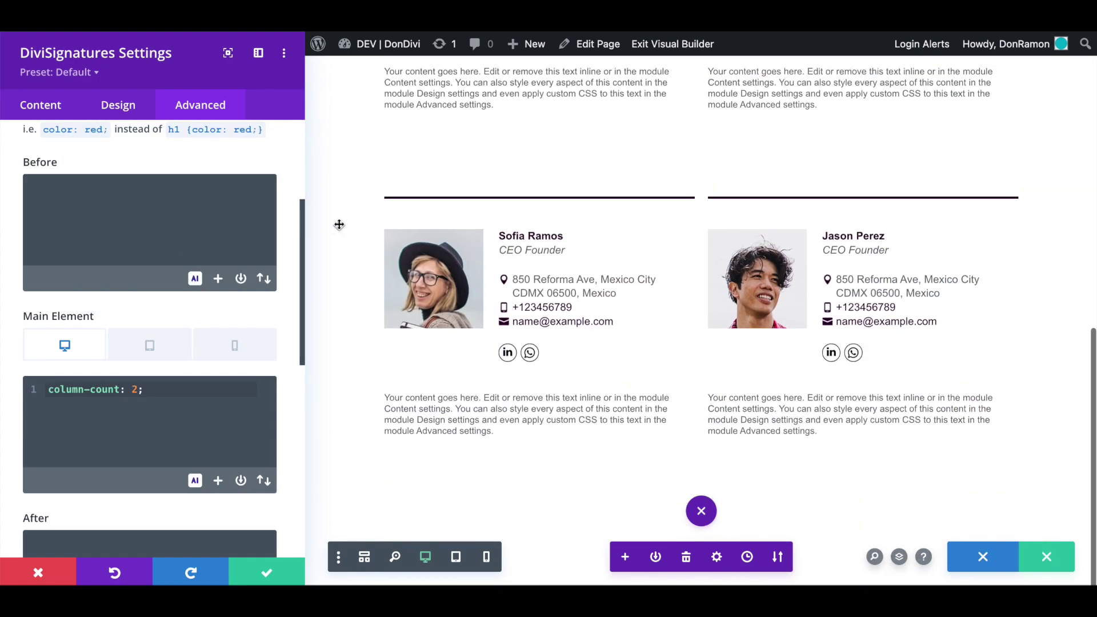
scroll(340, 229, up, 10)
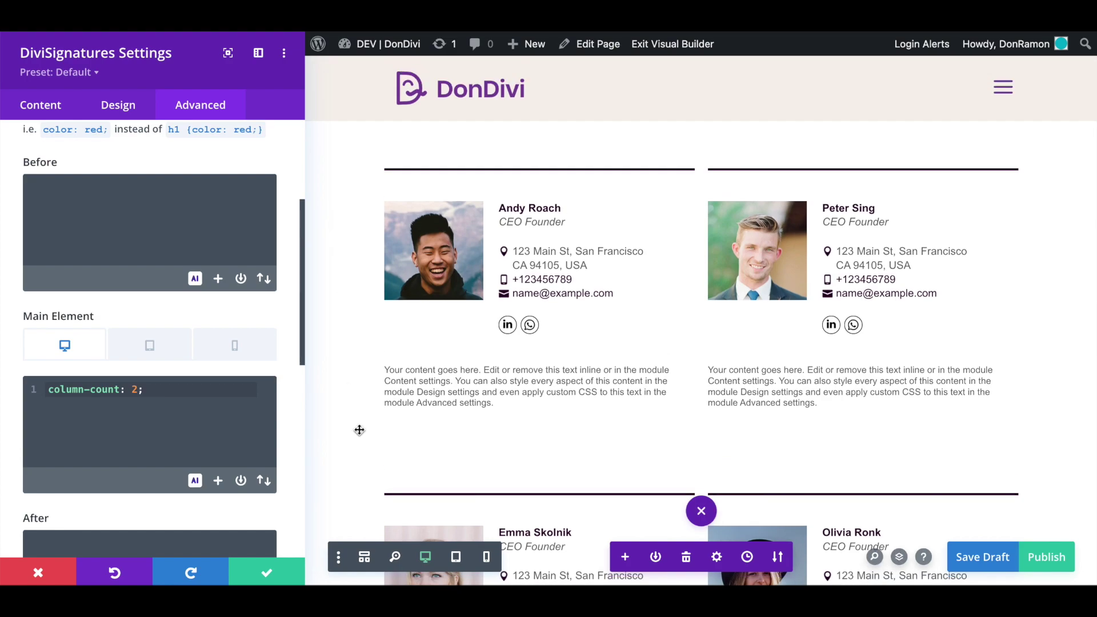
click(395, 557)
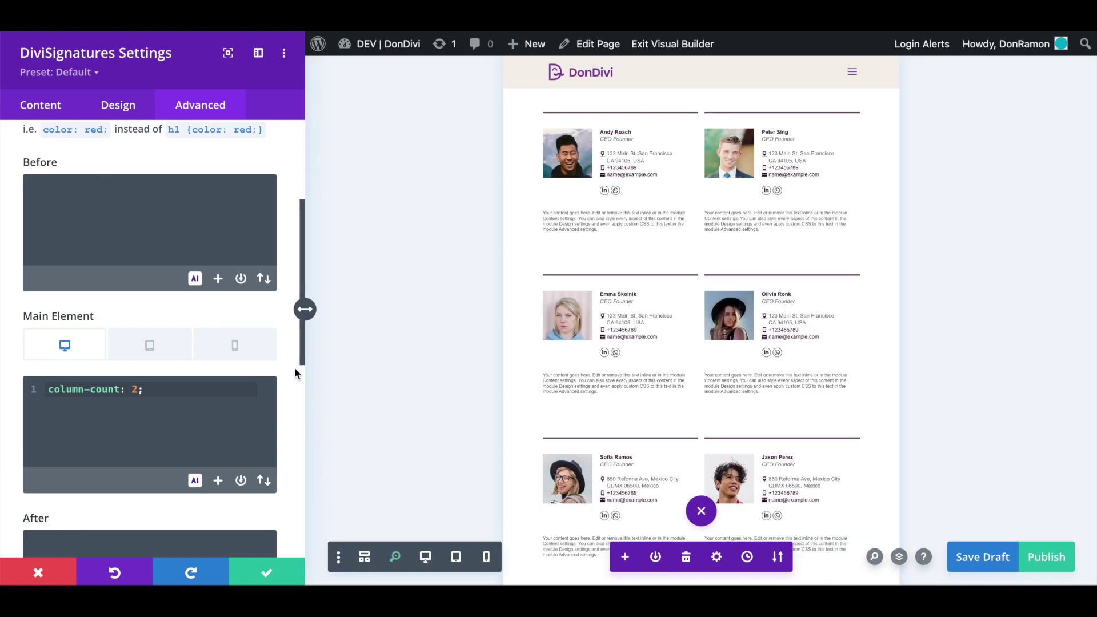
Label the USA signatures module 'USA', give it CSS class usa, and save.
click(49, 111)
scroll(105, 421, down, 5)
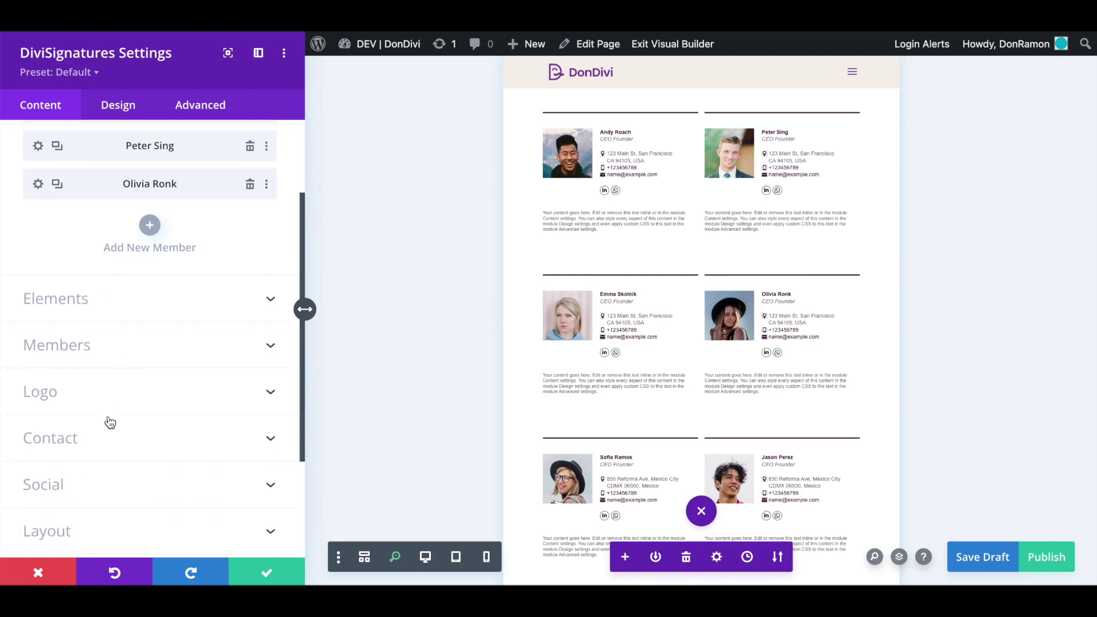
click(113, 478)
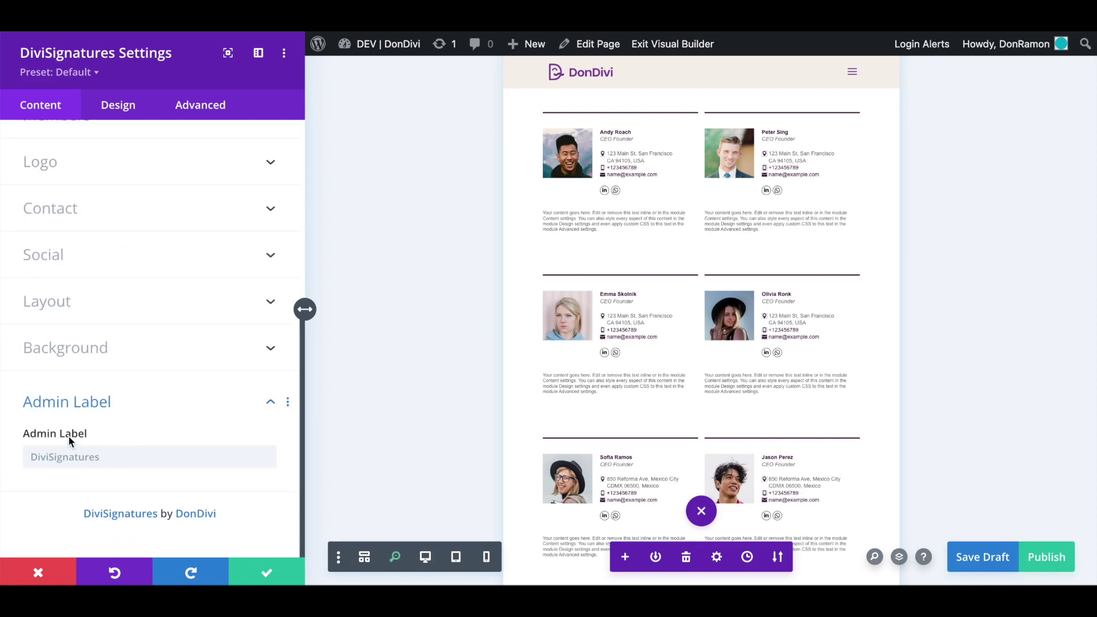
click(31, 458)
text(USA)
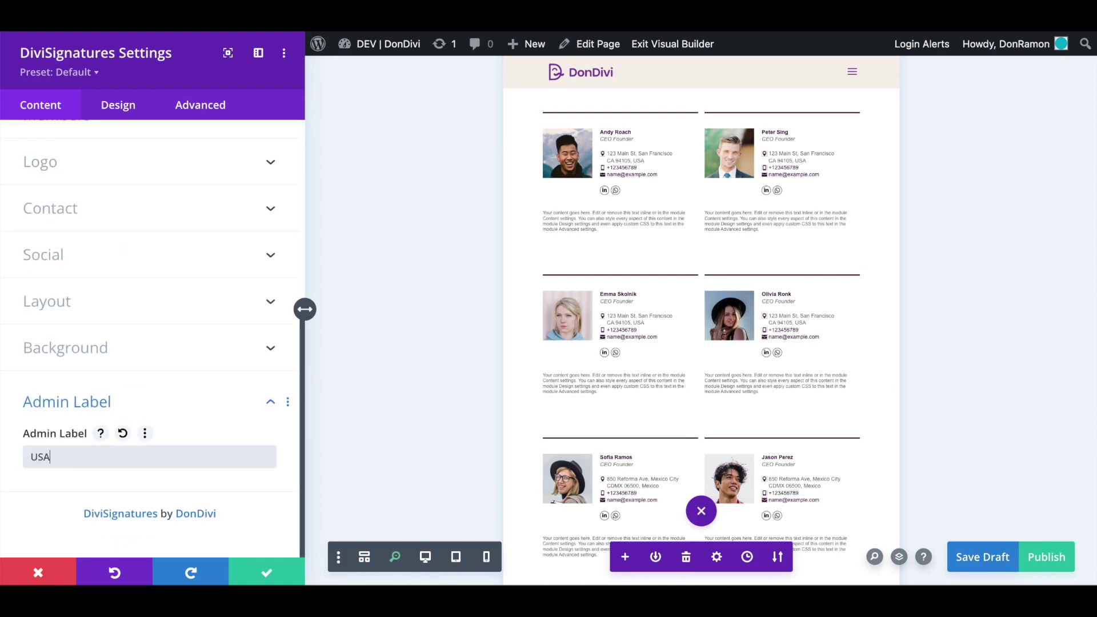
click(209, 115)
click(135, 172)
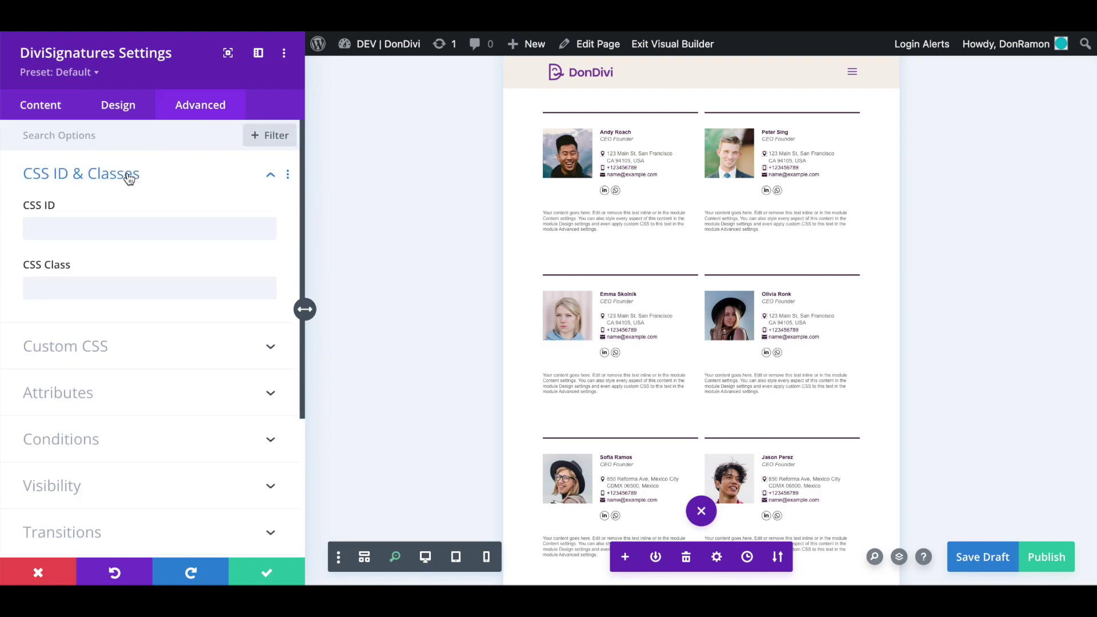
click(41, 287)
text(usa)
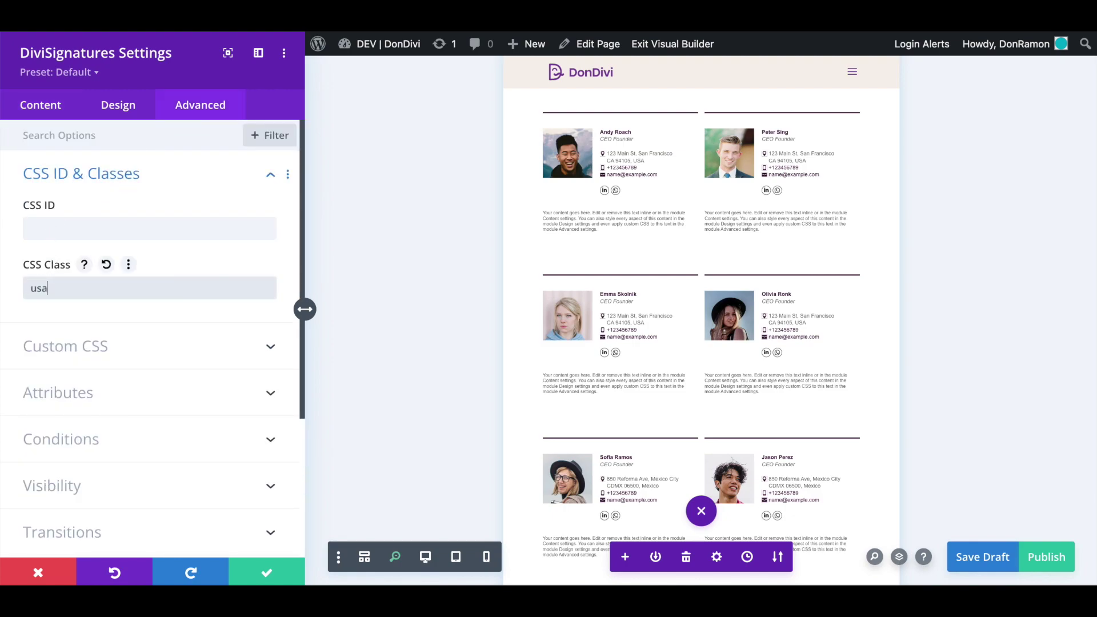
click(266, 573)
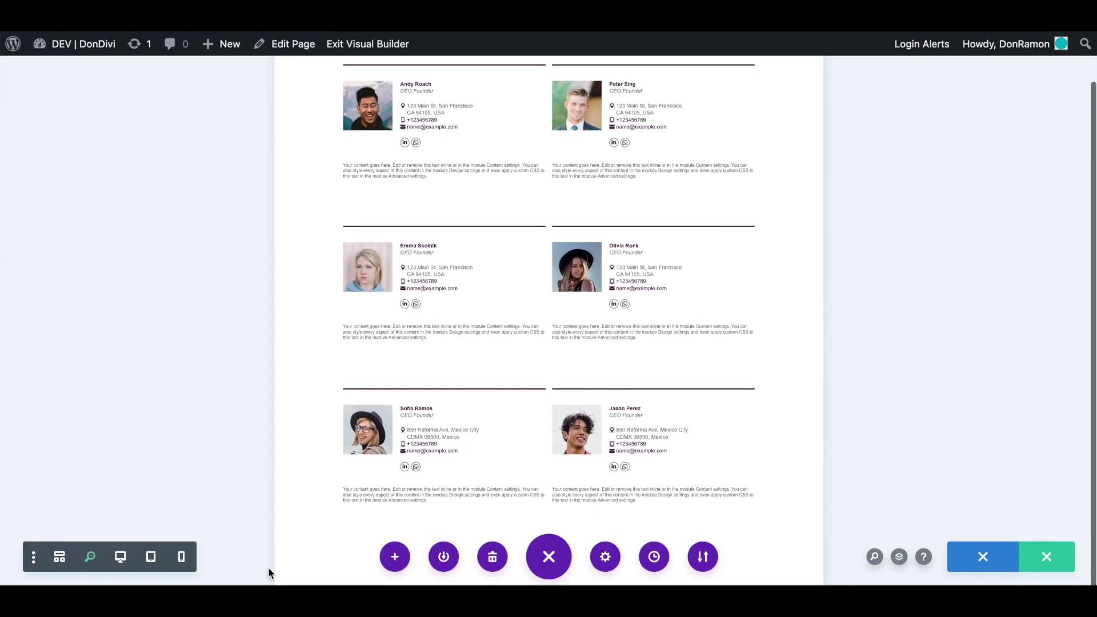
Label the Mexico City signatures module MEXICO and give it CSS class mexico.
click(555, 418)
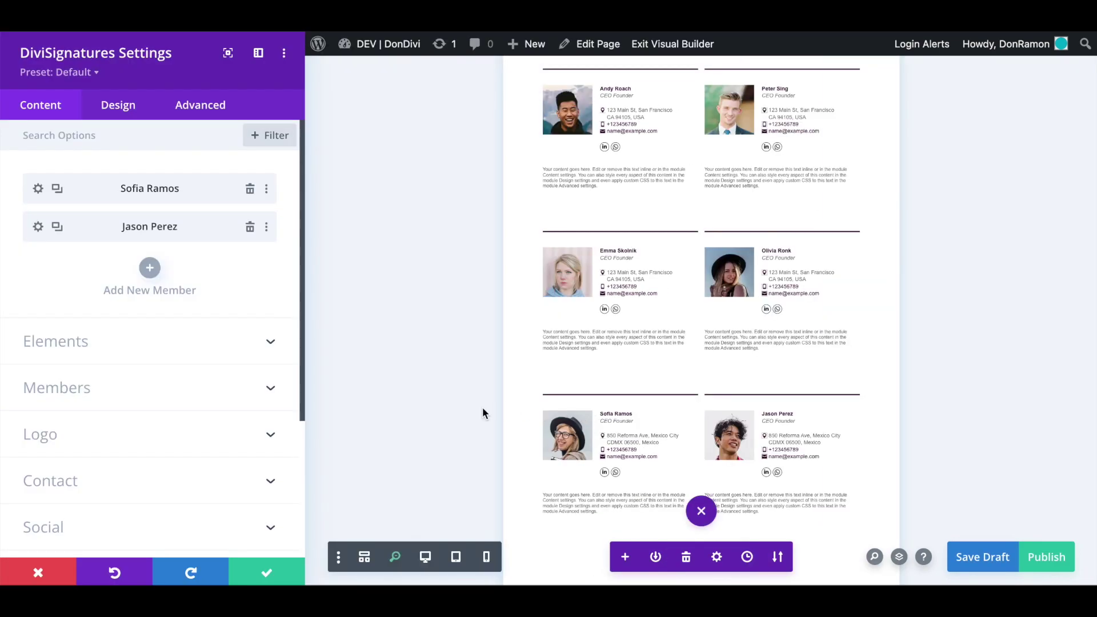
scroll(242, 448, down, 5)
click(123, 473)
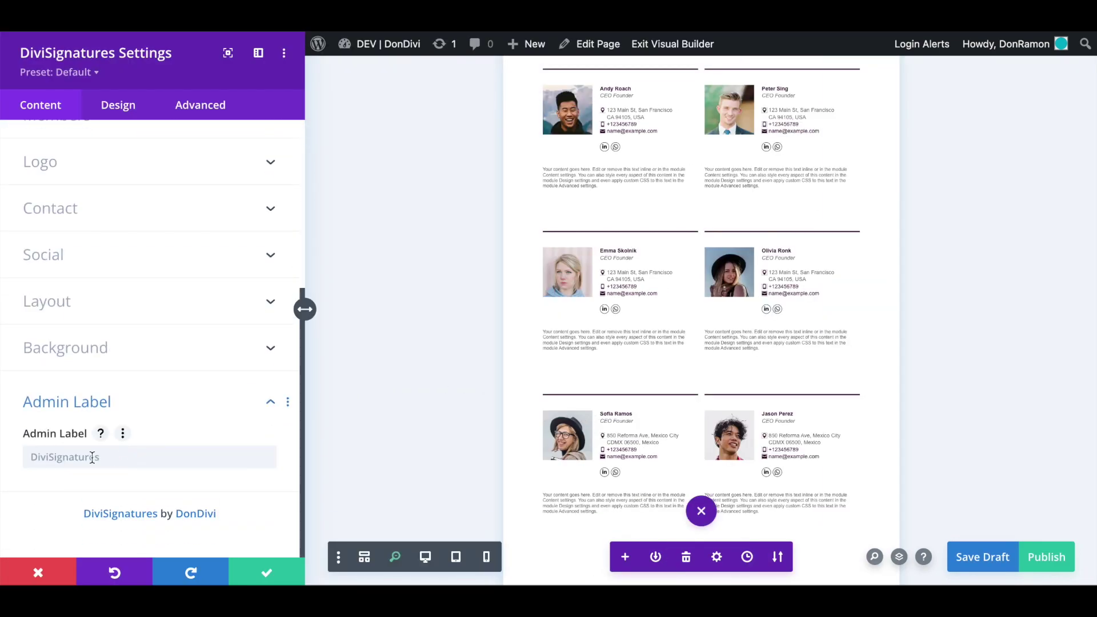
click(122, 460)
text(MEXICO)
click(197, 106)
click(127, 179)
click(42, 284)
text(mexico)
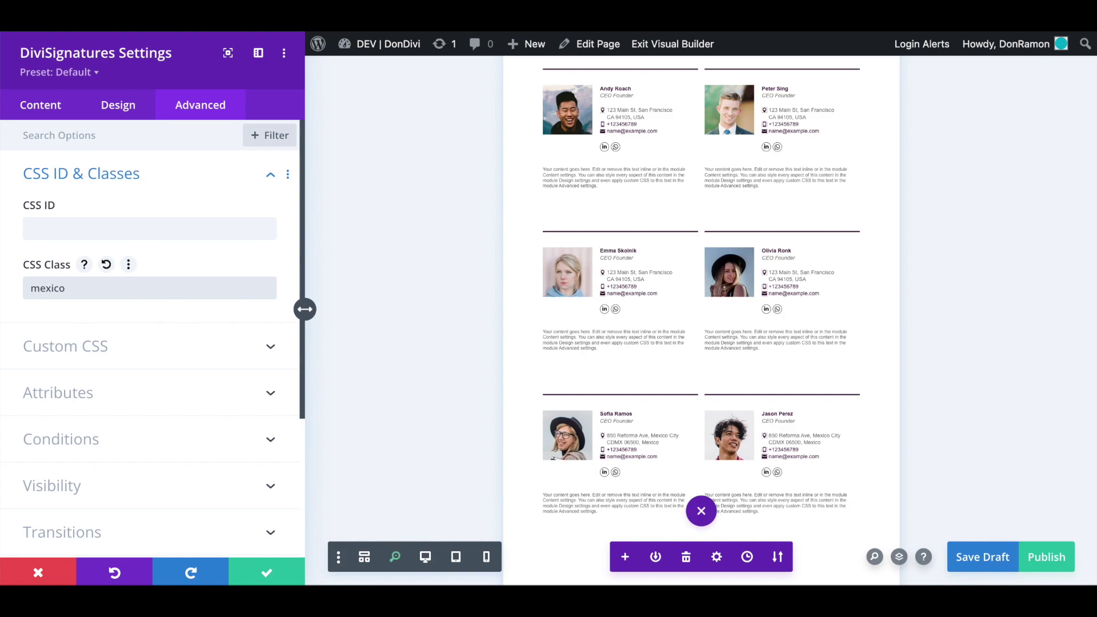
Save the Mexico module, then add a DiviMenus Flex module below it with Menu Button Hide set to YES.
click(270, 574)
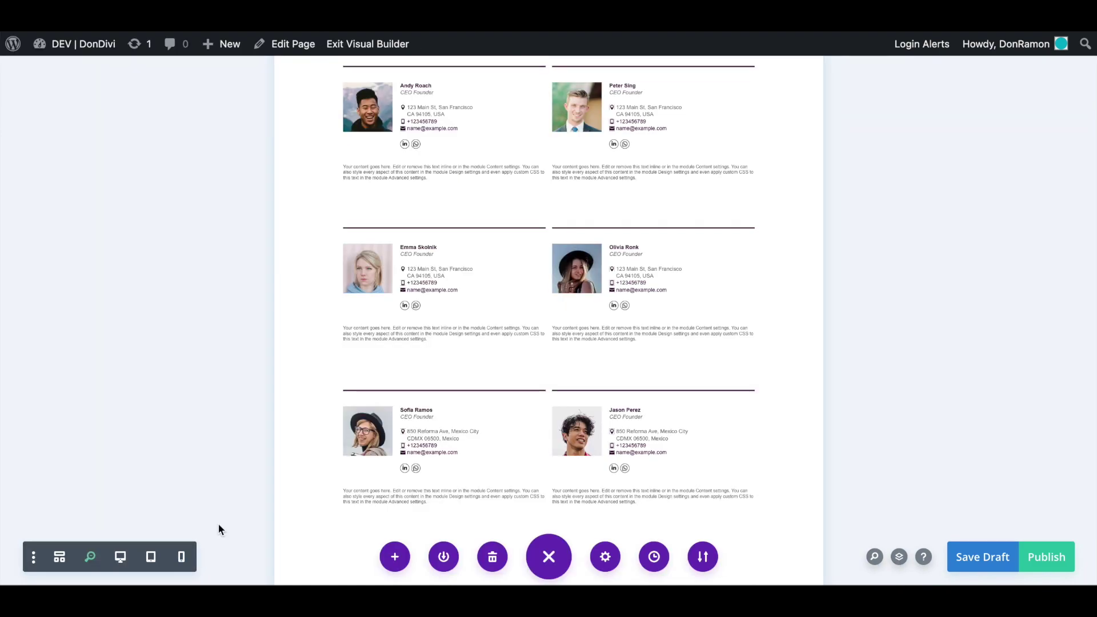
click(121, 557)
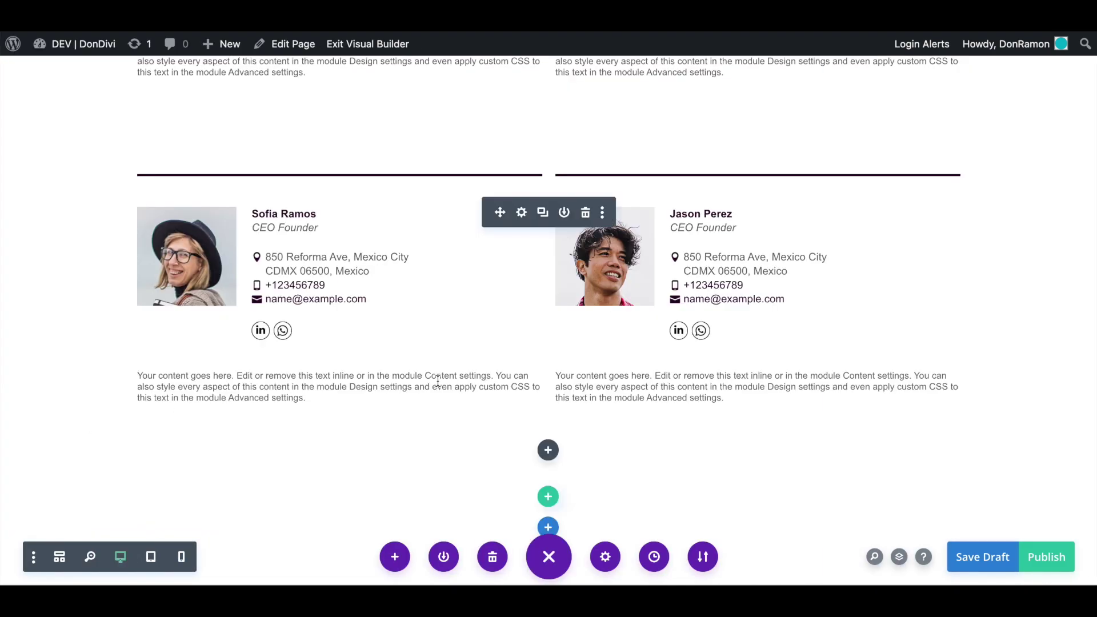
click(548, 450)
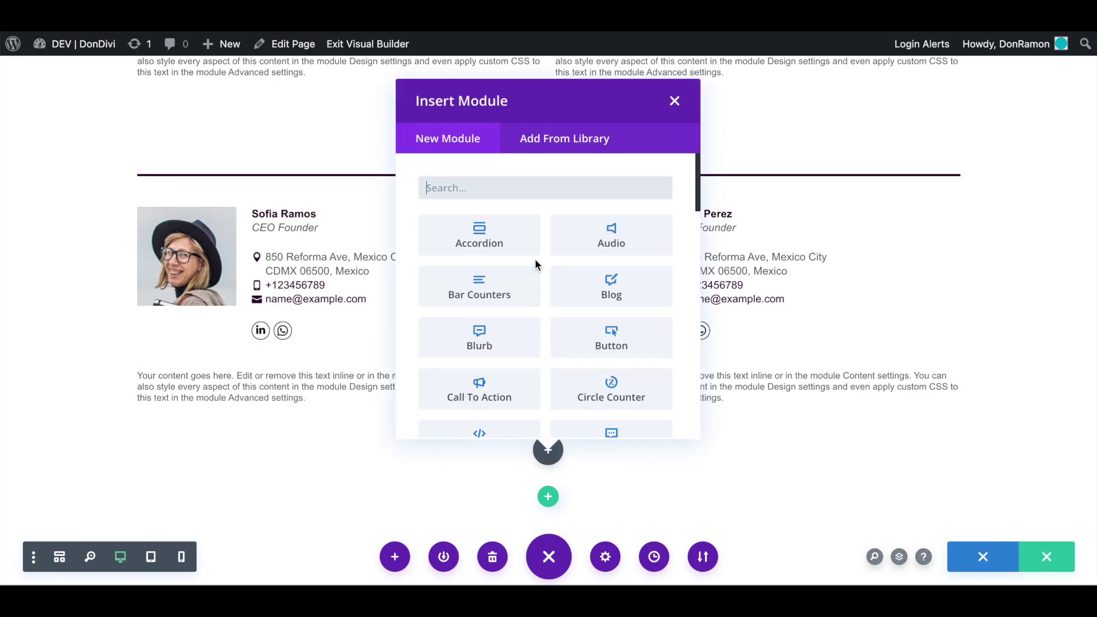
text(divim)
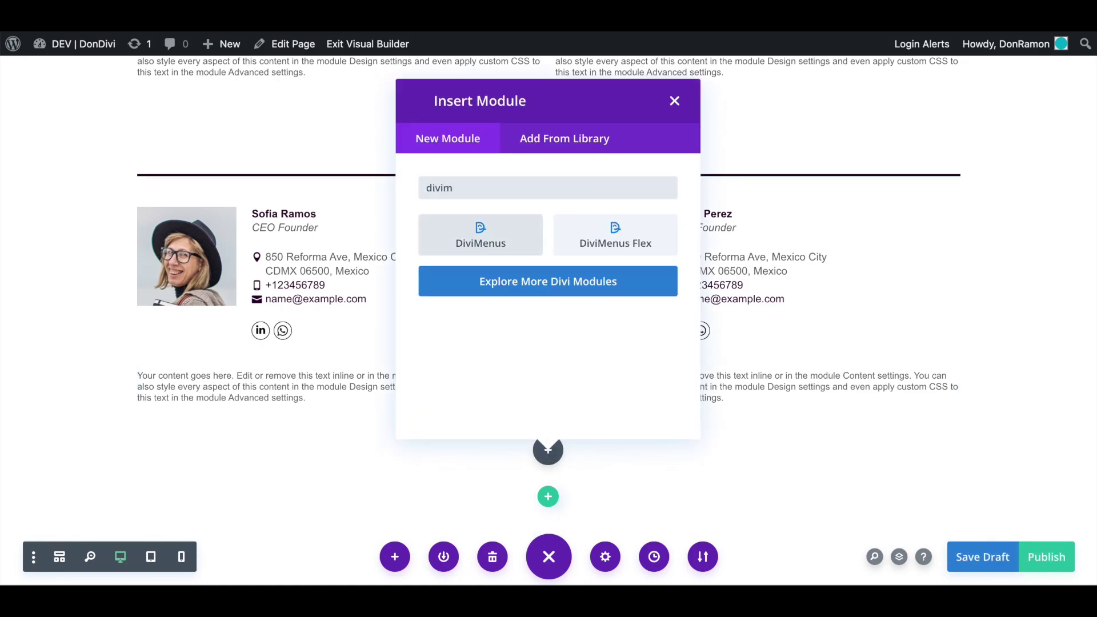
click(575, 229)
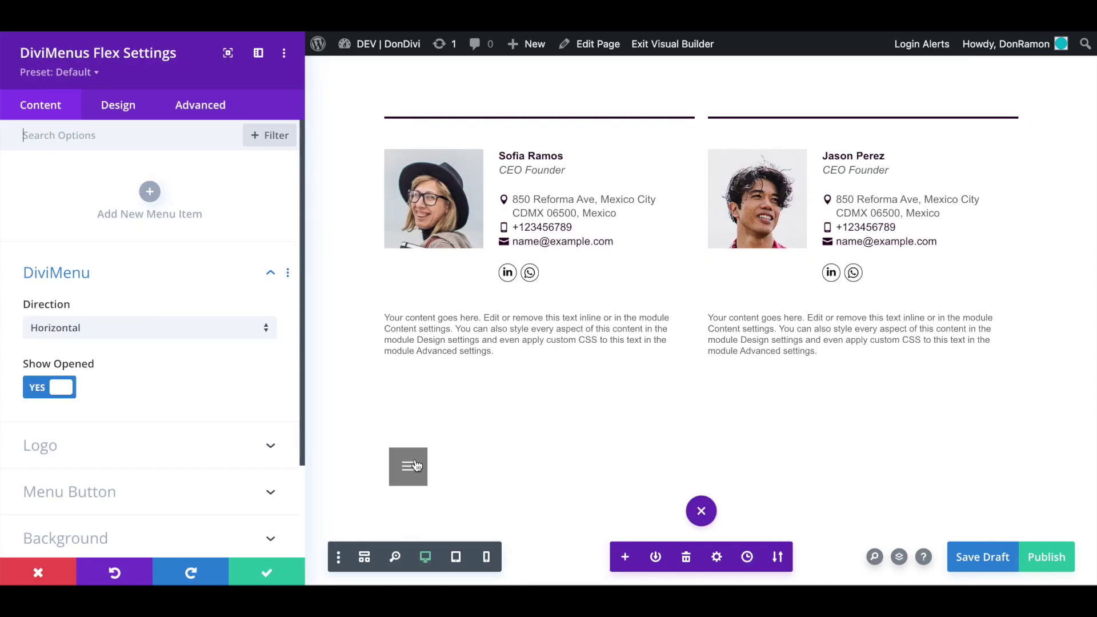
click(119, 495)
click(41, 519)
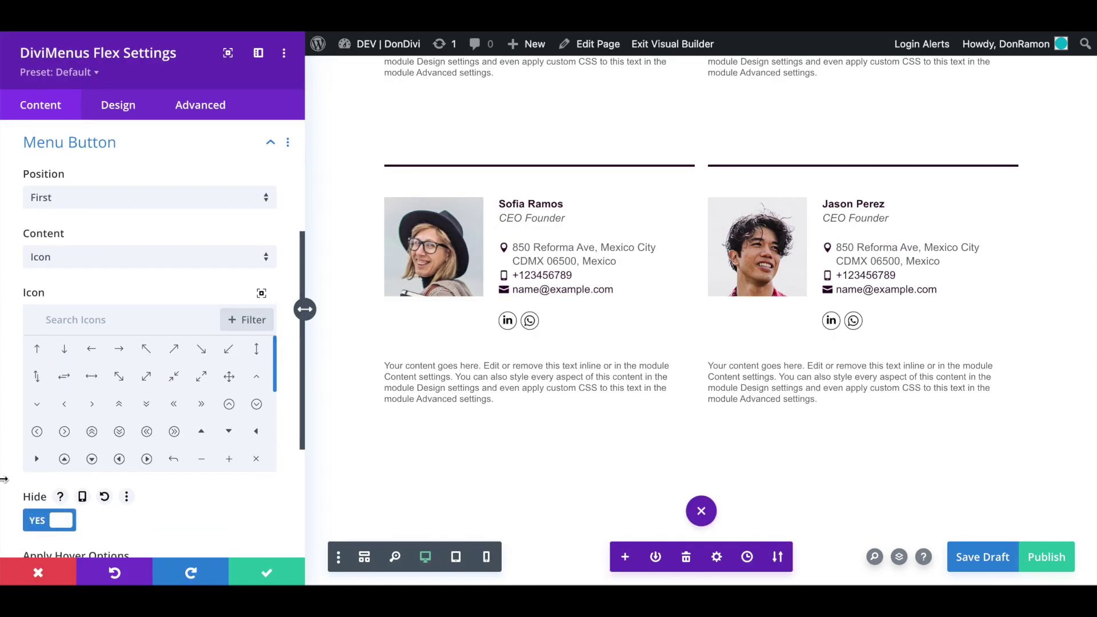
scroll(4, 479, up, 4)
Add two DiviMenus Flex menu items titled USA and MEXICO.
click(150, 191)
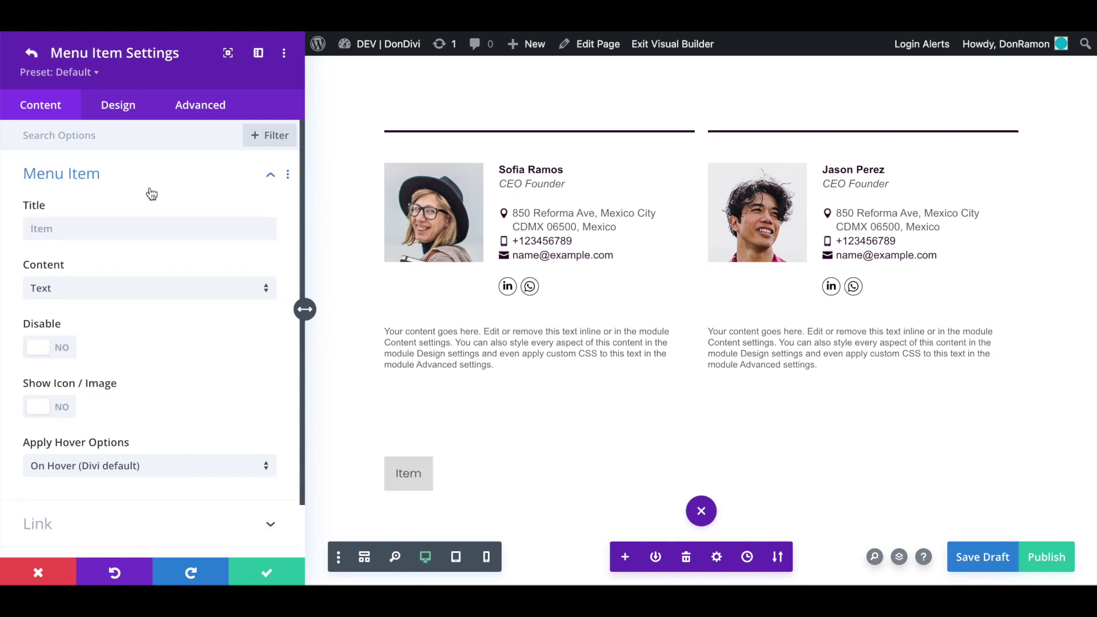
click(57, 229)
text(USA)
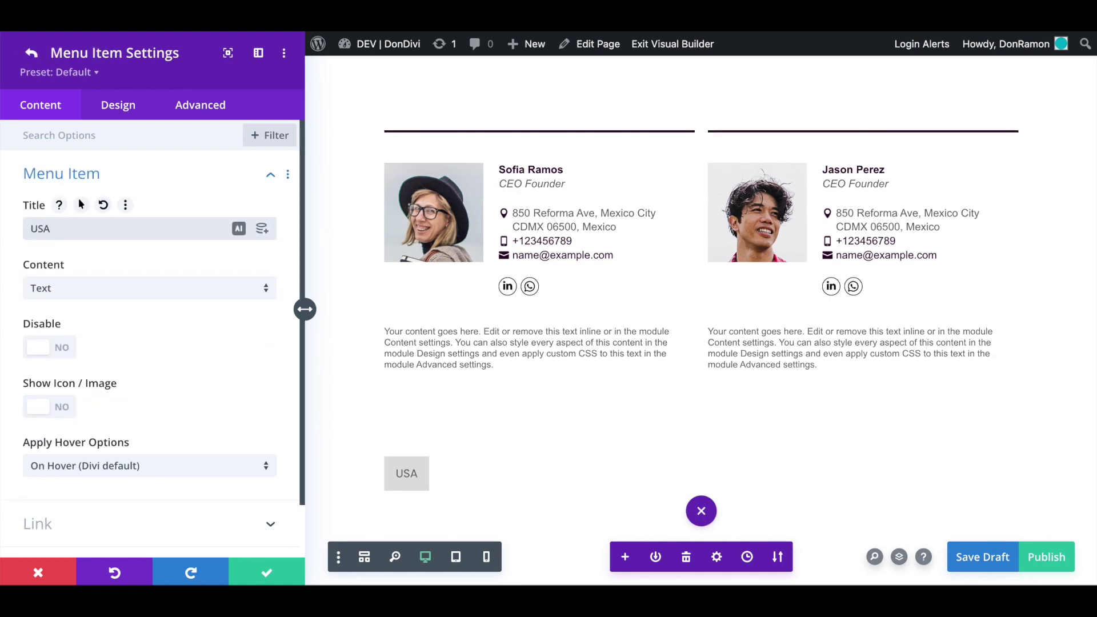
click(31, 51)
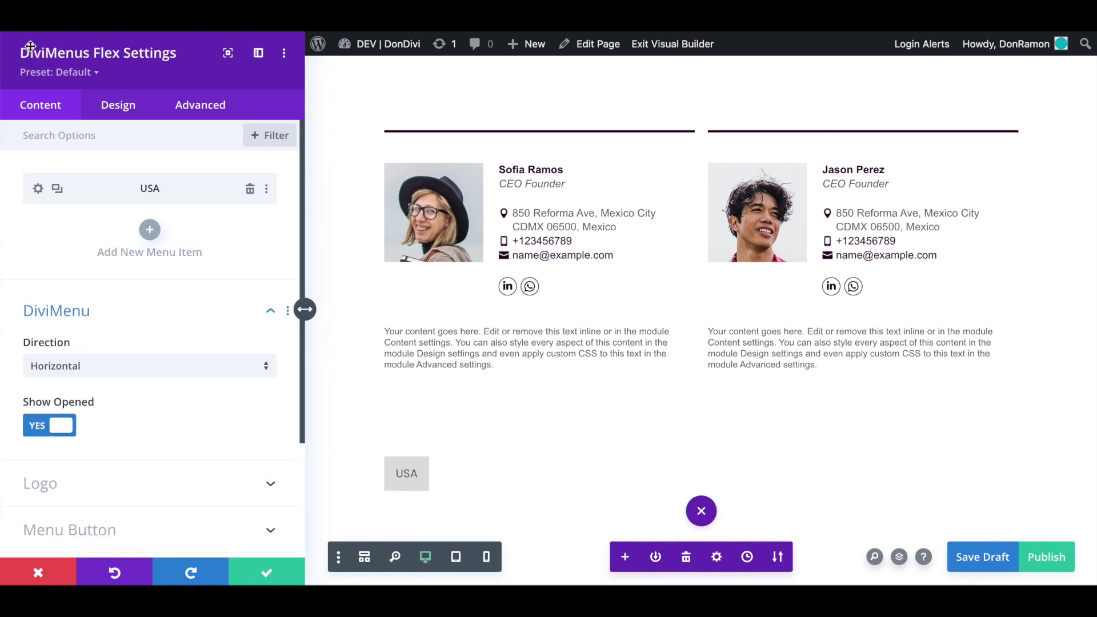
click(149, 230)
click(145, 228)
text(M)
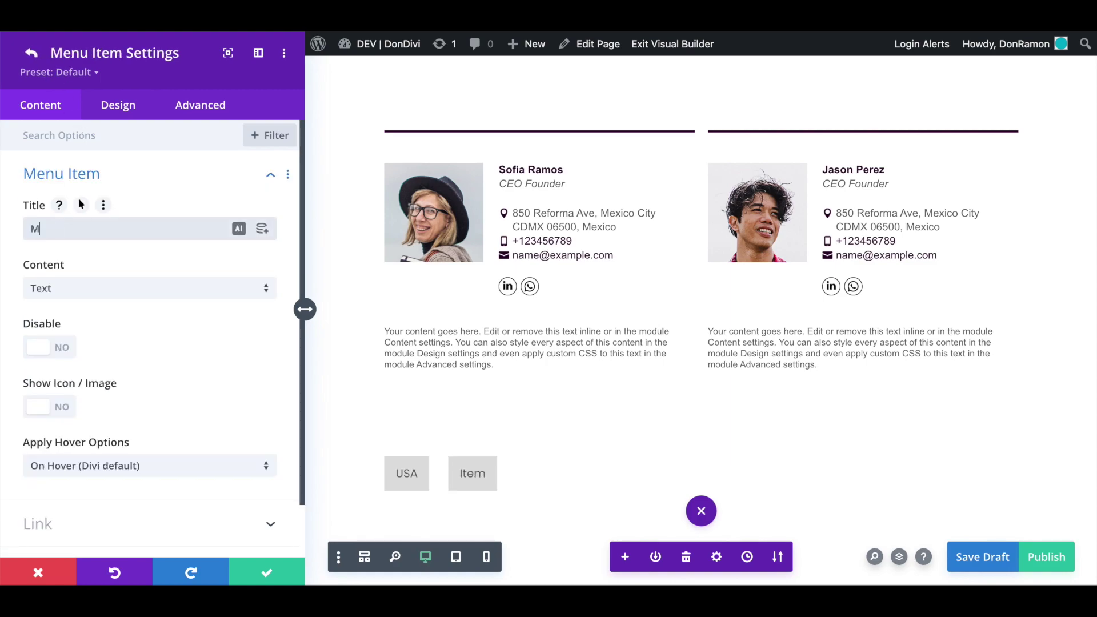
text(EXICO)
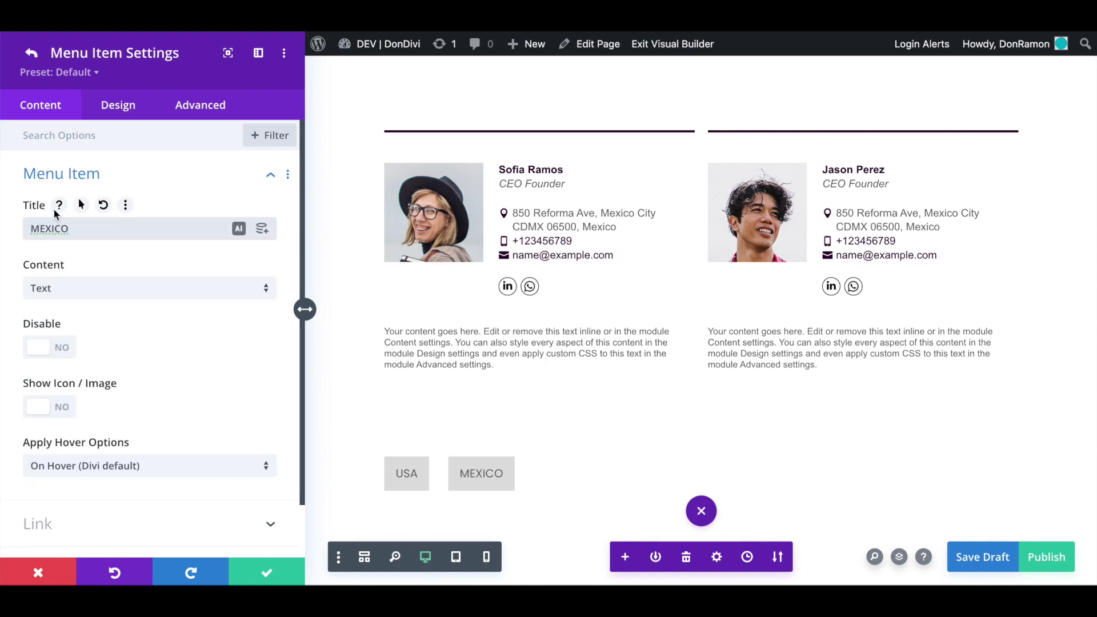
click(31, 53)
Save the menu, zoom out, and drag it above the USA signatures row.
click(266, 572)
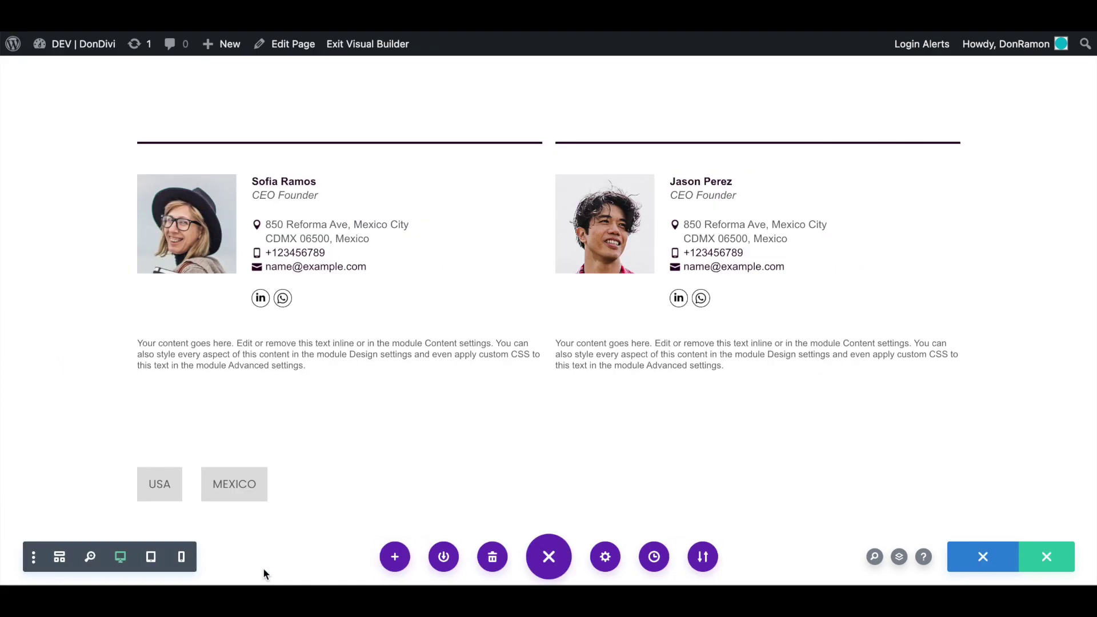
click(91, 559)
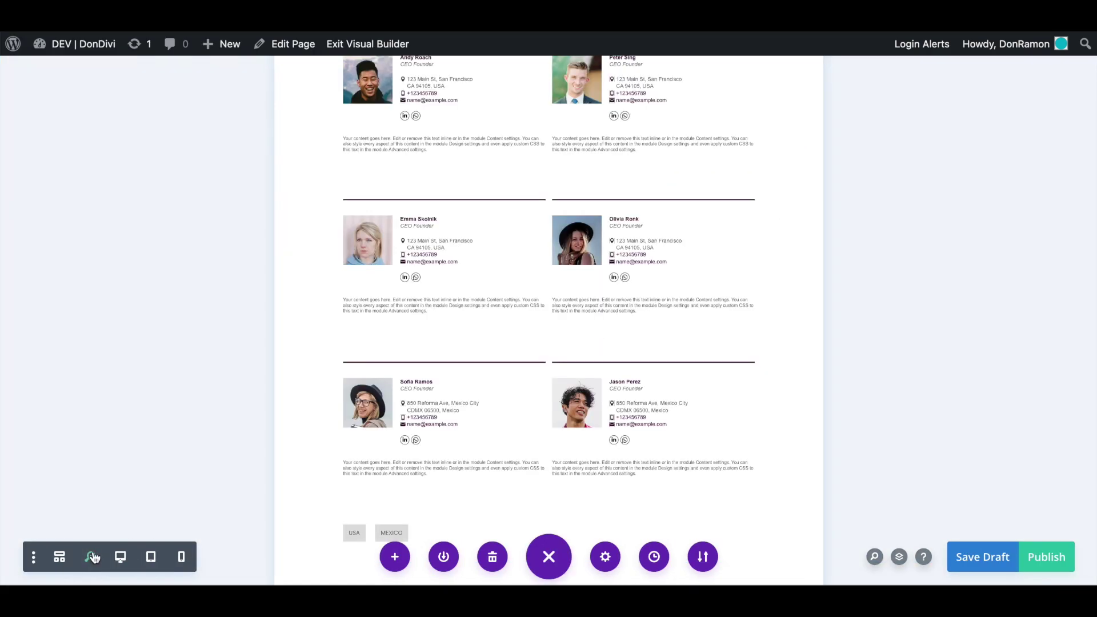
drag(525, 533, 514, 63)
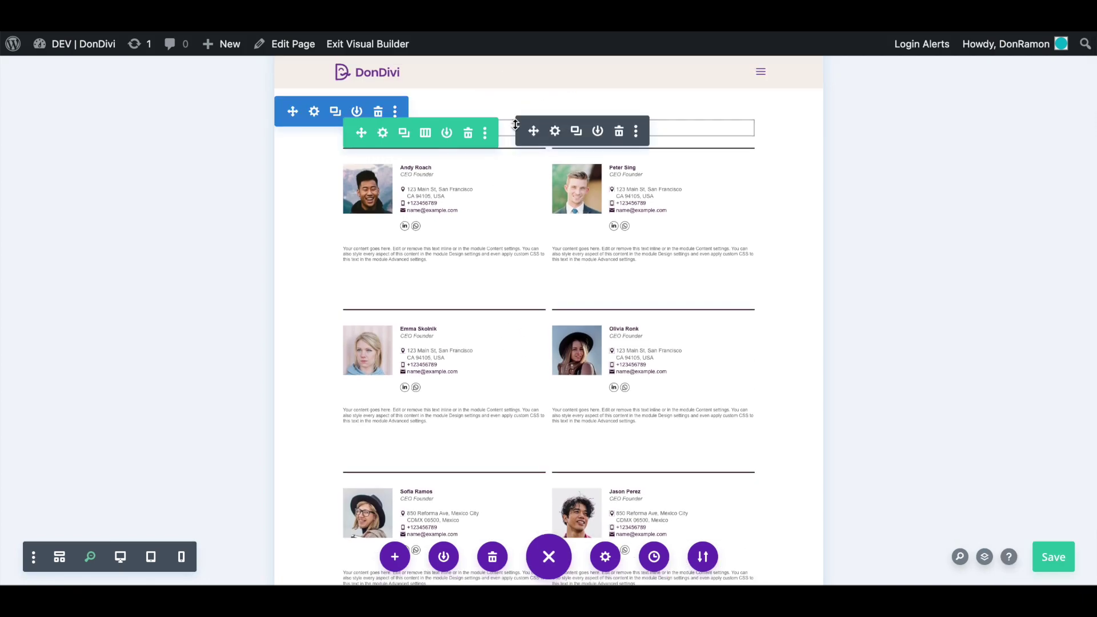
click(554, 131)
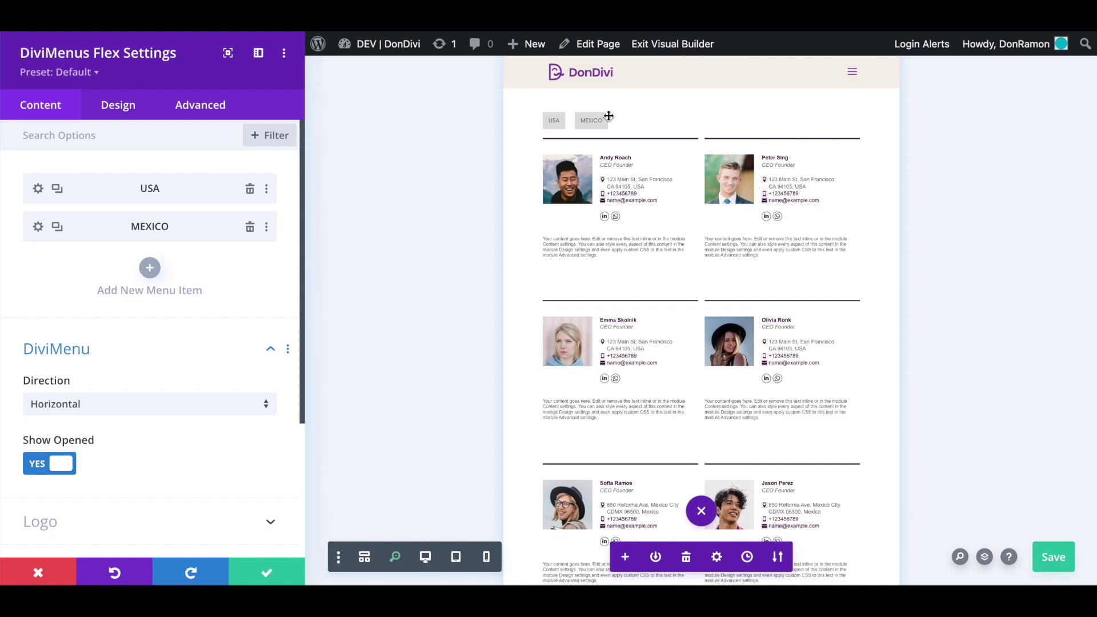
click(426, 558)
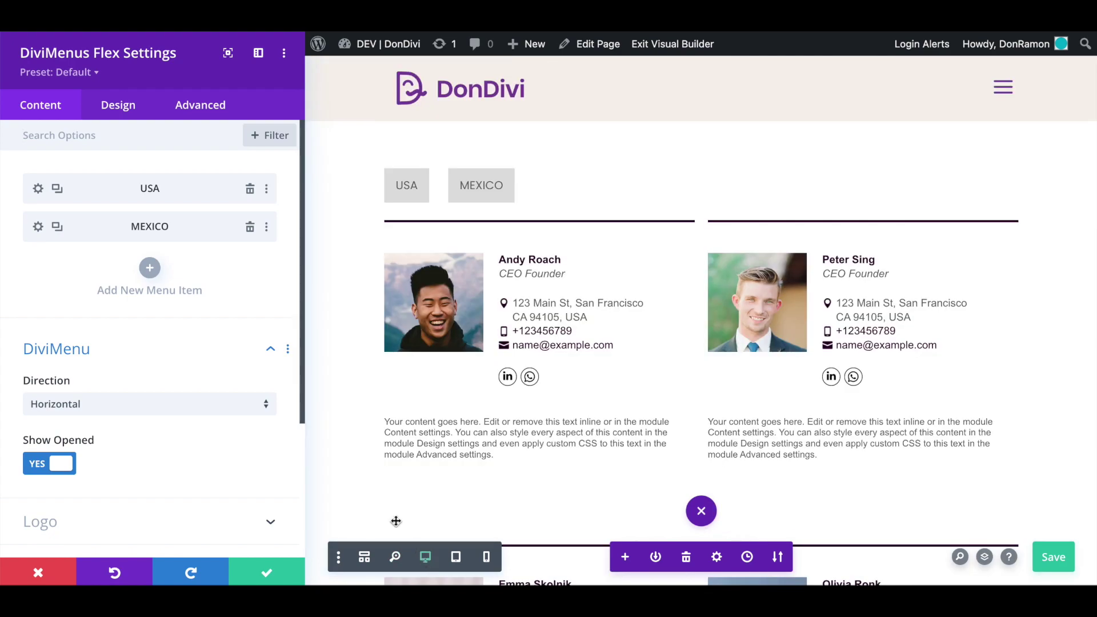
Give the menu items a #2d0029 hover background colour.
click(116, 106)
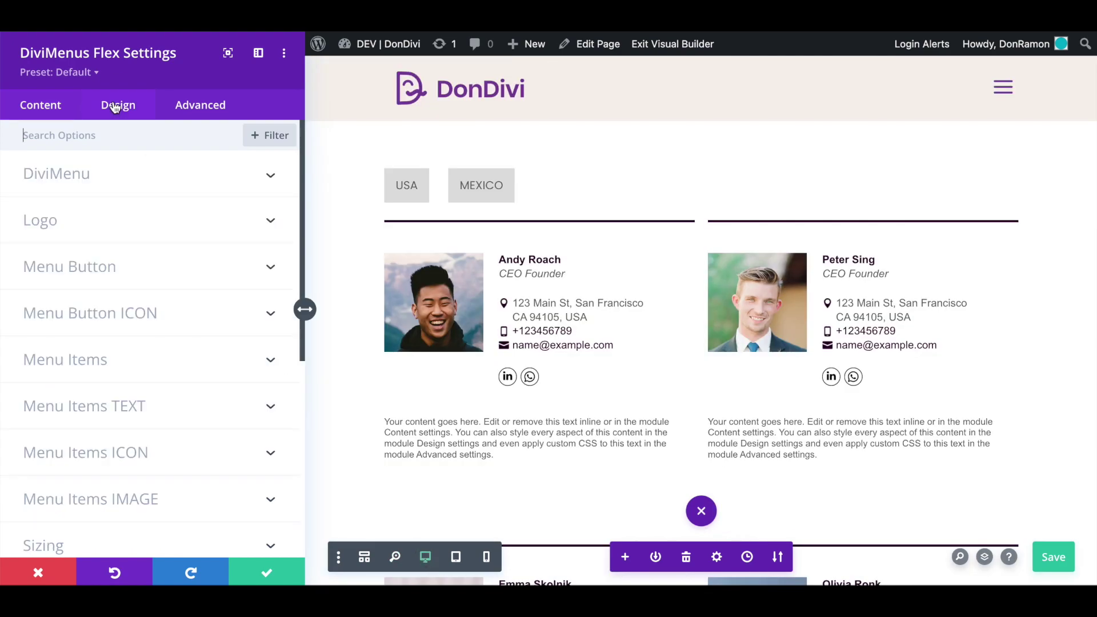
click(139, 362)
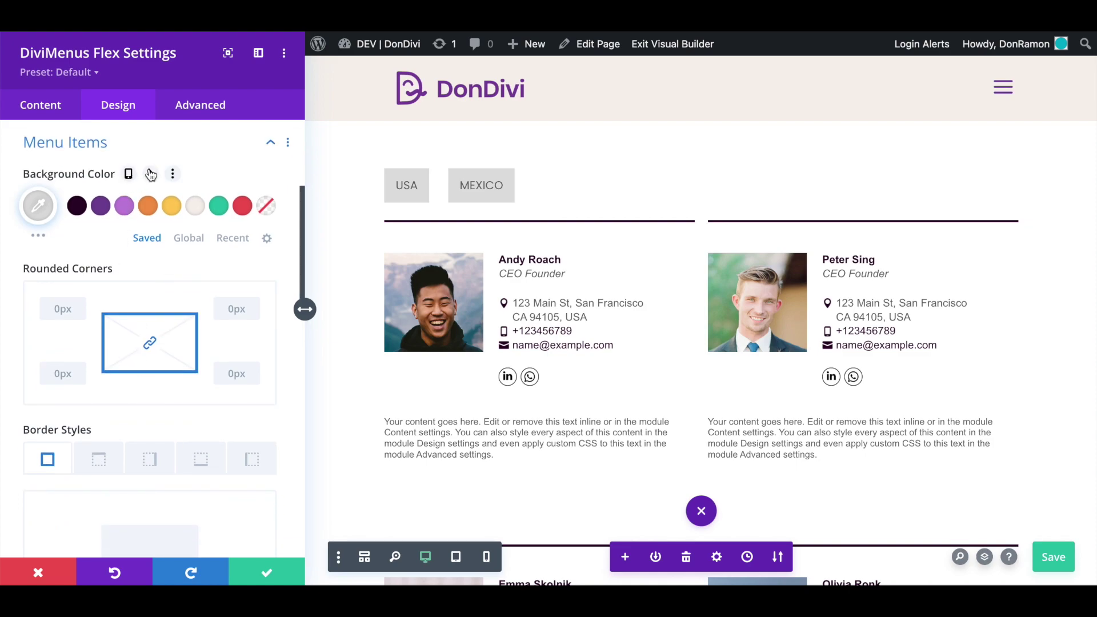
click(150, 174)
click(191, 198)
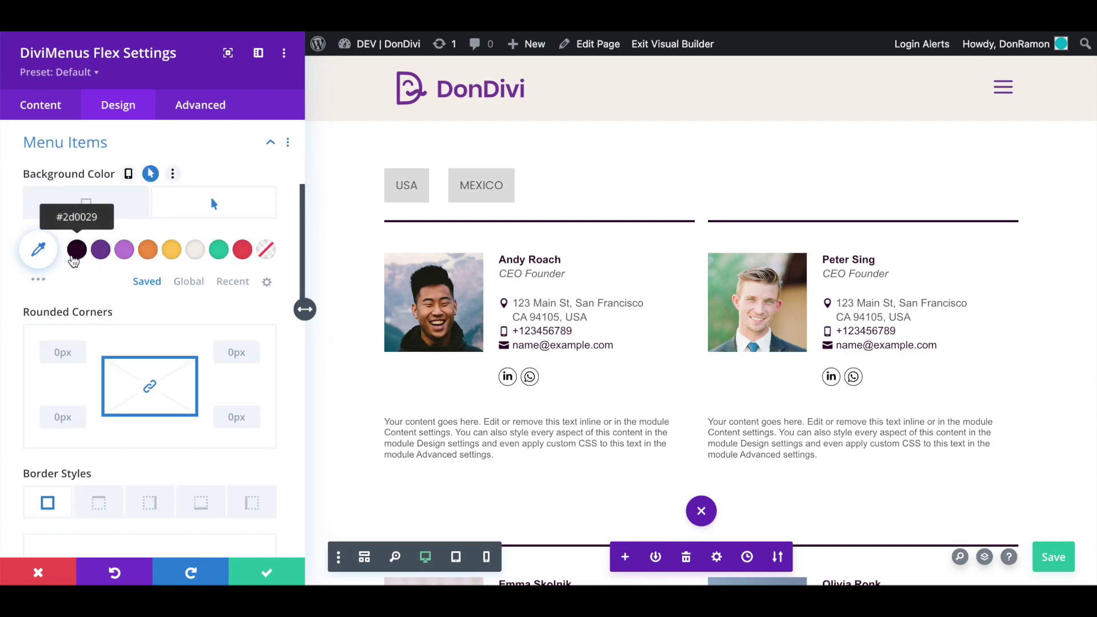
click(77, 249)
Make the menu item text #f6f1ec on hover and bold.
scroll(289, 375, down, 5)
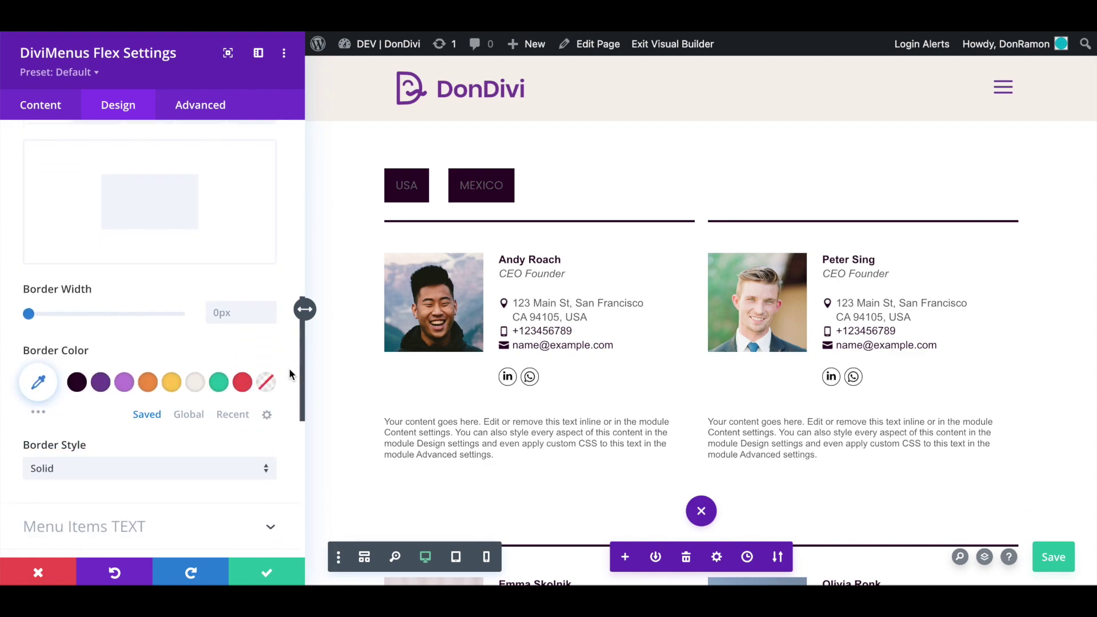
click(146, 403)
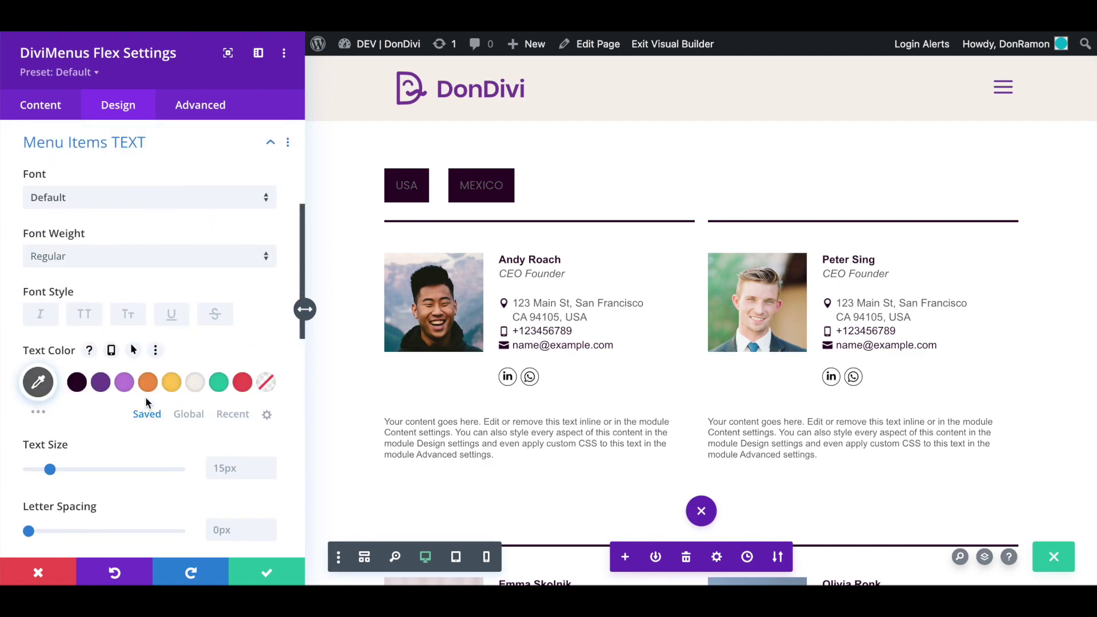
click(133, 350)
click(195, 425)
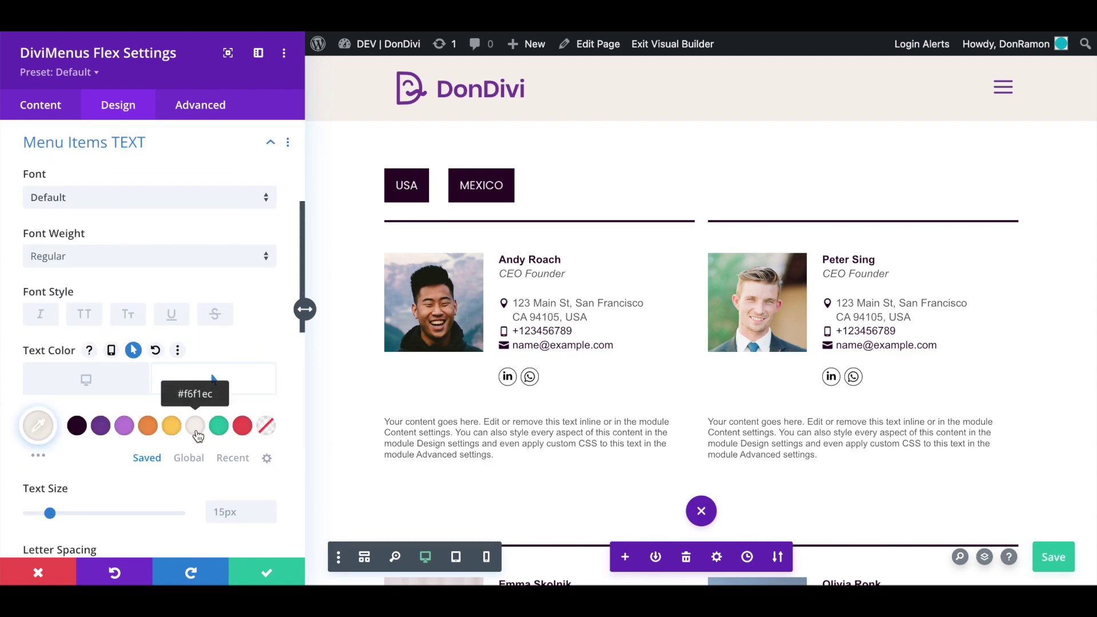
click(86, 379)
click(146, 256)
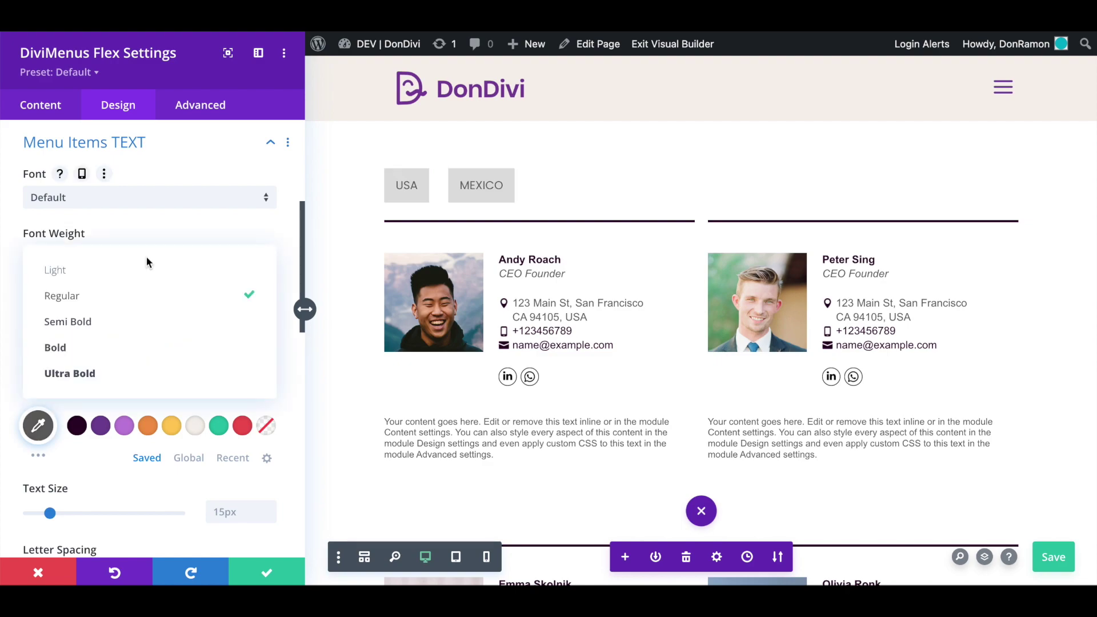
click(128, 344)
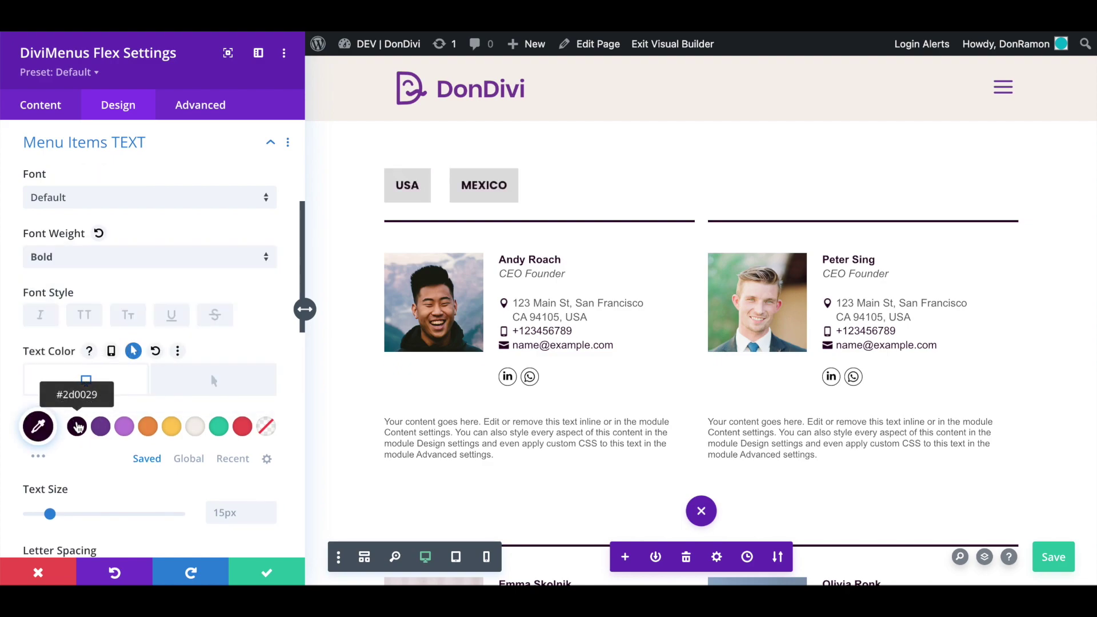
click(52, 112)
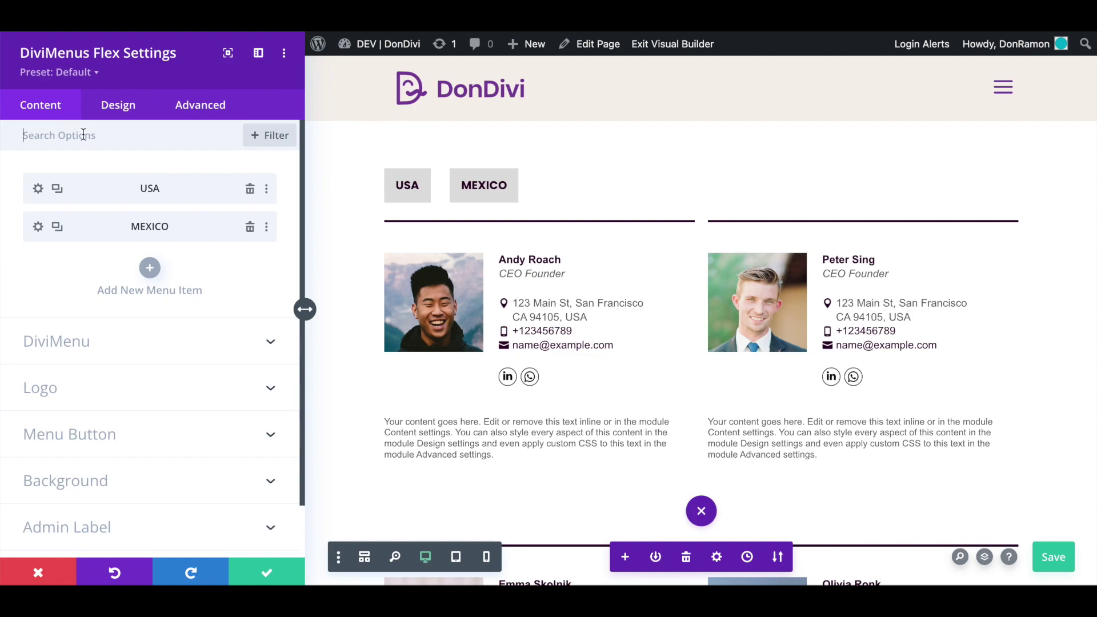
Set the USA item's Apply Hover Options to On Click.
click(38, 191)
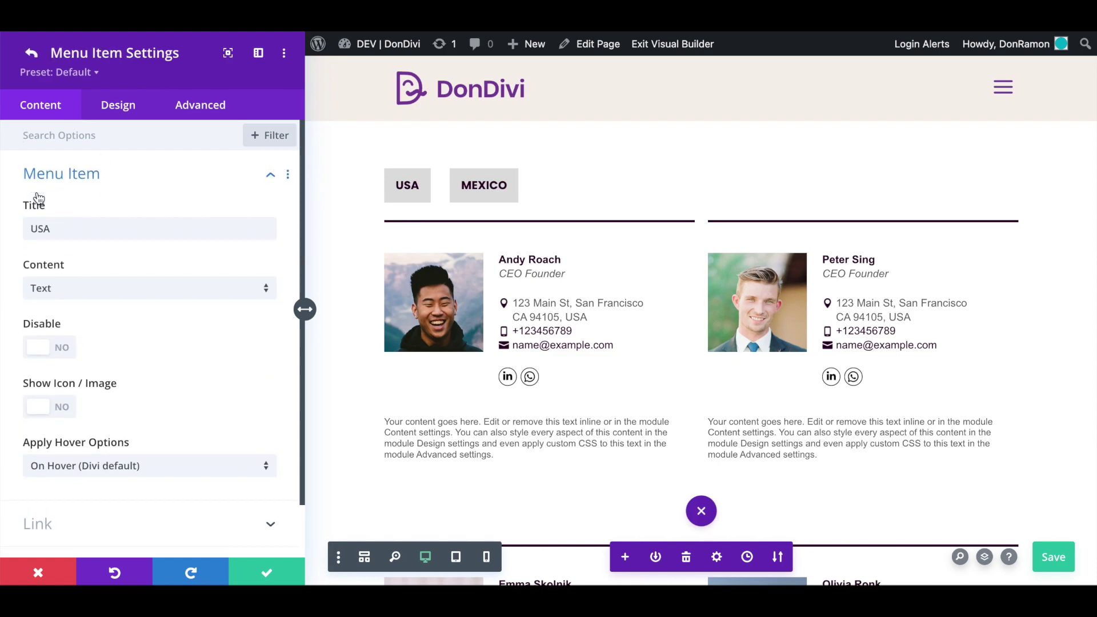
click(143, 443)
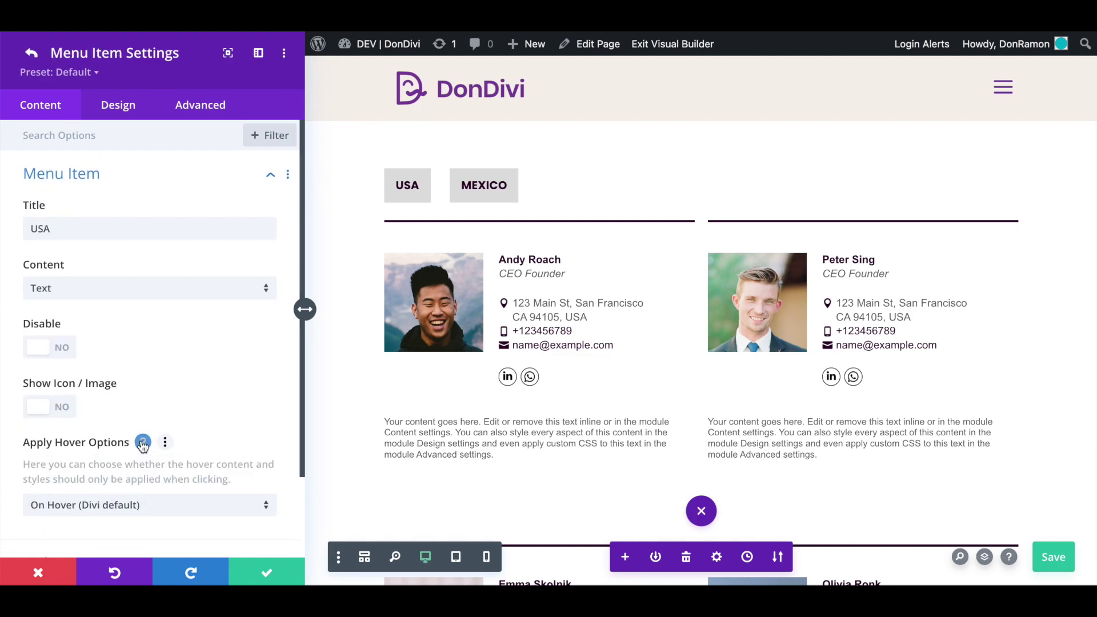
click(171, 507)
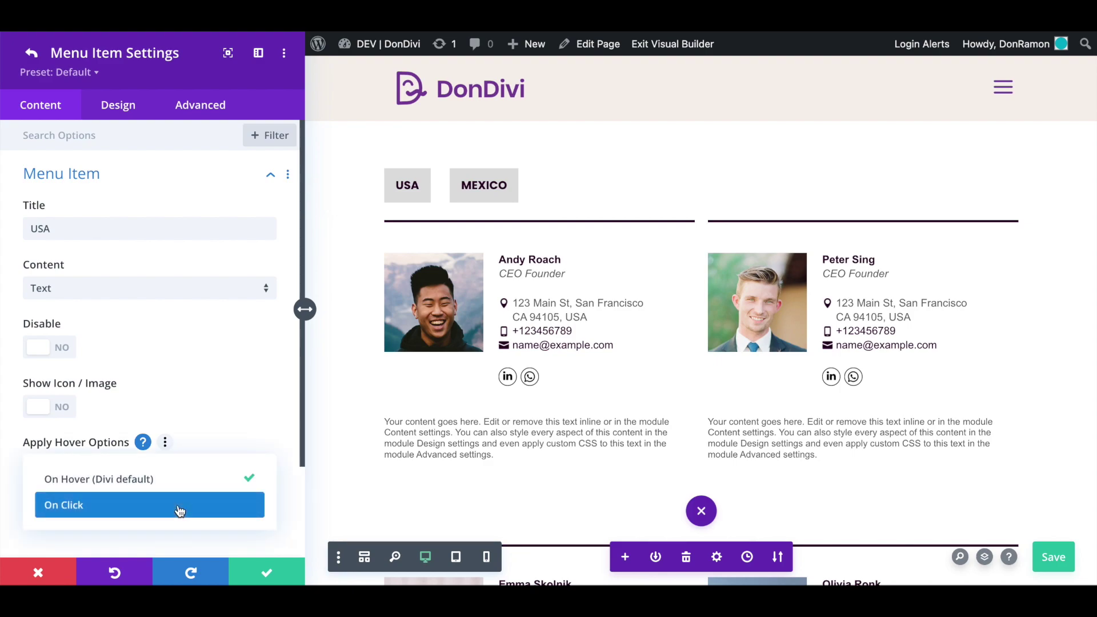
click(179, 507)
click(144, 444)
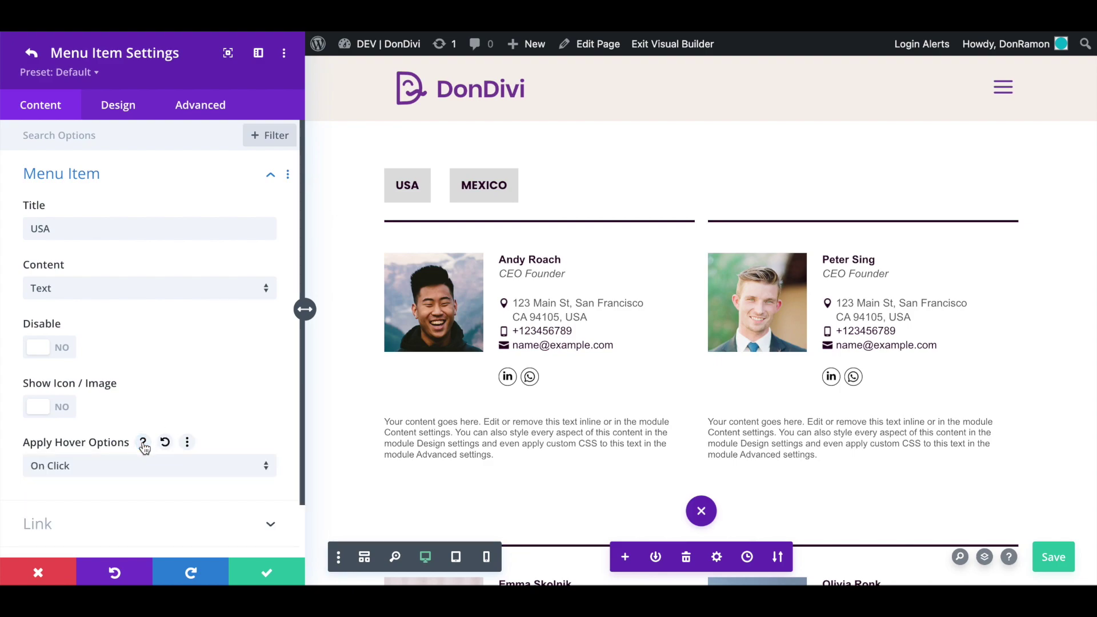
Make the USA item a Show link targeting CSS class usa.
scroll(143, 448, down, 2)
click(96, 470)
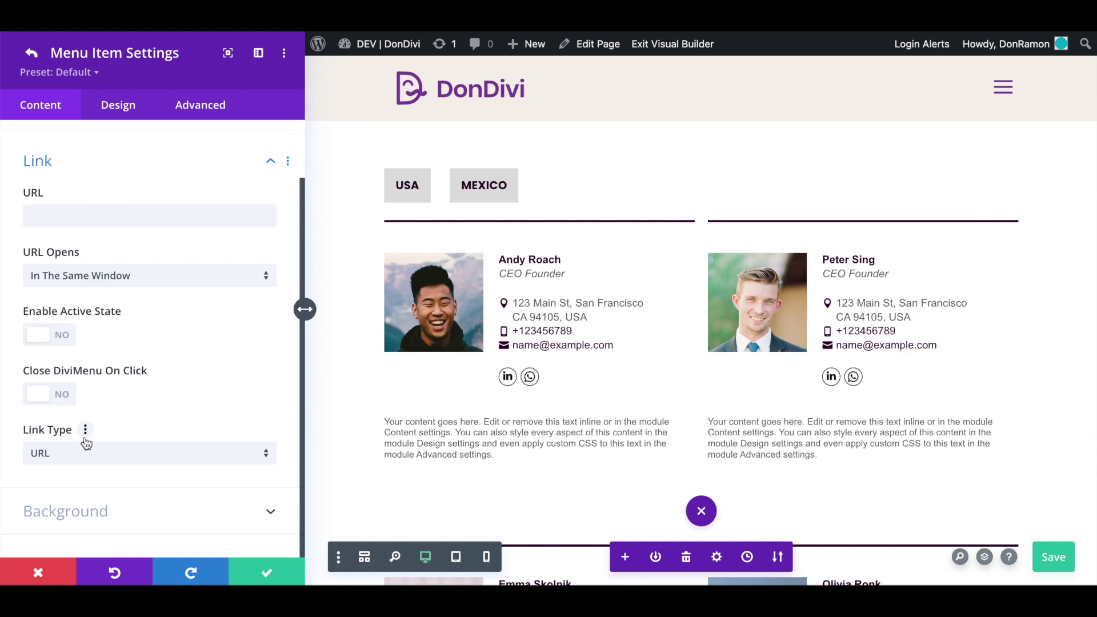
click(103, 456)
click(91, 455)
scroll(90, 456, down, 4)
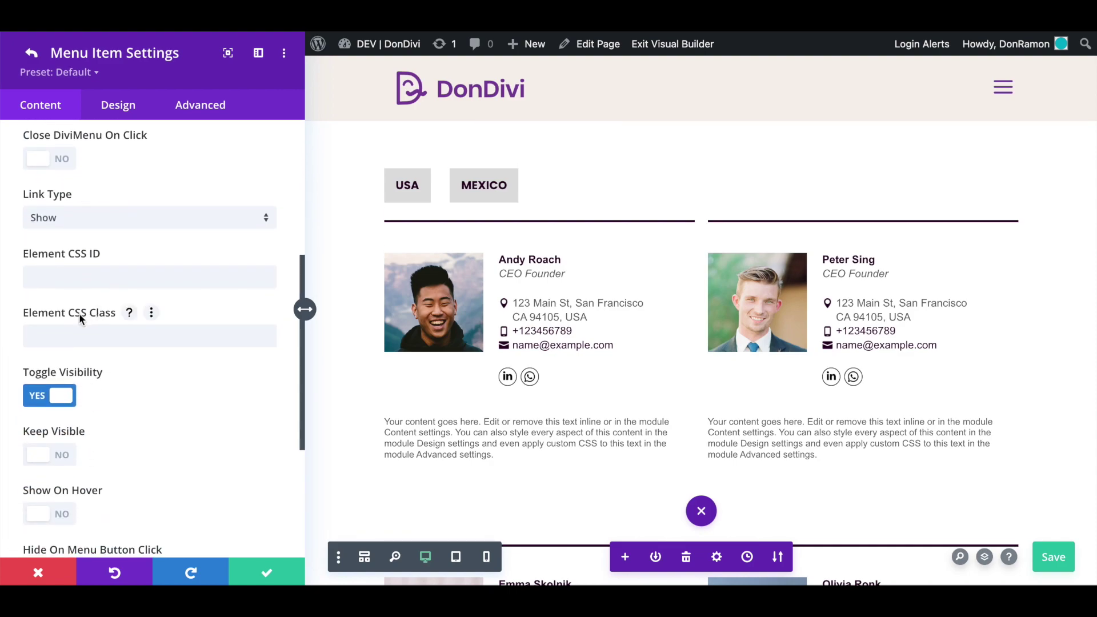
text(usa)
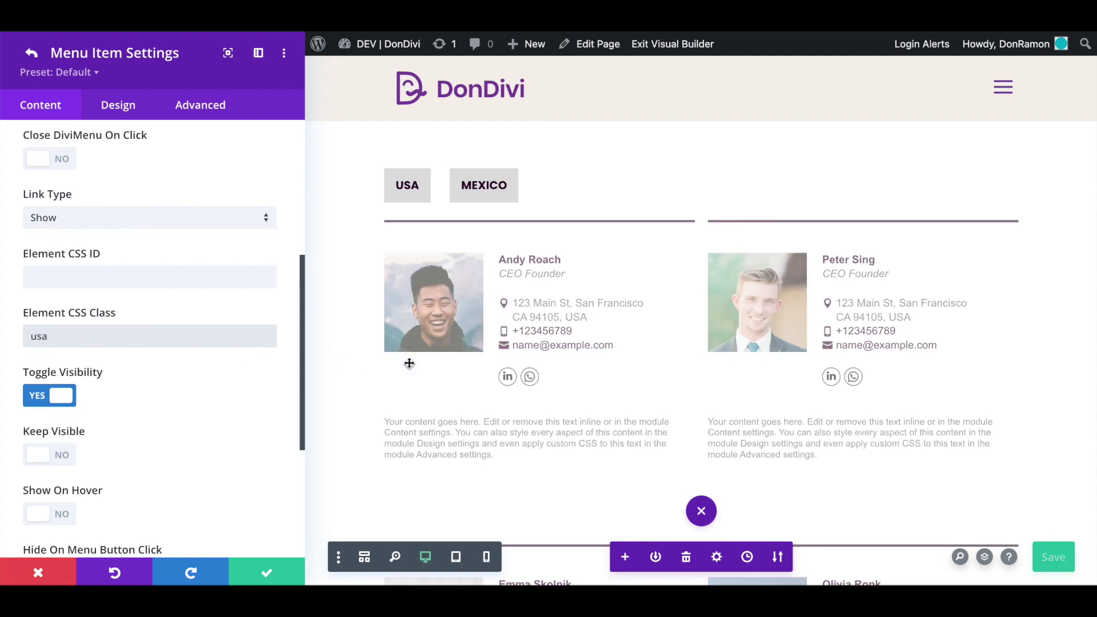
Turn off Toggle Visibility and Hide On Menu Button Click, and set Initial State to Visible.
scroll(143, 341, down, 1)
scroll(142, 341, down, 3)
click(56, 205)
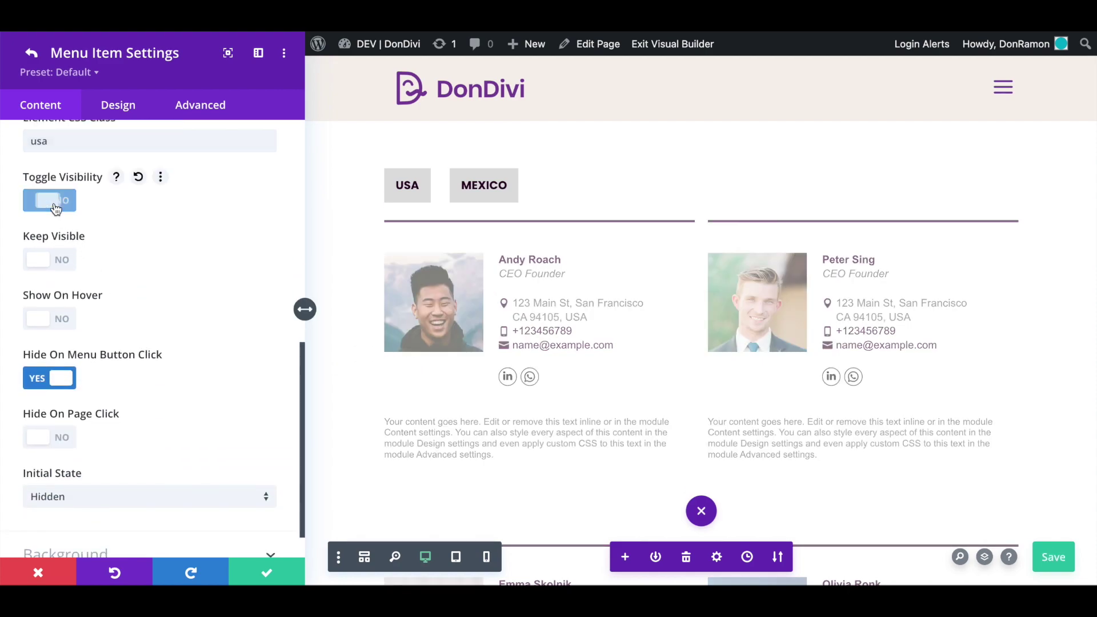
click(57, 380)
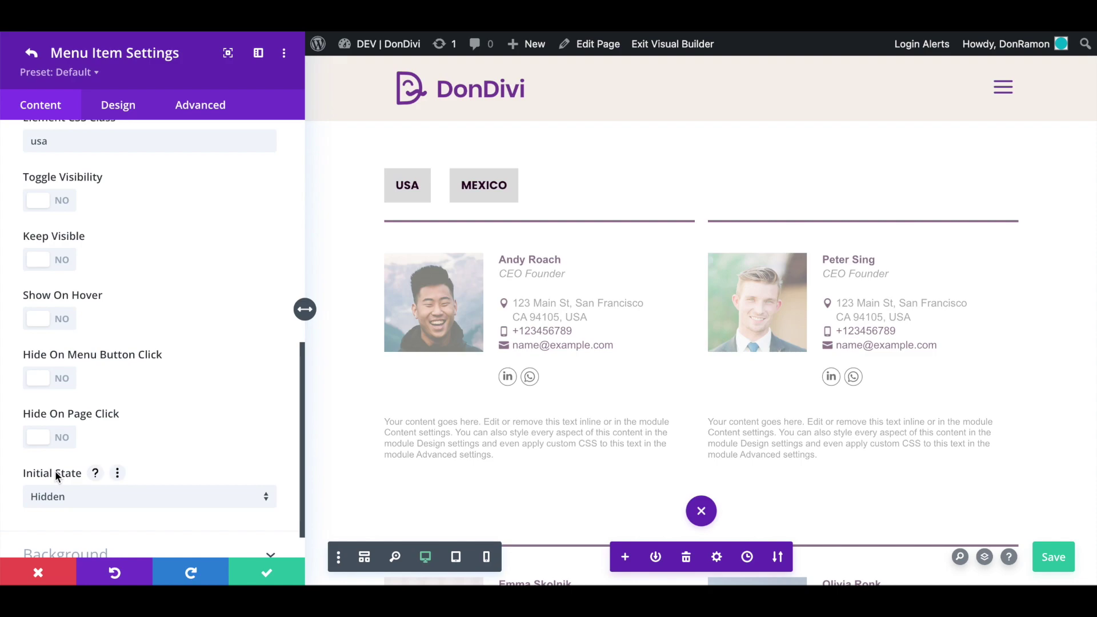
click(131, 506)
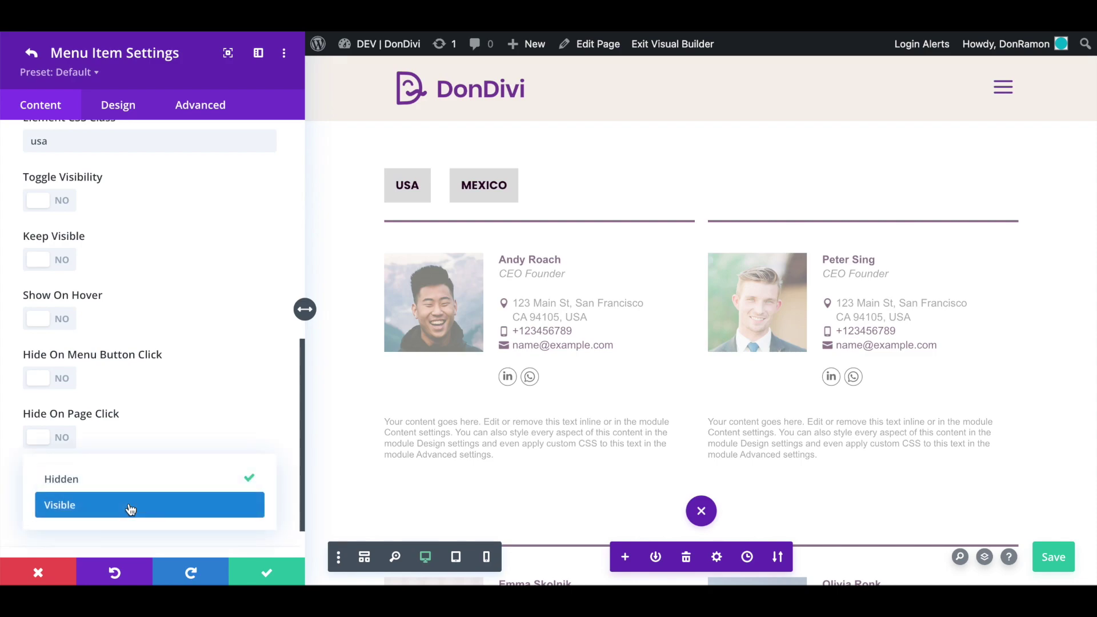
click(131, 506)
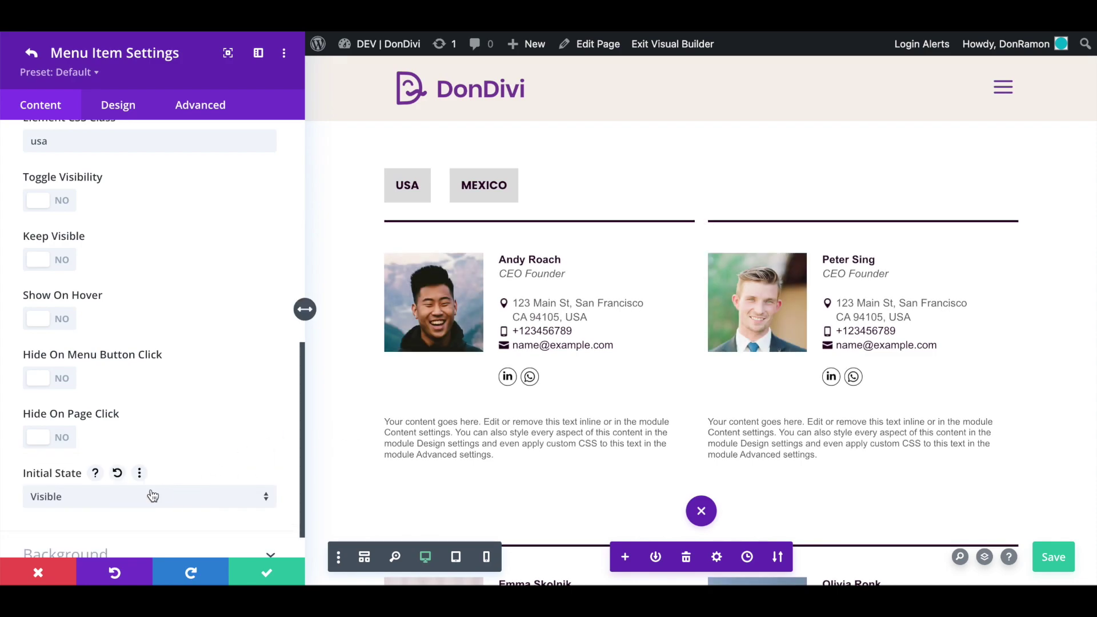
scroll(150, 491, up, 10)
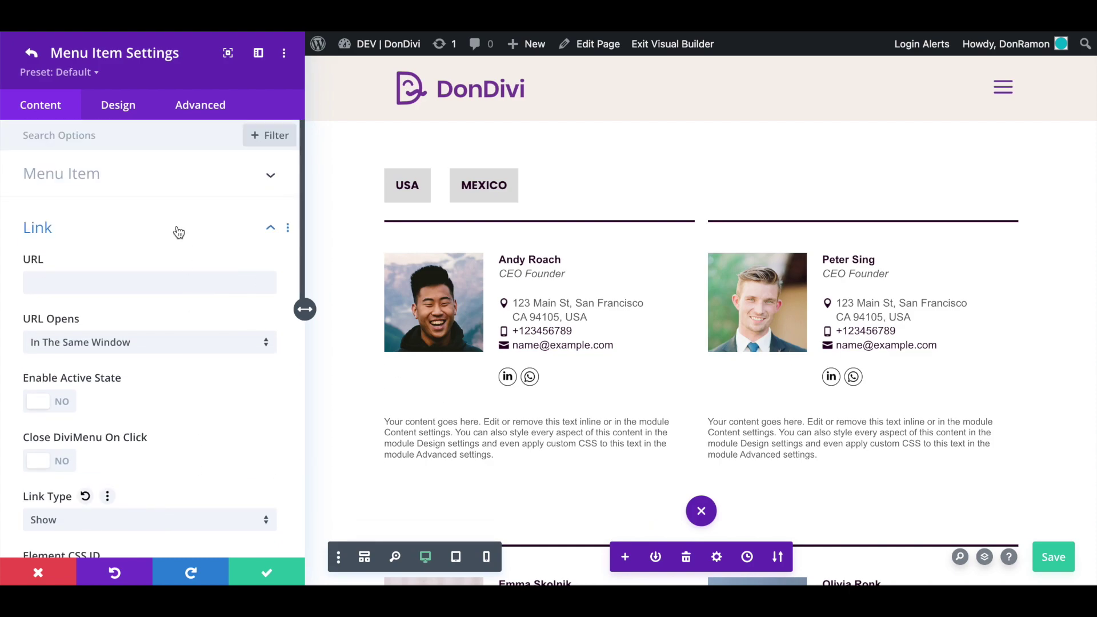
click(30, 53)
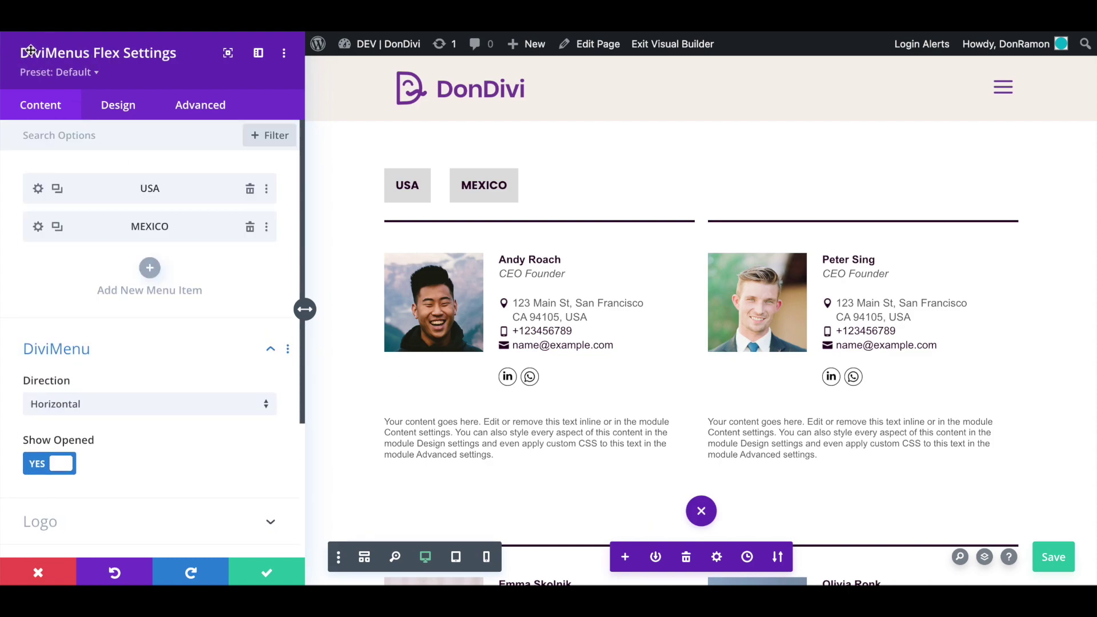
Set the MEXICO item to apply hover On Click and Show CSS class mexico.
click(49, 227)
click(157, 464)
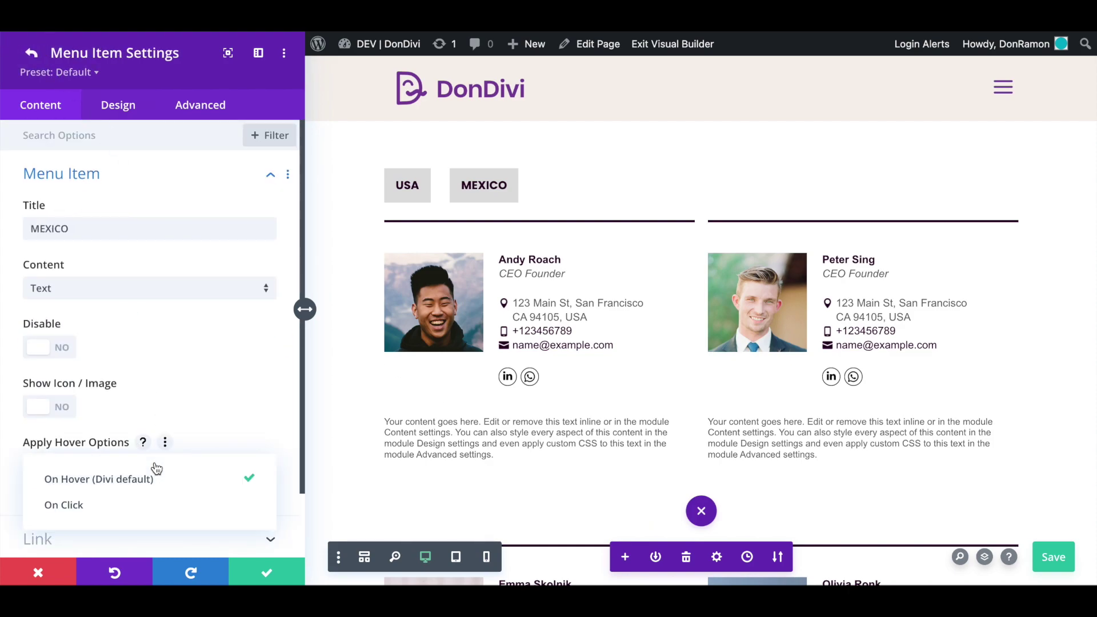
click(147, 506)
scroll(145, 503, down, 2)
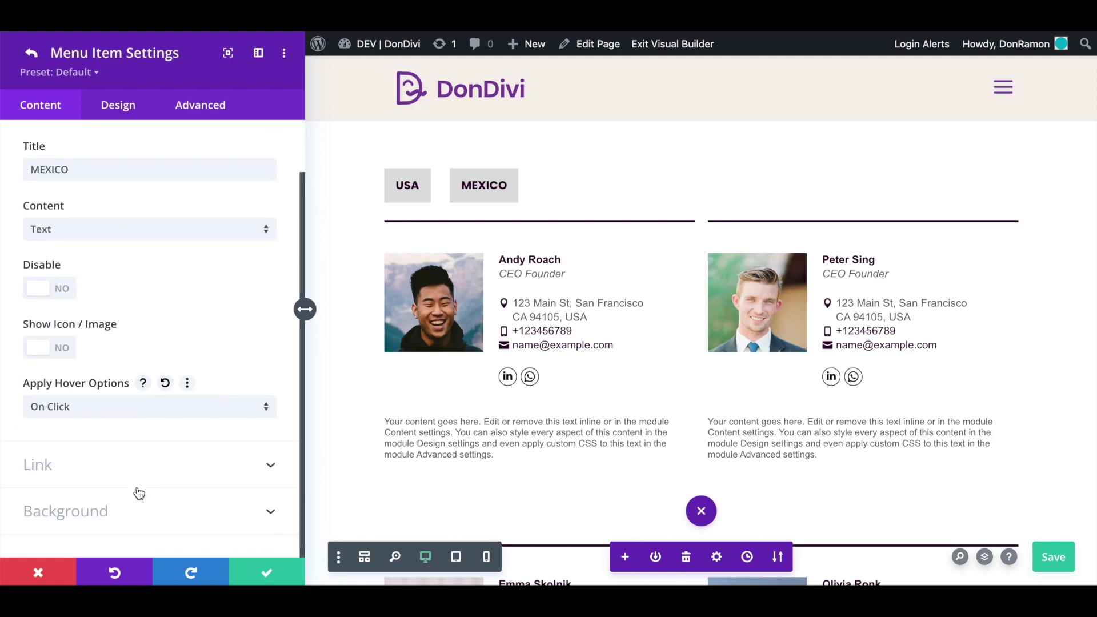
click(104, 464)
click(76, 459)
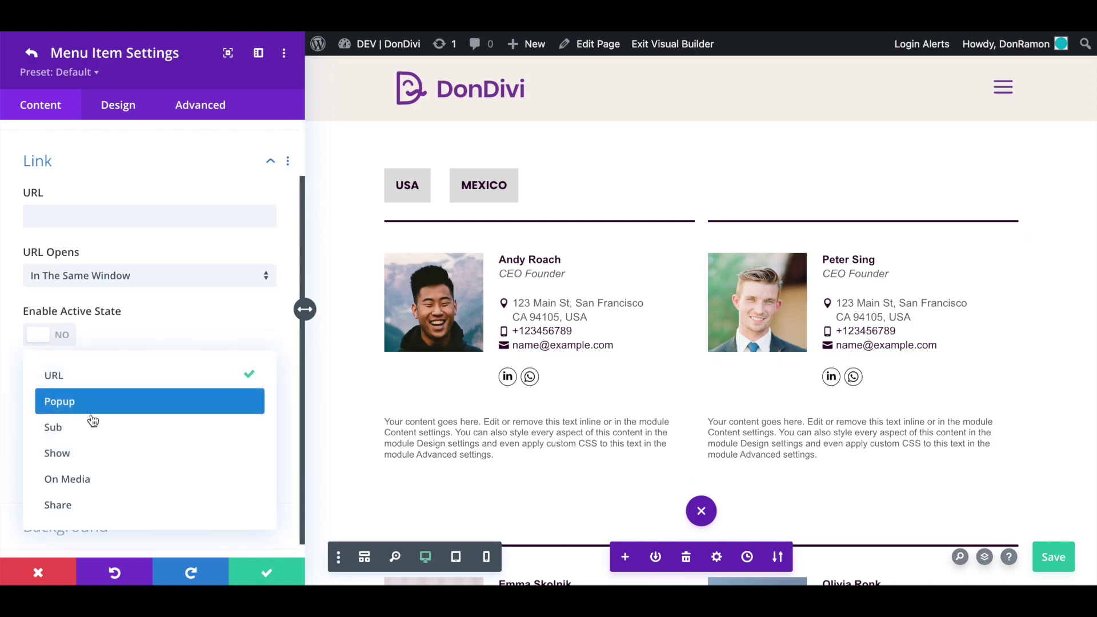
click(84, 453)
scroll(84, 454, down, 5)
click(59, 325)
text(mexico)
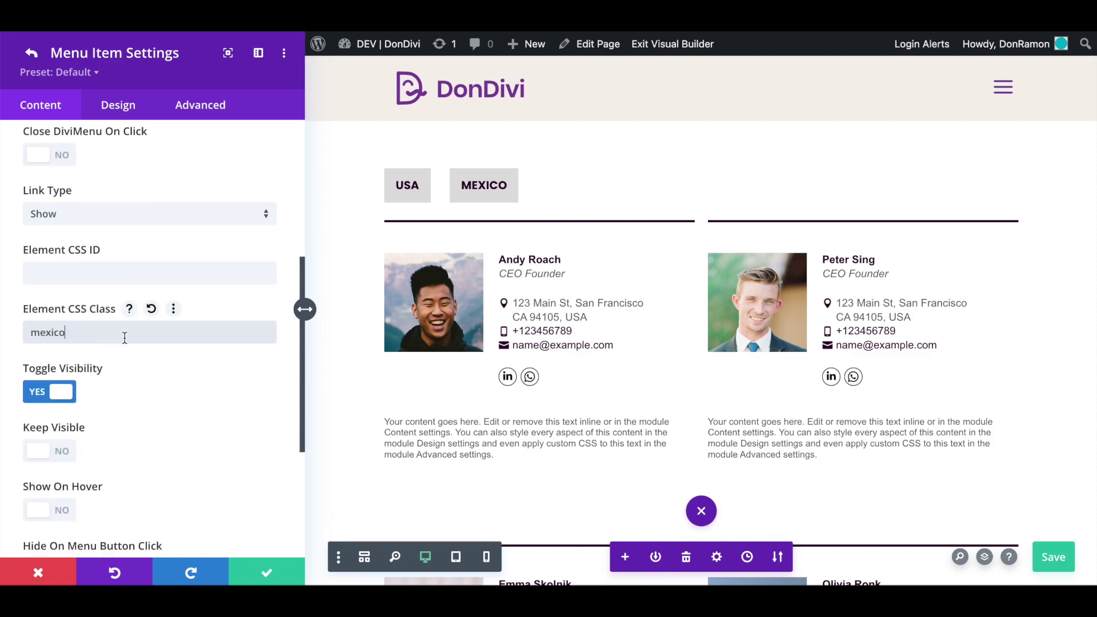
Turn off the MEXICO item's Toggle Visibility and Hide On Menu Button Click, then apply the module.
scroll(340, 375, down, 10)
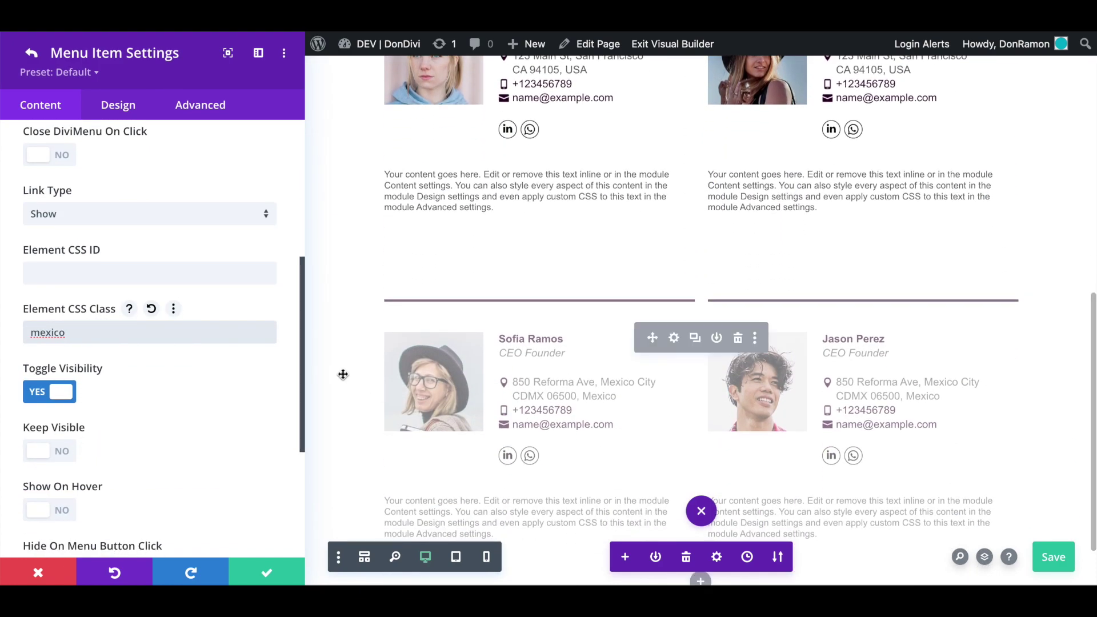
click(55, 393)
scroll(54, 394, down, 1)
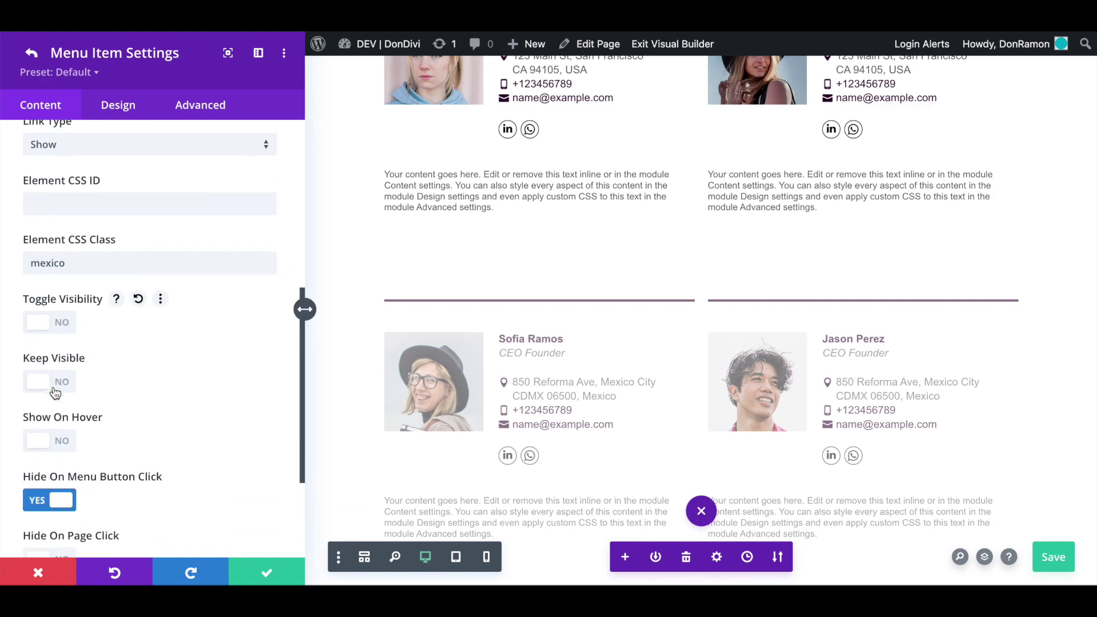
scroll(55, 393, down, 2)
click(55, 397)
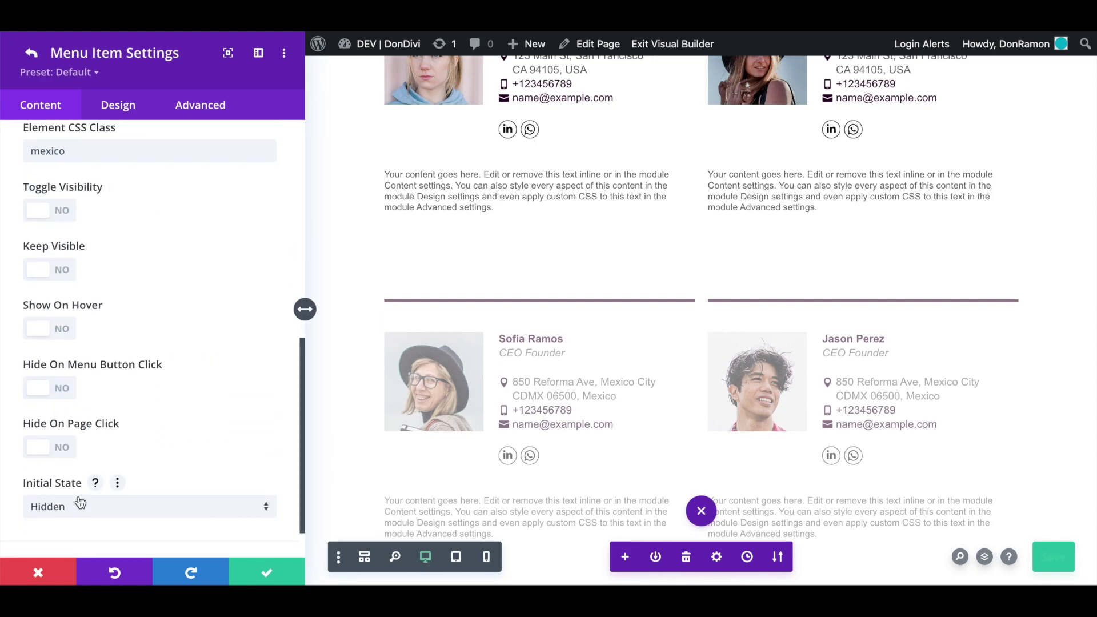
click(32, 53)
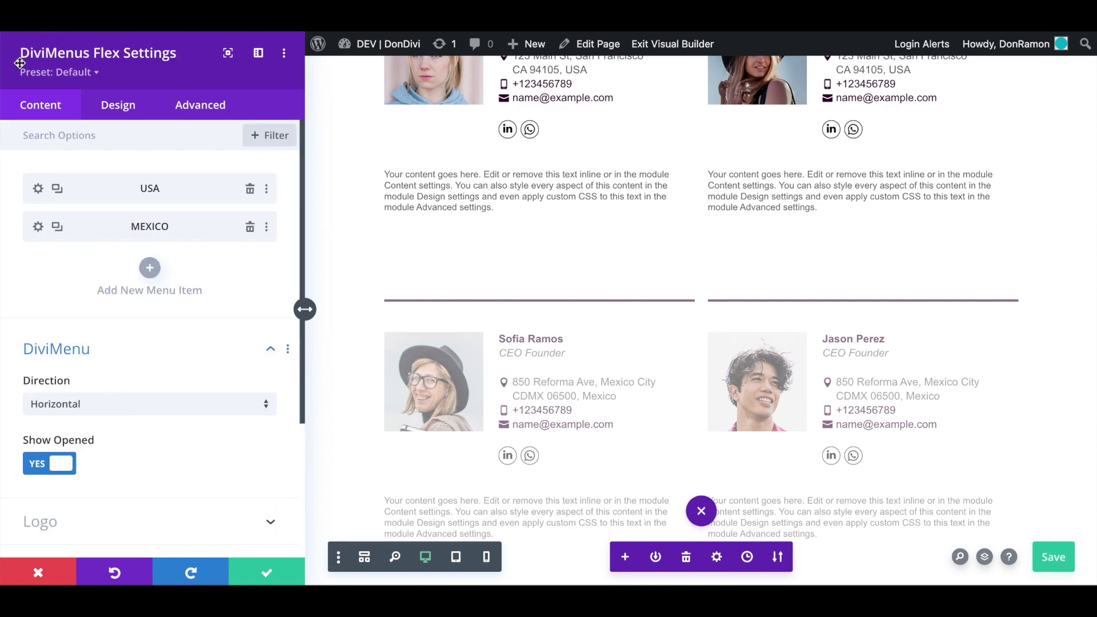
click(266, 571)
Save the page and exit the Visual Builder.
click(1053, 557)
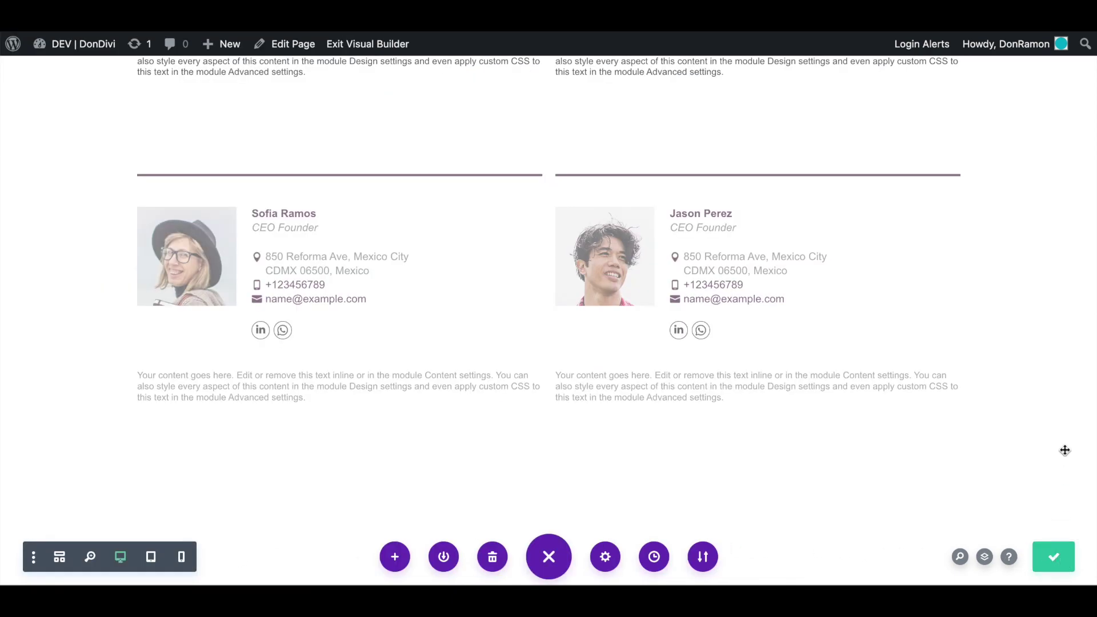
scroll(1066, 411, up, 8)
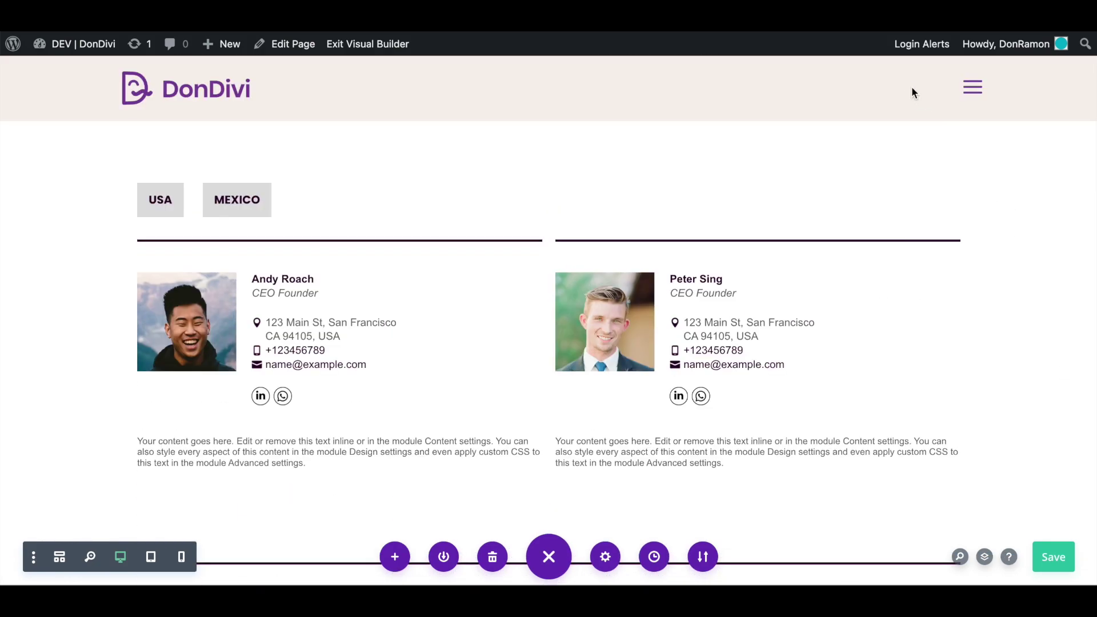
click(375, 46)
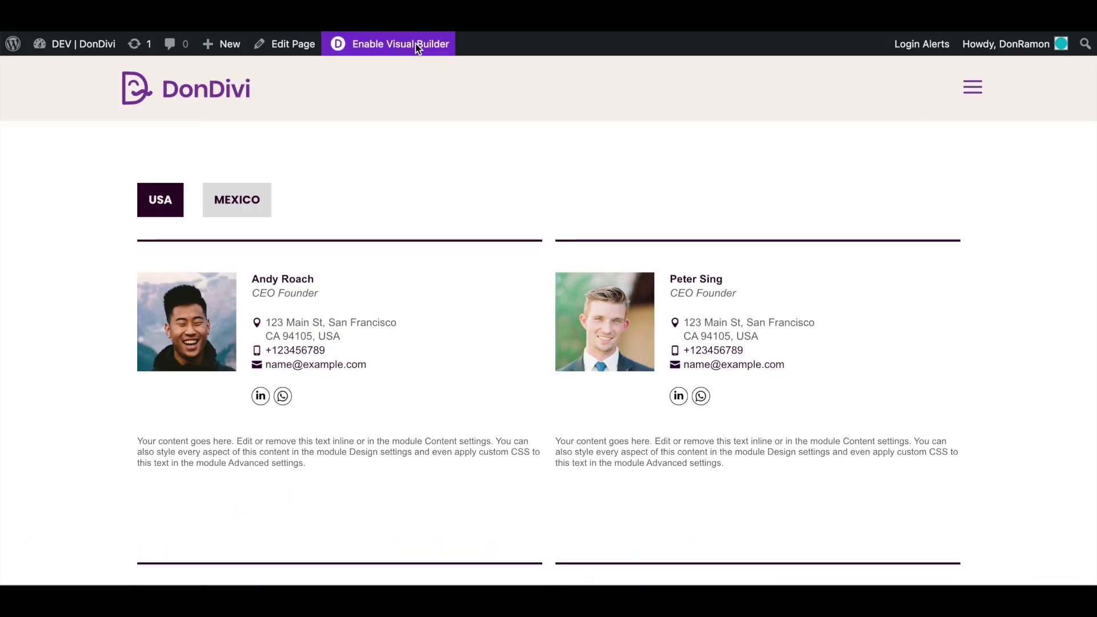
Test the filter by switching between the MEXICO and USA signatures twice.
scroll(481, 166, down, 6)
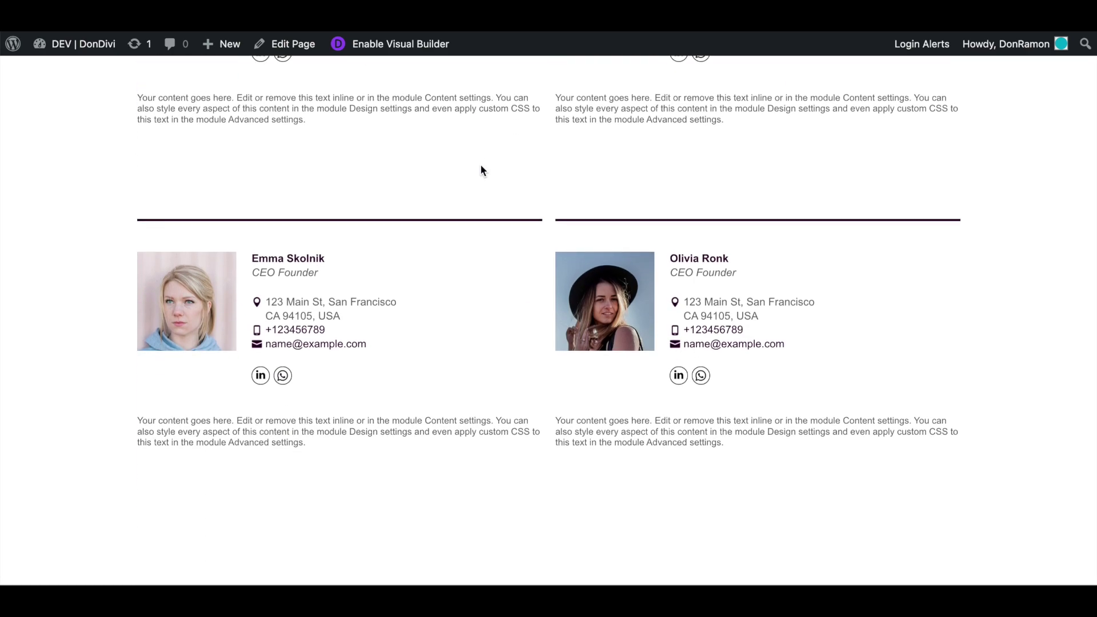
scroll(481, 170, up, 6)
click(237, 208)
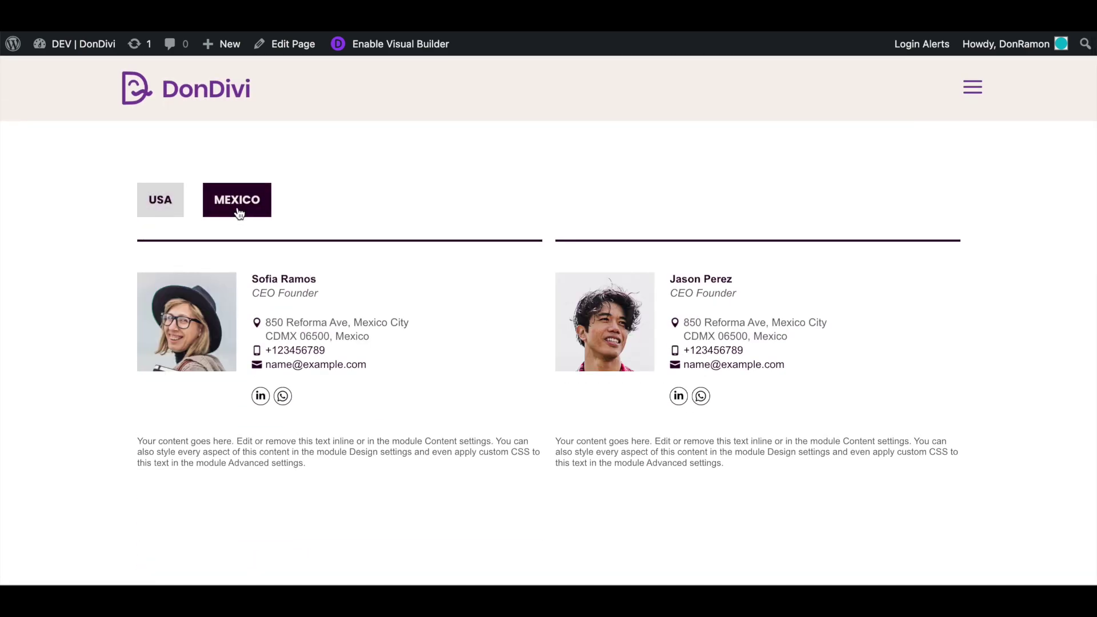
click(156, 215)
click(247, 214)
click(162, 218)
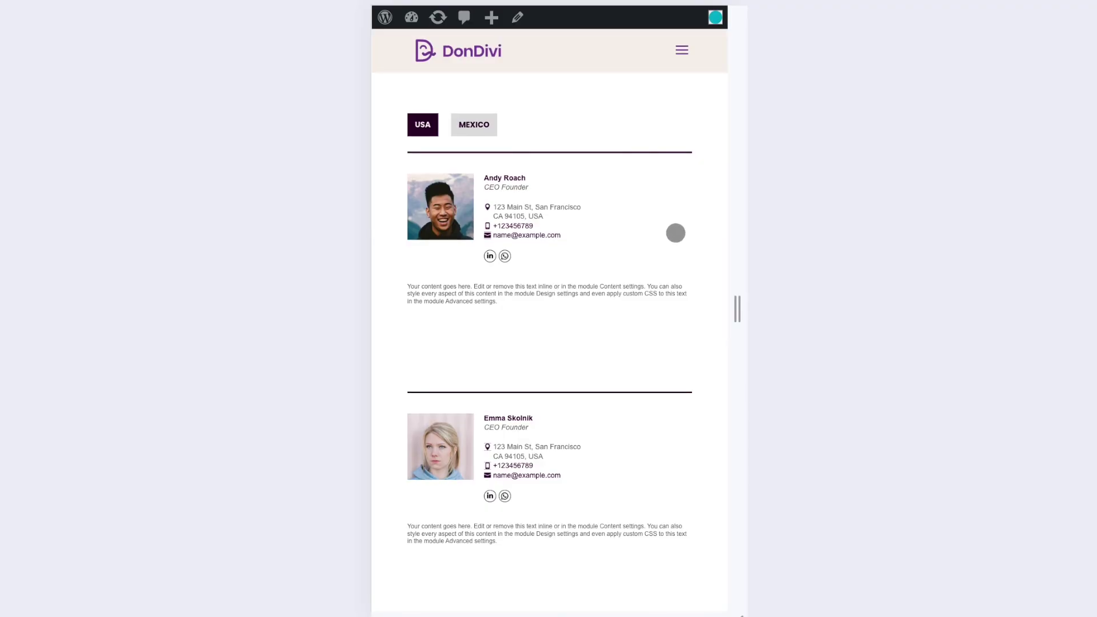
scroll(675, 233, down, 8)
scroll(675, 233, up, 10)
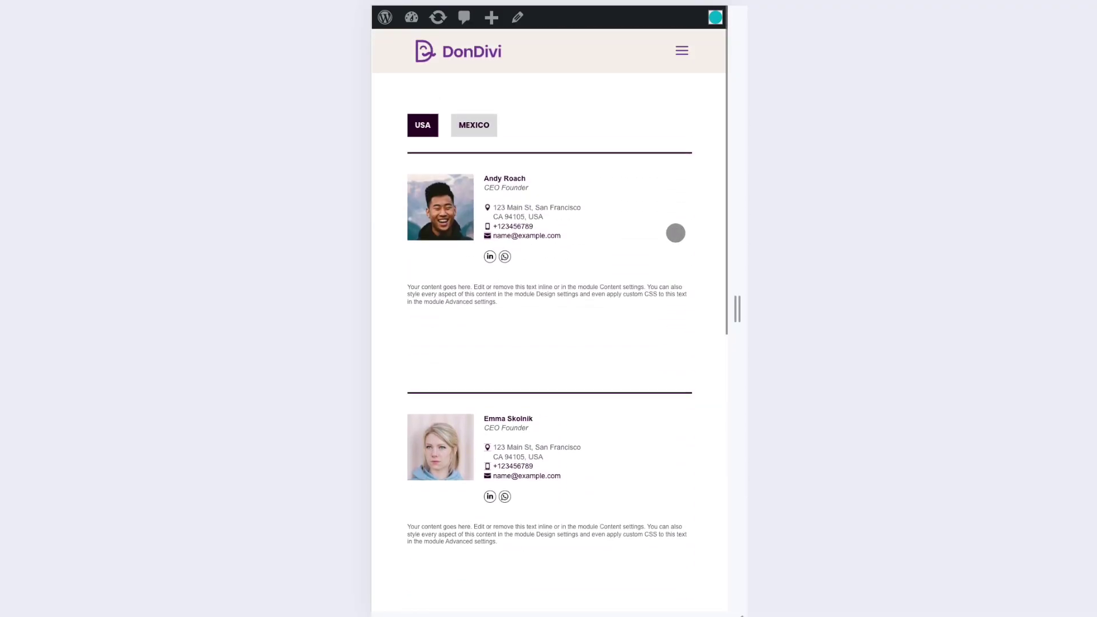